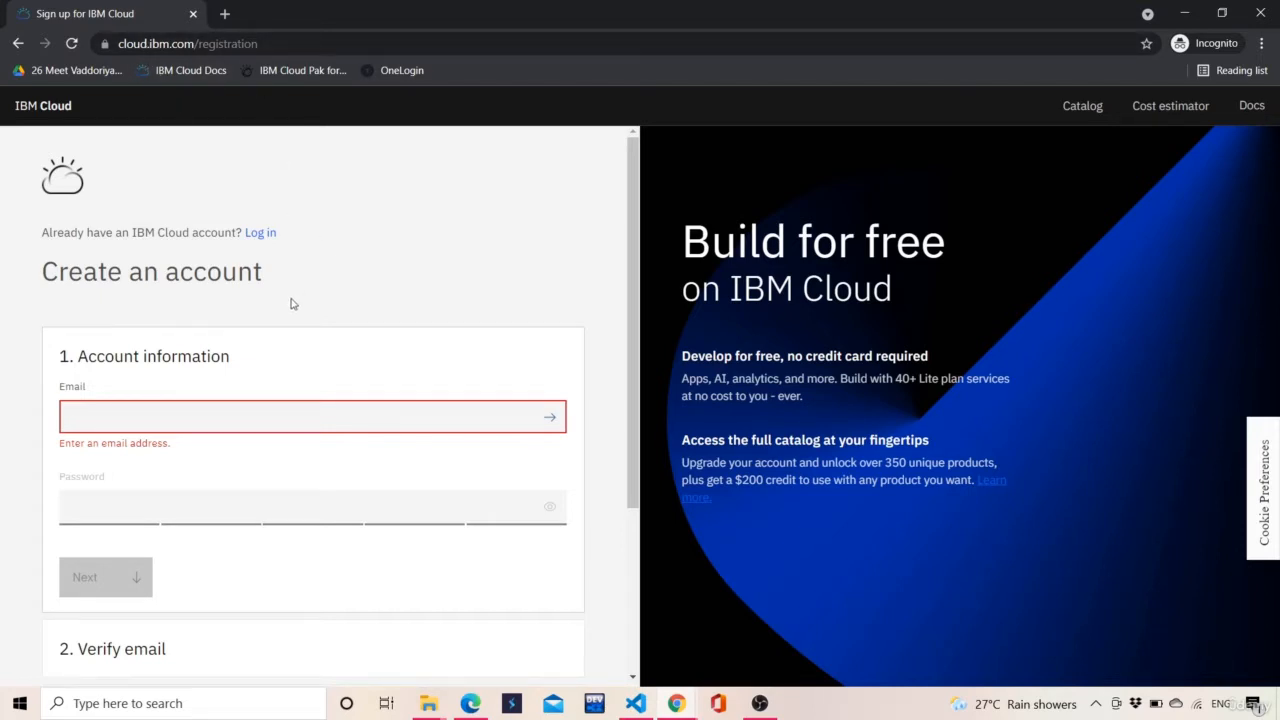
Step: Look over the IBM Cloud account registration form and open the login page for existing accounts
{"action": "scroll", "coordinate": [290, 302], "scroll_direction": "down", "scroll_amount": 3}
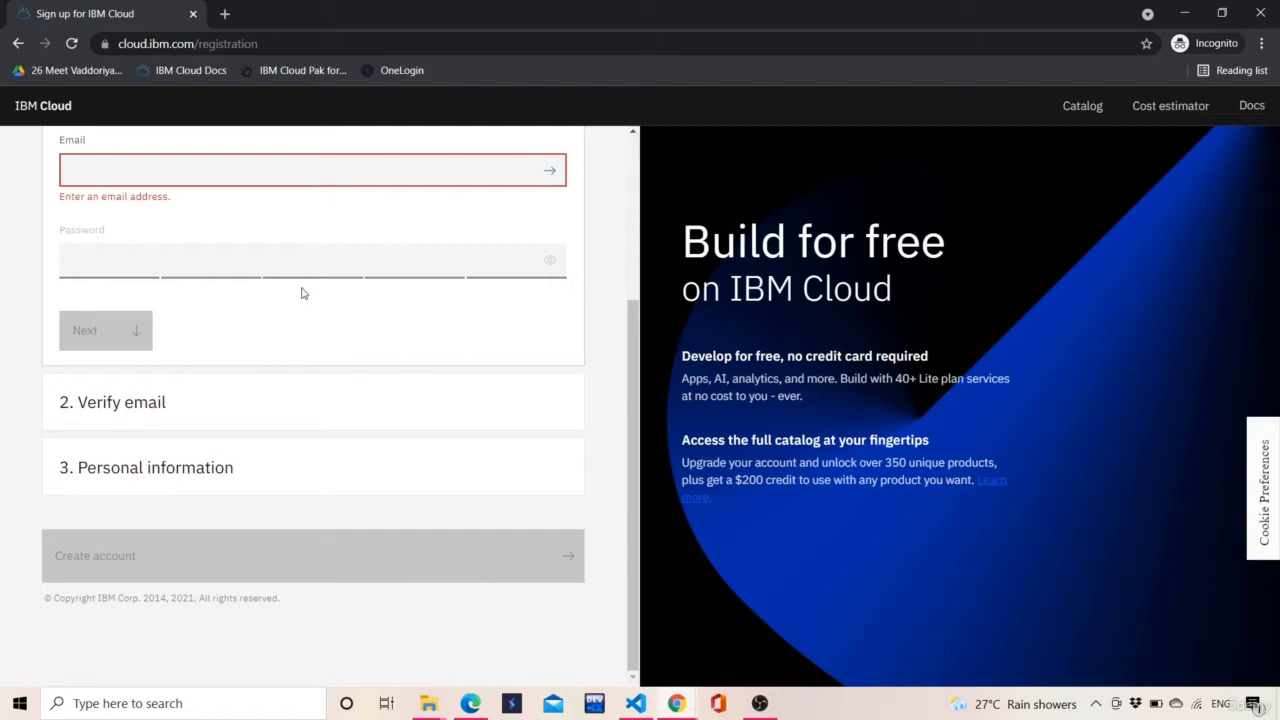
{"action": "scroll", "coordinate": [303, 293], "scroll_direction": "up", "scroll_amount": 3}
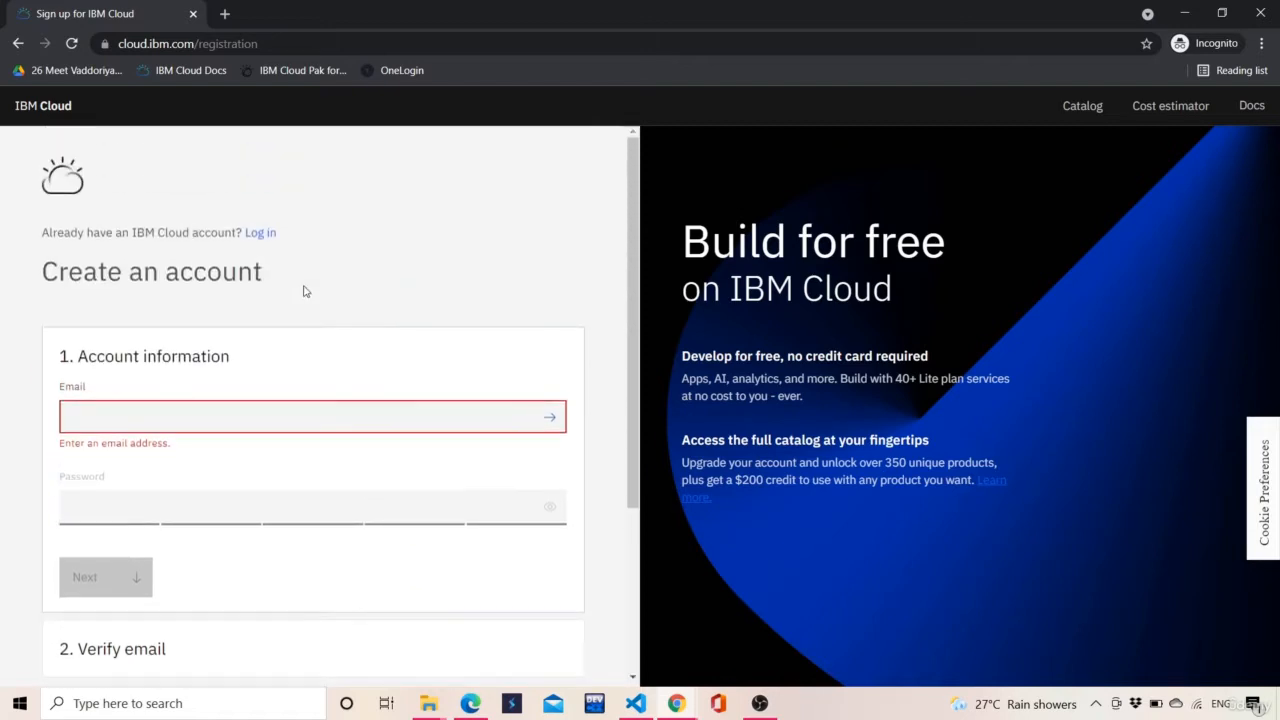
{"action": "left_click", "coordinate": [266, 238]}
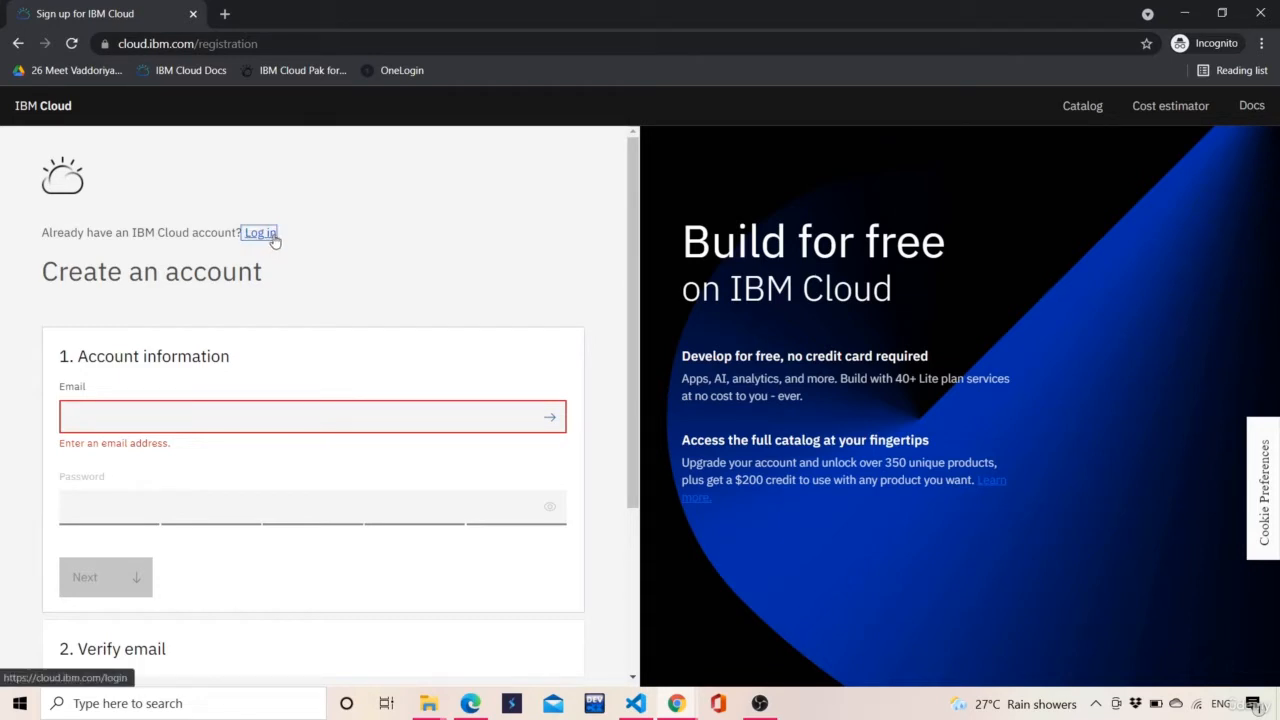
{"action": "left_click", "coordinate": [270, 236]}
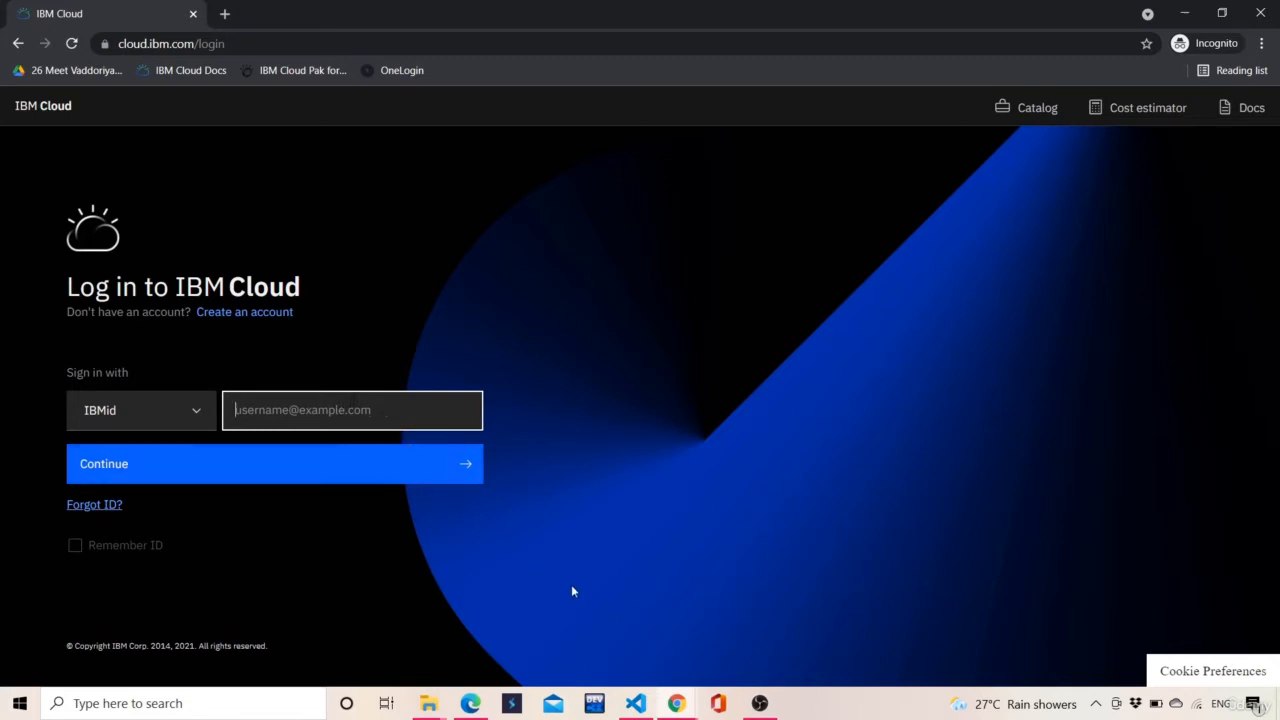
Step: Switch to the browser window already signed in to IBM Cloud and look over the dashboard
{"action": "mouse_move", "coordinate": [668, 690]}
{"action": "left_click", "coordinate": [765, 630]}
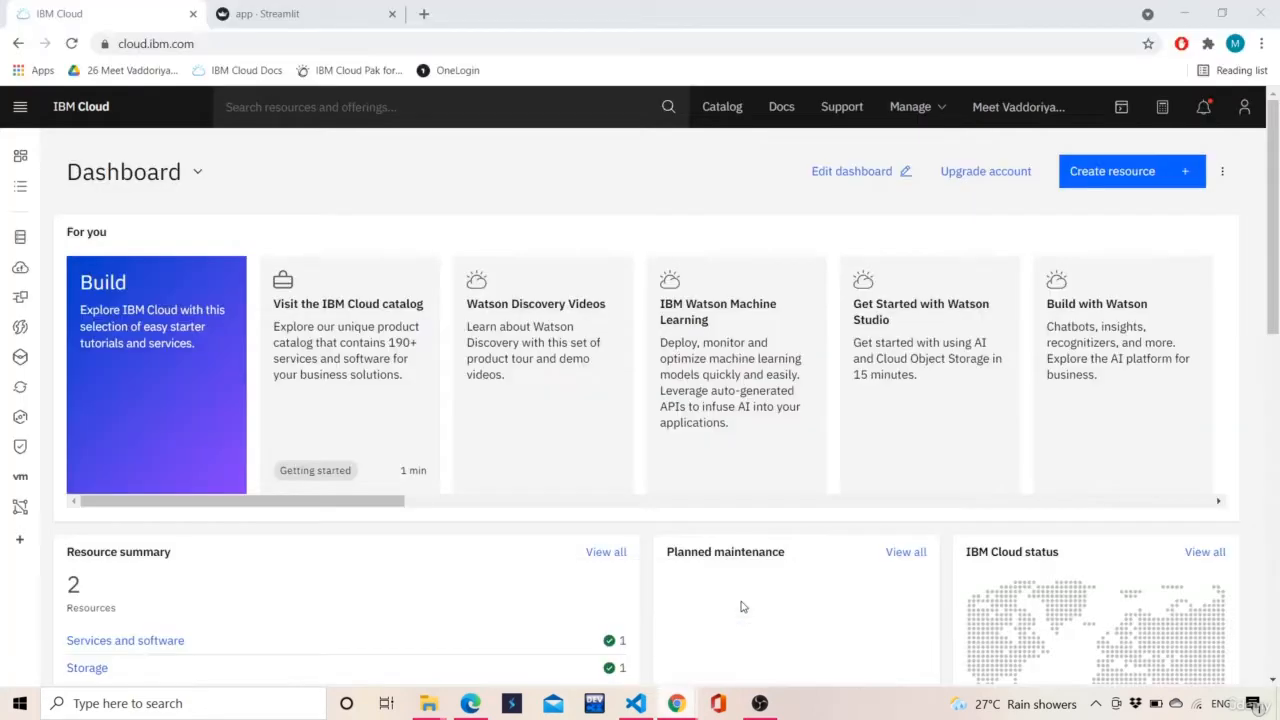
{"action": "scroll", "coordinate": [340, 282], "scroll_direction": "down", "scroll_amount": 4}
{"action": "scroll", "coordinate": [343, 279], "scroll_direction": "up", "scroll_amount": 4}
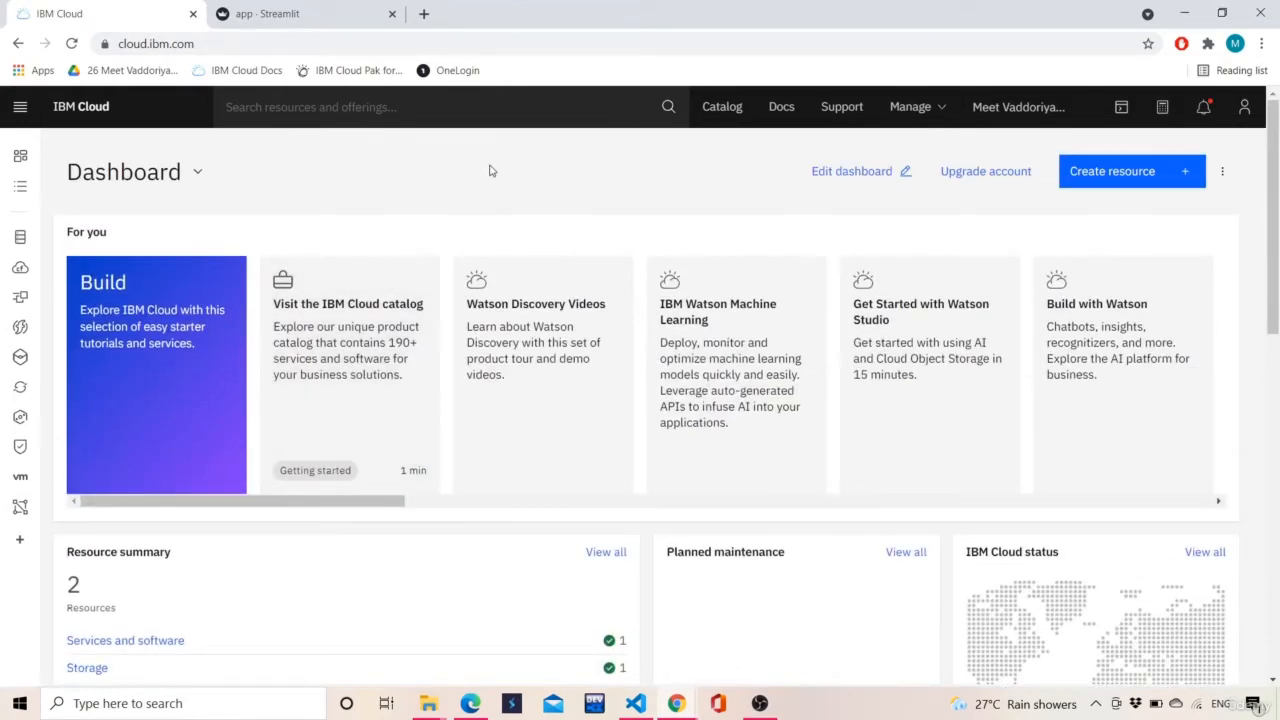
Step: Search the IBM Cloud resources and offerings for "watson" and open the Watson Studio service
{"action": "left_click", "coordinate": [424, 106]}
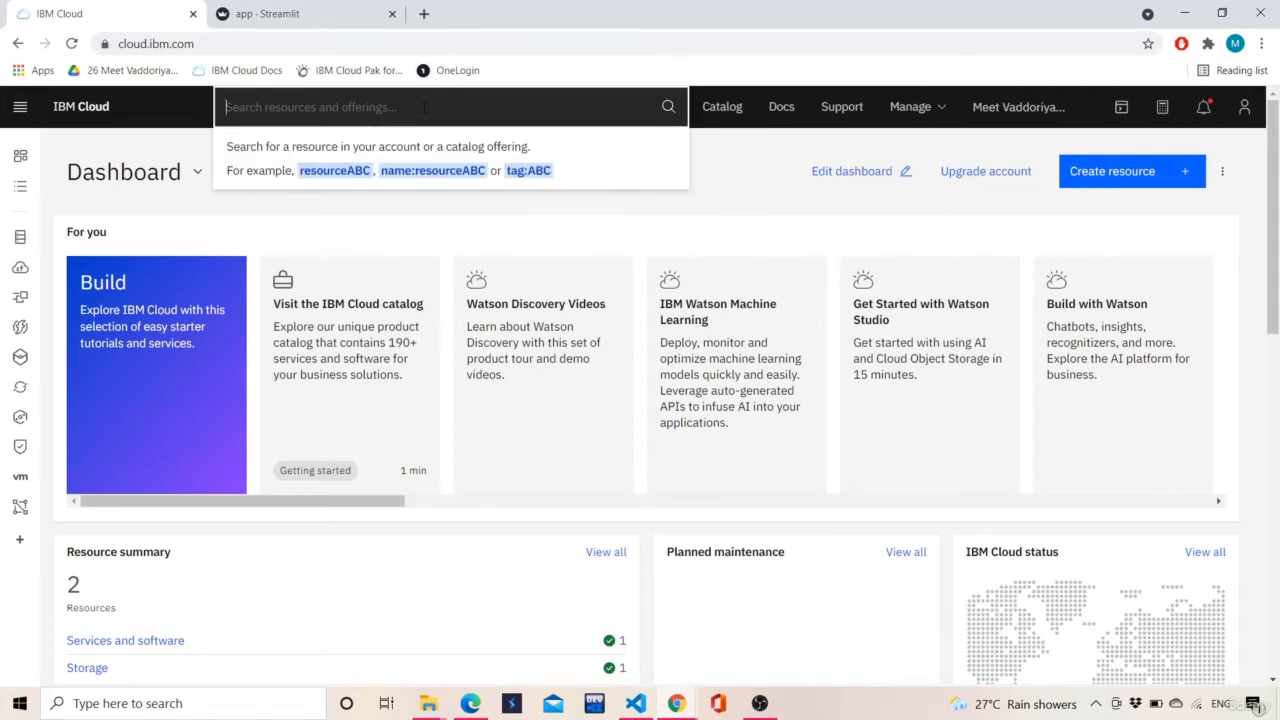
{"action": "type", "text": "wats"}
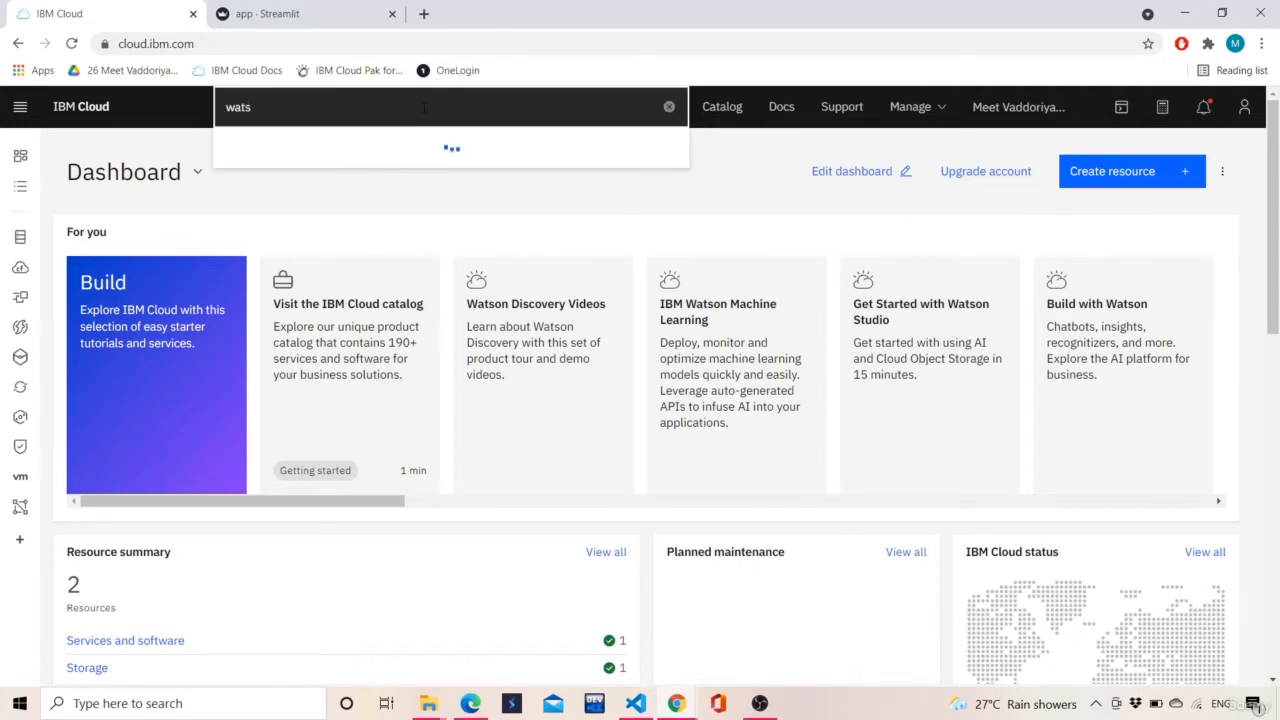
{"action": "type", "text": "on"}
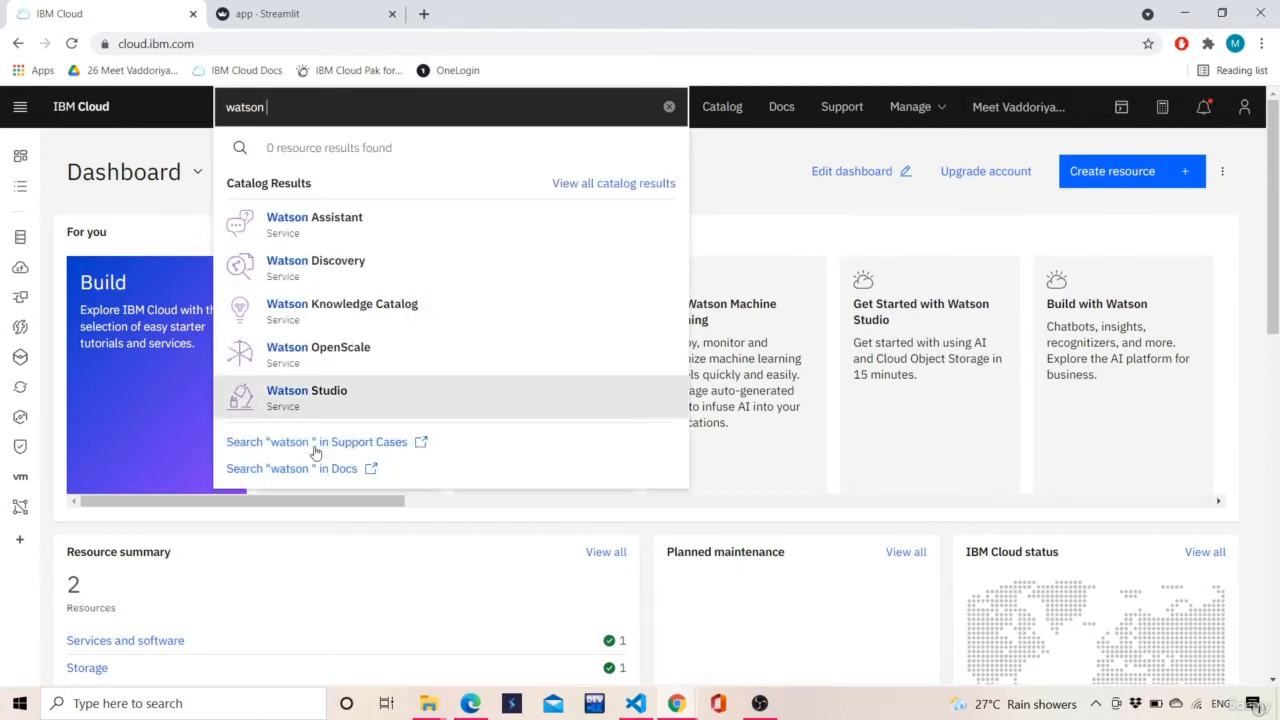
{"action": "left_click", "coordinate": [333, 400]}
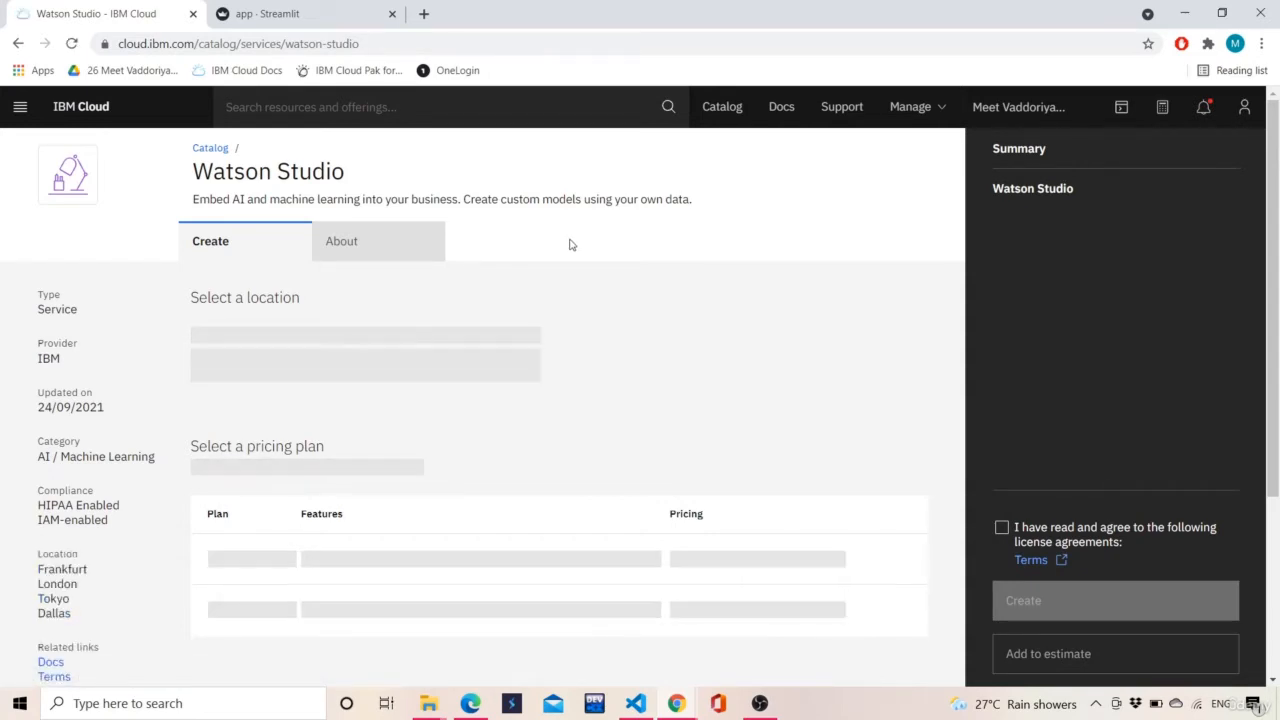
Step: Agree to the license terms and create the Watson Studio service in London on the Lite plan
{"action": "left_click", "coordinate": [1003, 529]}
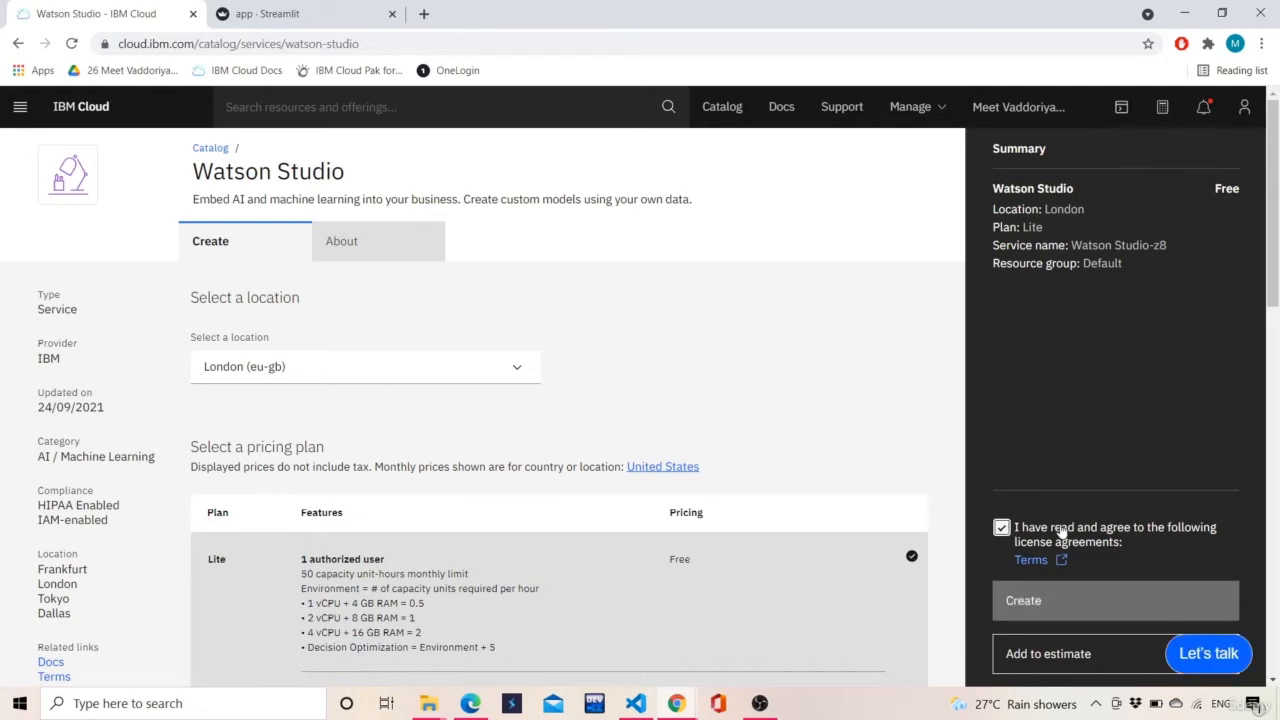
{"action": "scroll", "coordinate": [1088, 376], "scroll_direction": "down", "scroll_amount": 2}
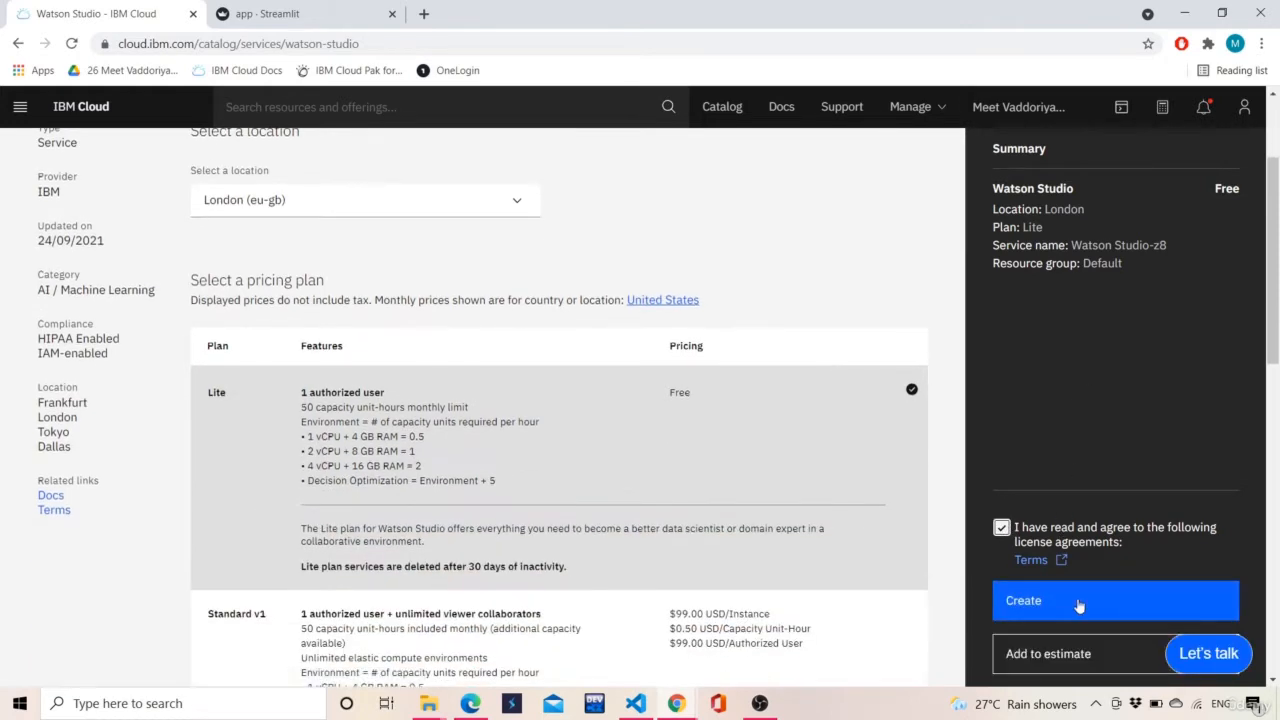
{"action": "left_click", "coordinate": [1078, 603]}
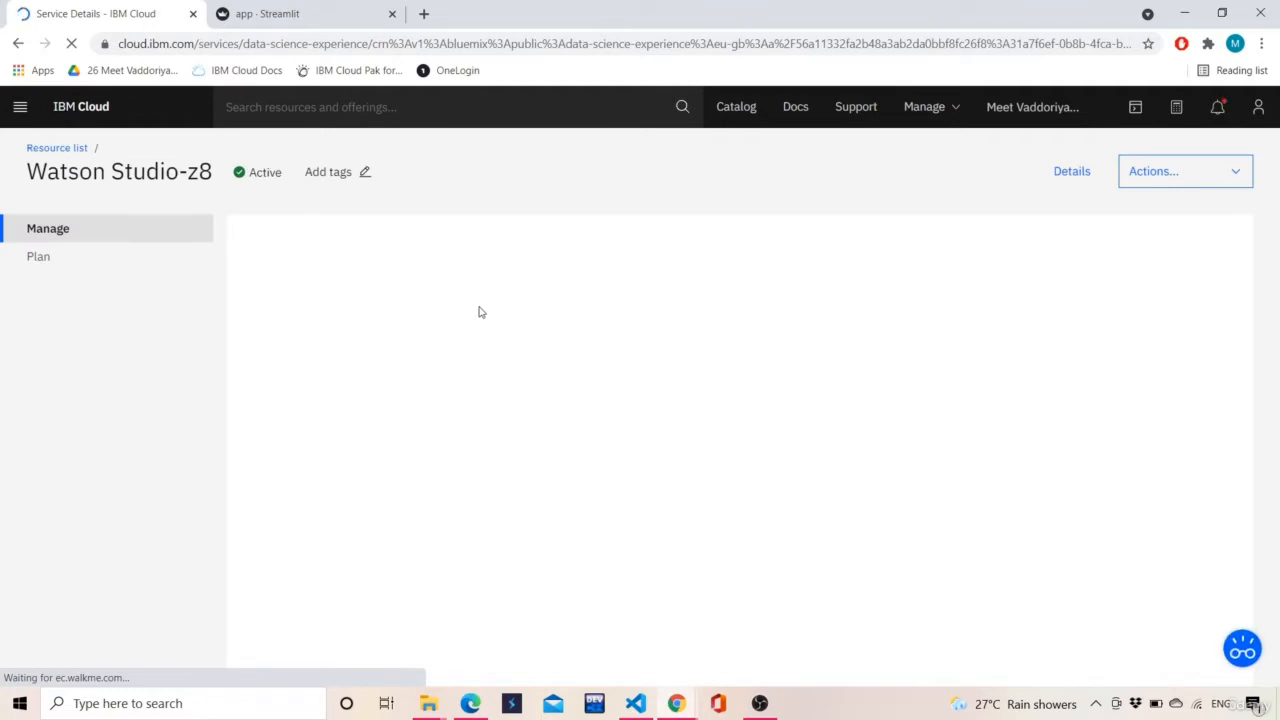
Step: Launch Watson Studio from its service page and look over the IBM Cloud Pak for Data home page
{"action": "scroll", "coordinate": [680, 350], "scroll_direction": "down", "scroll_amount": 1}
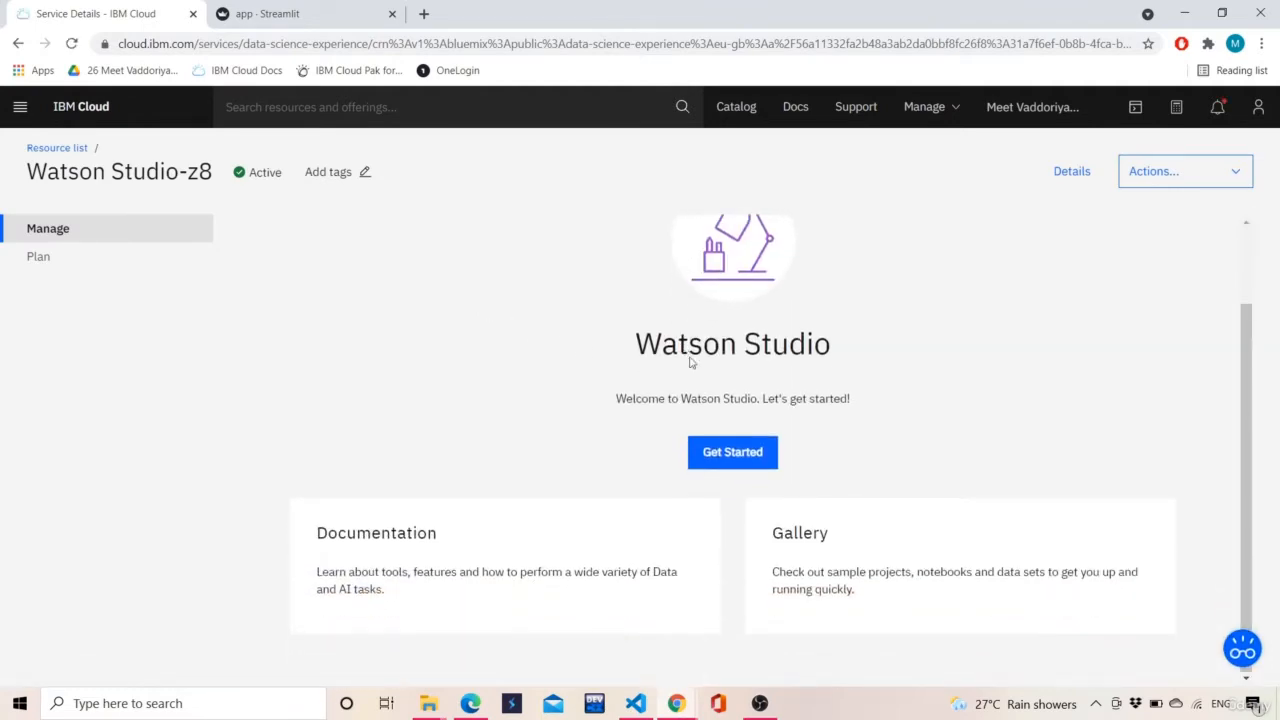
{"action": "left_click", "coordinate": [763, 458]}
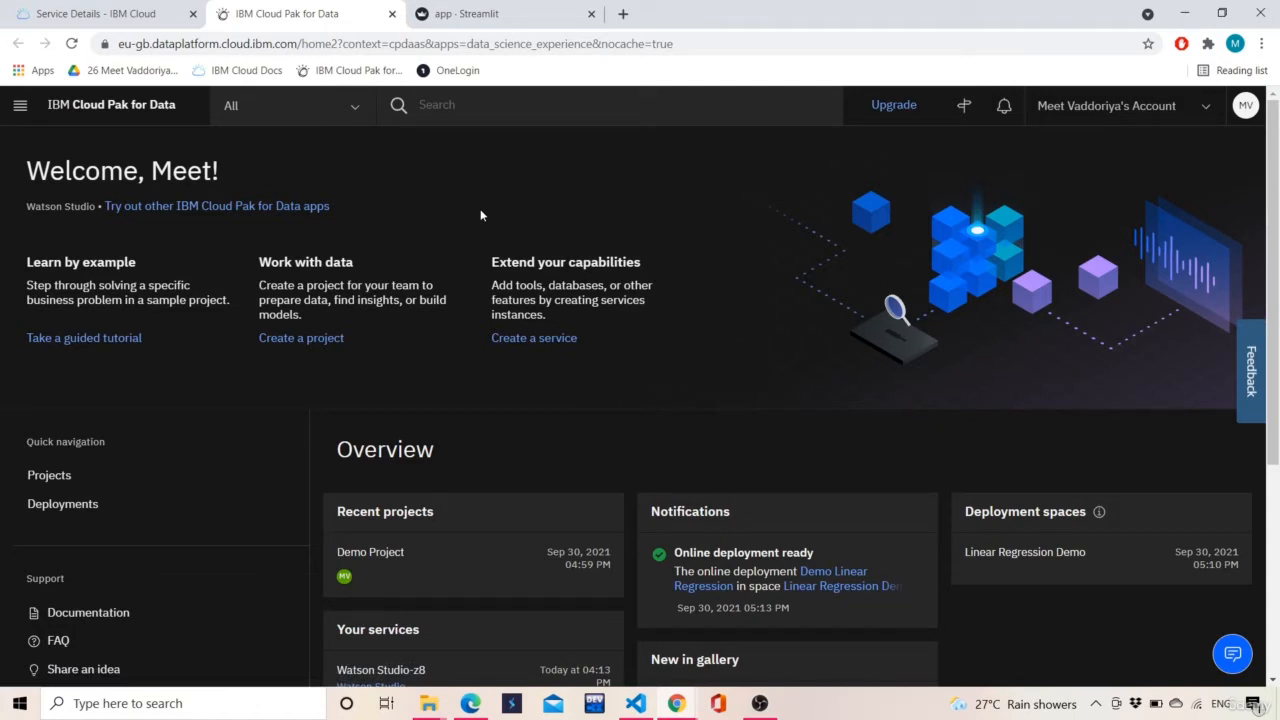
{"action": "scroll", "coordinate": [480, 198], "scroll_direction": "down", "scroll_amount": 1}
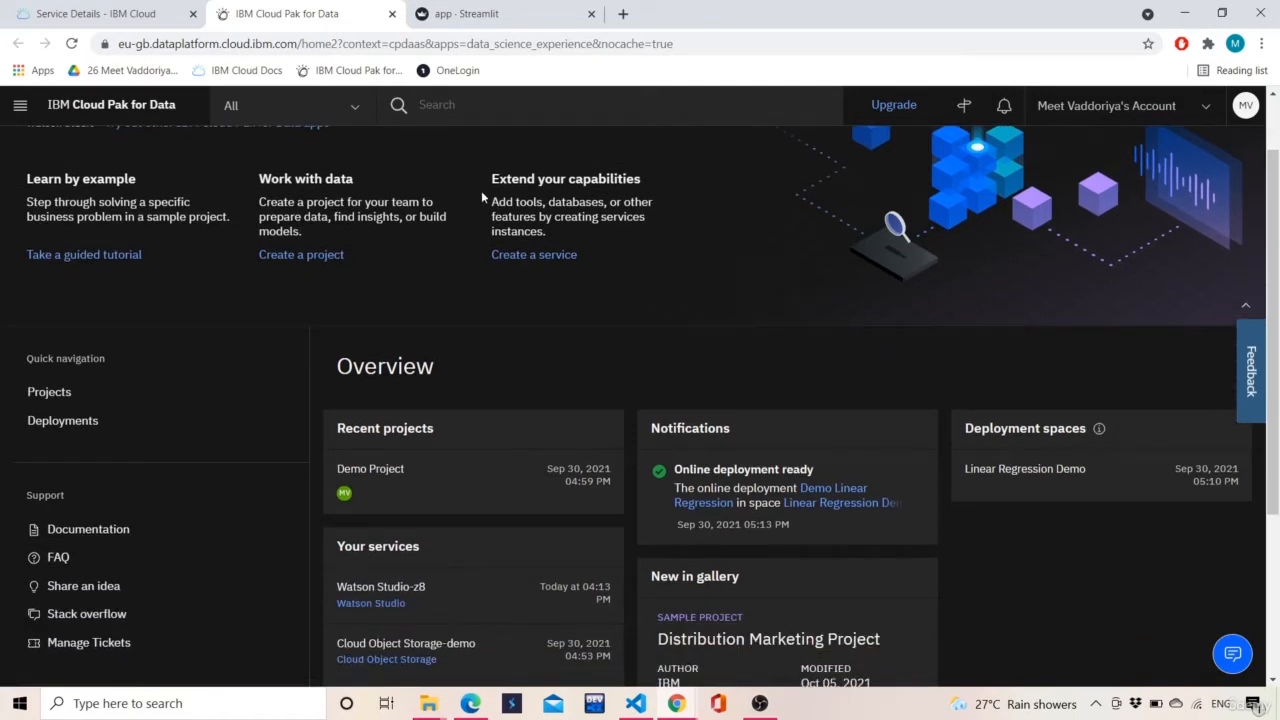
{"action": "scroll", "coordinate": [487, 205], "scroll_direction": "down", "scroll_amount": 1}
{"action": "scroll", "coordinate": [494, 230], "scroll_direction": "up", "scroll_amount": 2}
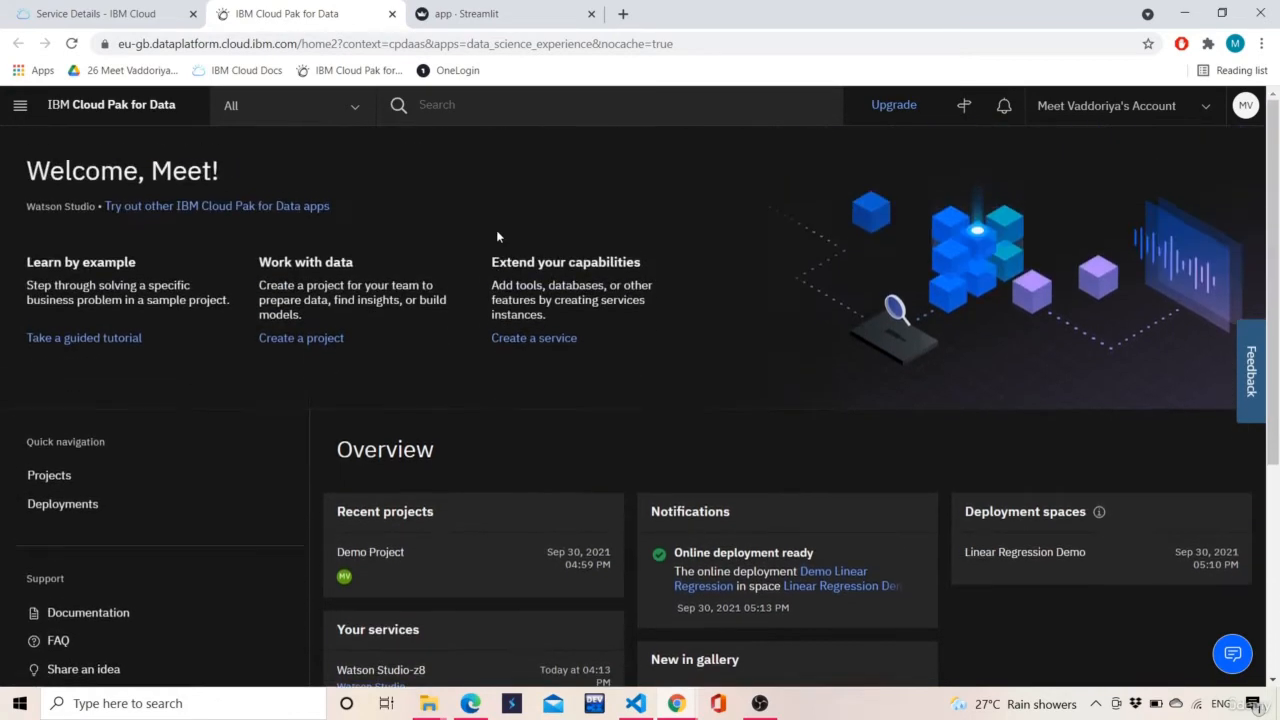
Step: Create an empty project named "ad_classification"
{"action": "left_click", "coordinate": [280, 342]}
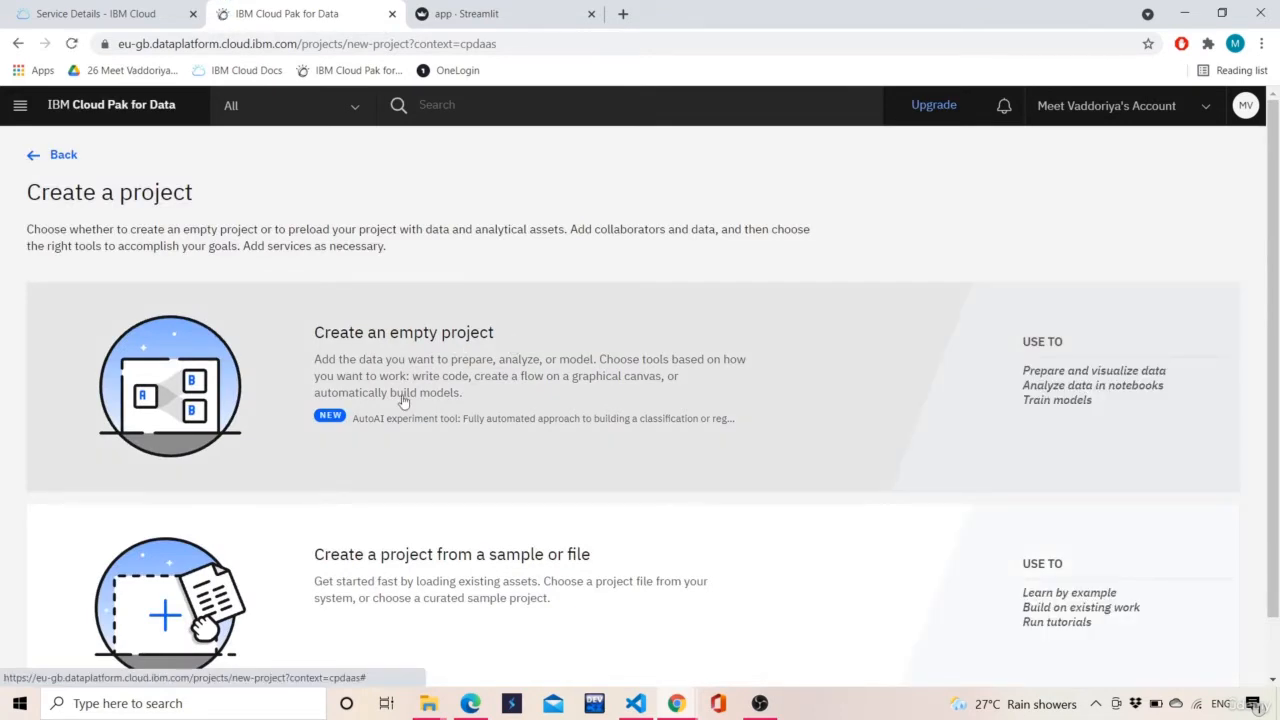
{"action": "scroll", "coordinate": [396, 406], "scroll_direction": "down", "scroll_amount": 1}
{"action": "scroll", "coordinate": [396, 406], "scroll_direction": "up", "scroll_amount": 1}
{"action": "left_click", "coordinate": [440, 321]}
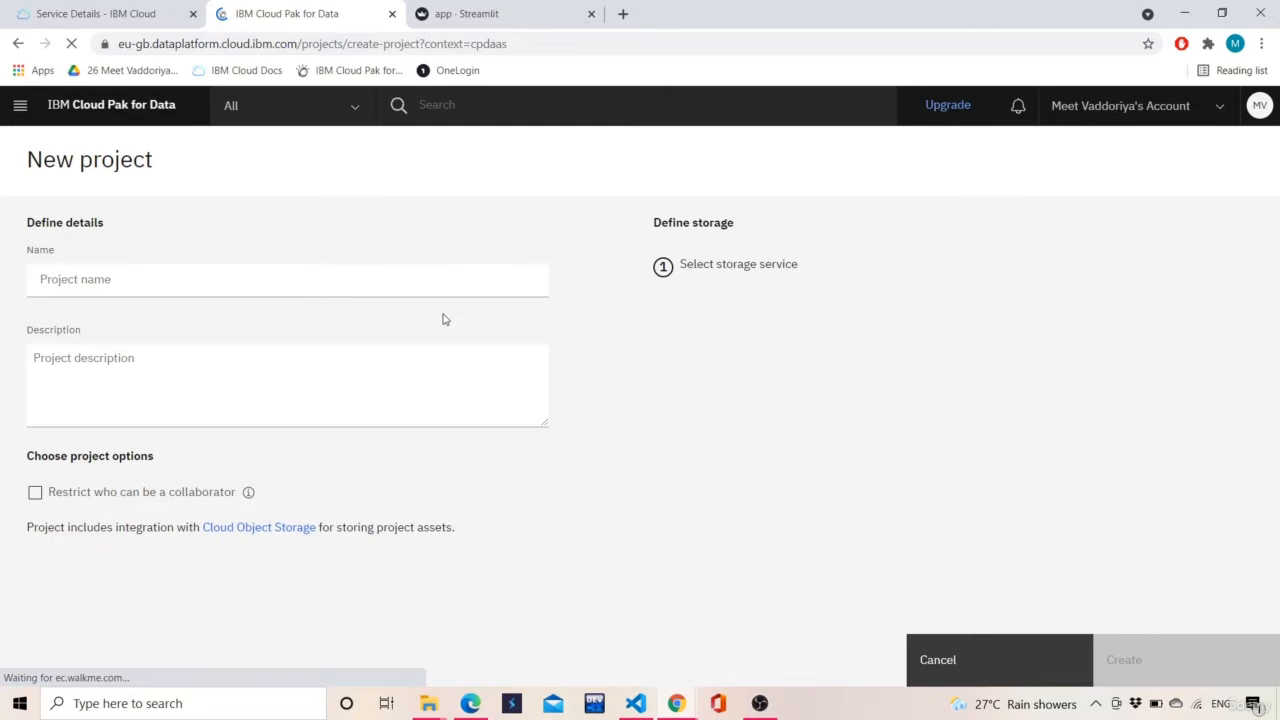
{"action": "left_click", "coordinate": [331, 289]}
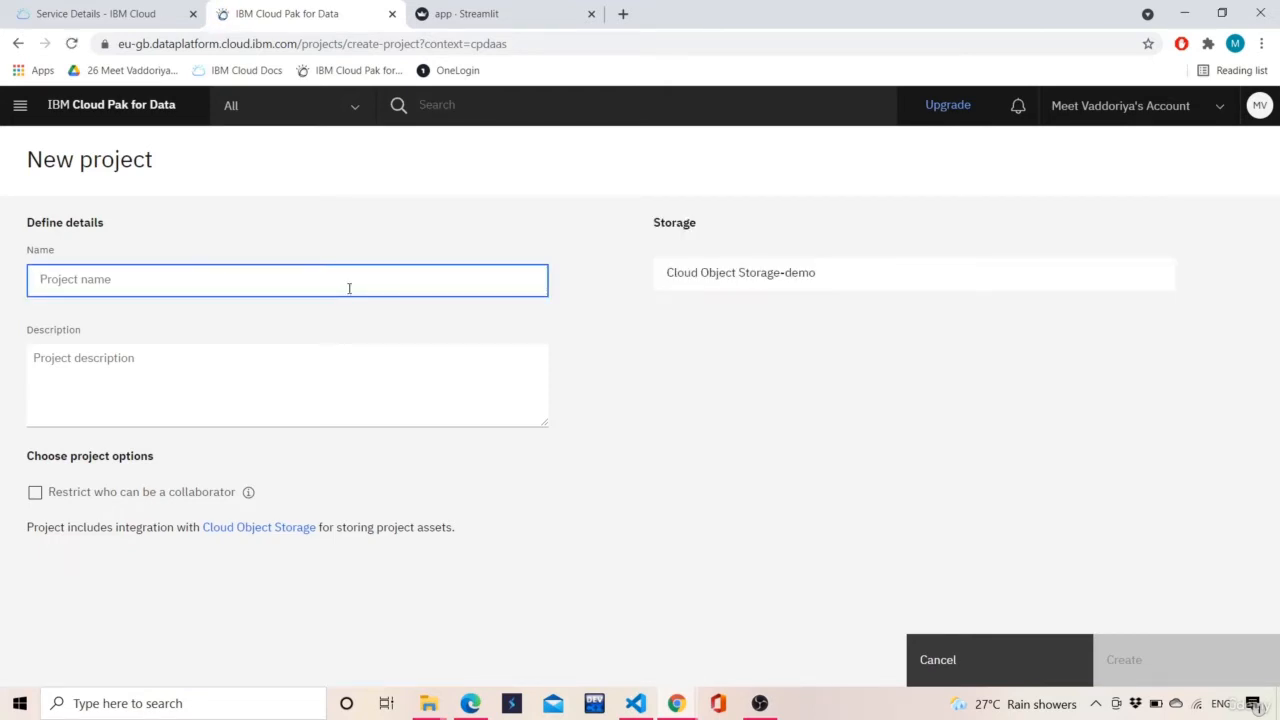
{"action": "type", "text": "ad_classification"}
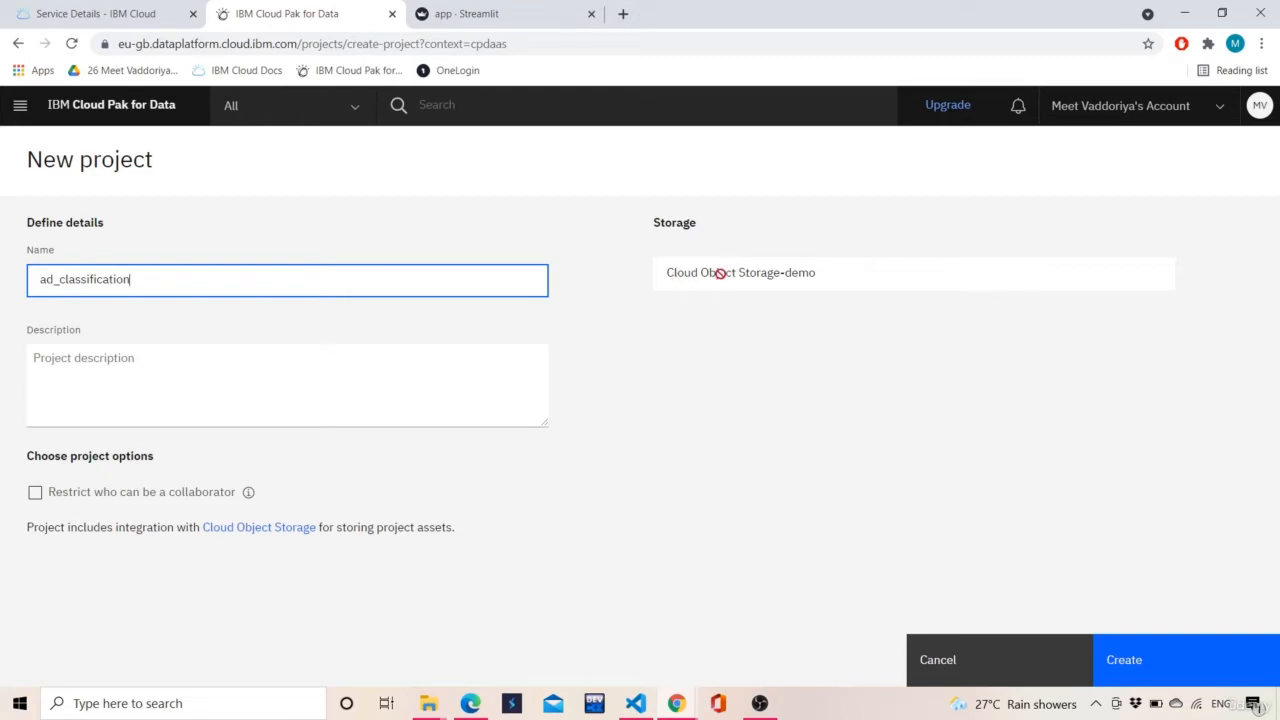
{"action": "left_click", "coordinate": [1153, 660]}
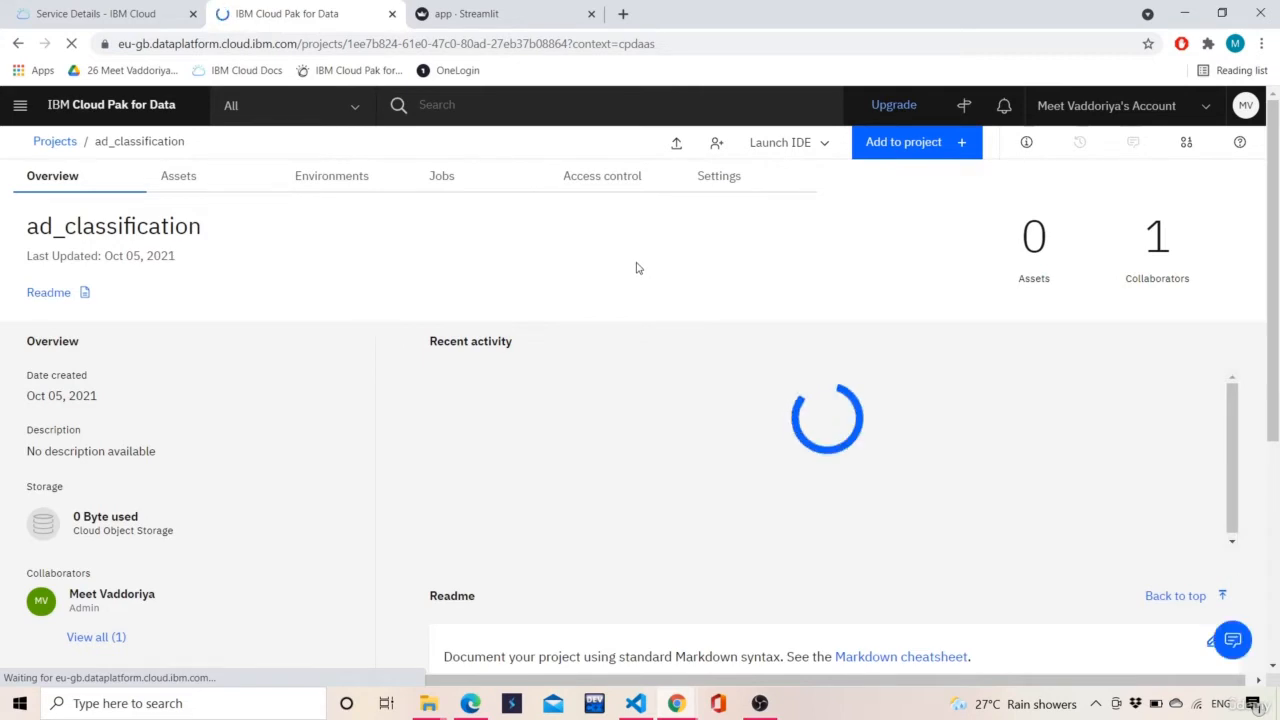
Step: Upload advertising.csv from the Advertisement Prediction folder to the project as a data asset
{"action": "scroll", "coordinate": [653, 284], "scroll_direction": "down", "scroll_amount": 4}
{"action": "scroll", "coordinate": [655, 282], "scroll_direction": "up", "scroll_amount": 4}
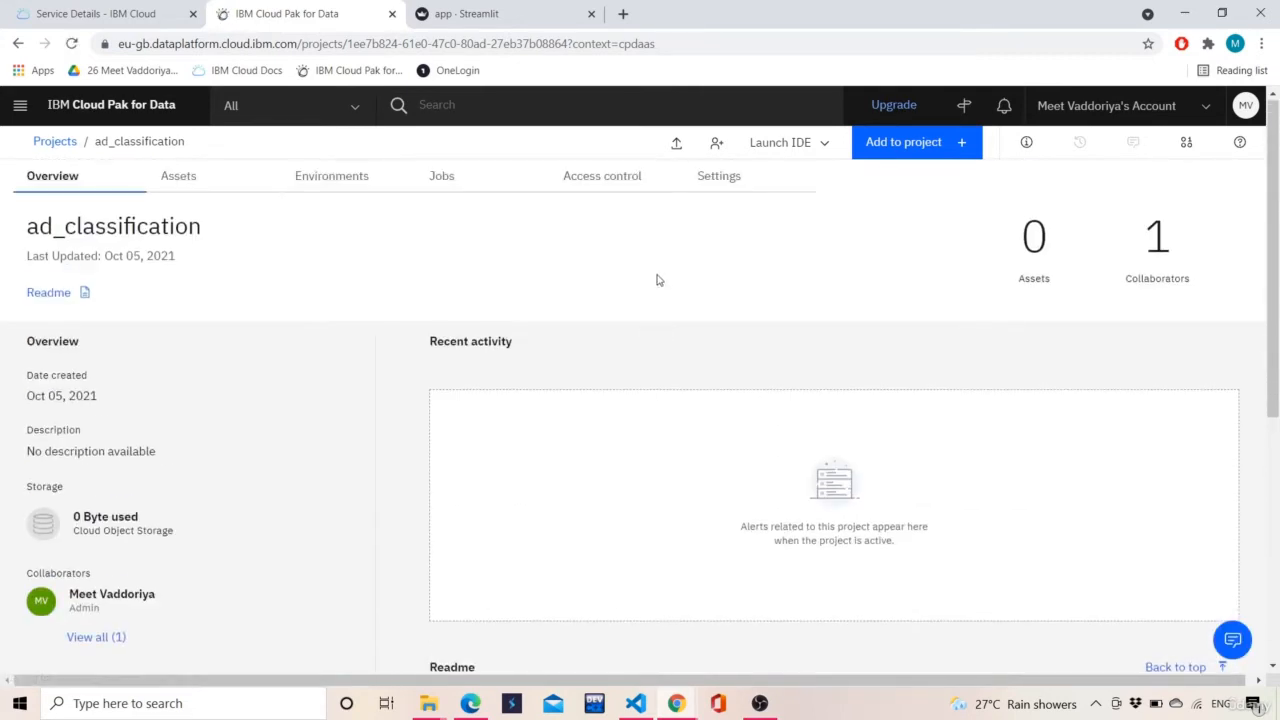
{"action": "left_click", "coordinate": [894, 143]}
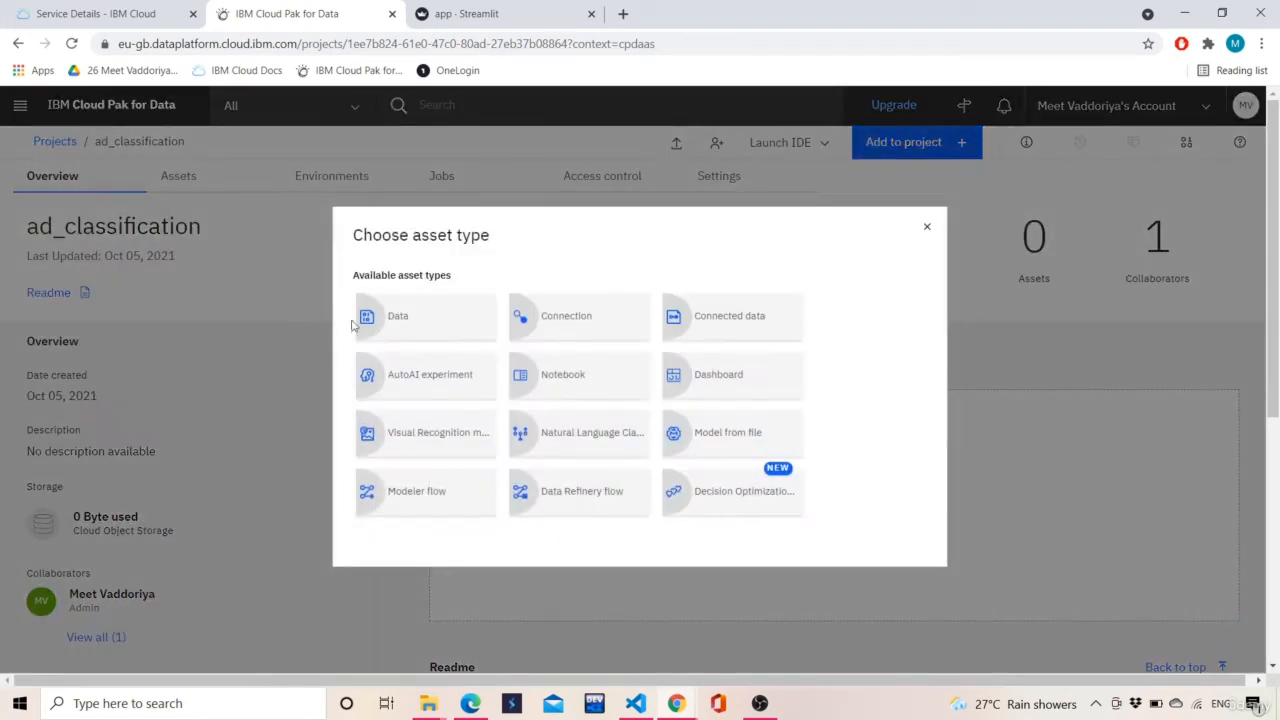
{"action": "left_click", "coordinate": [424, 316]}
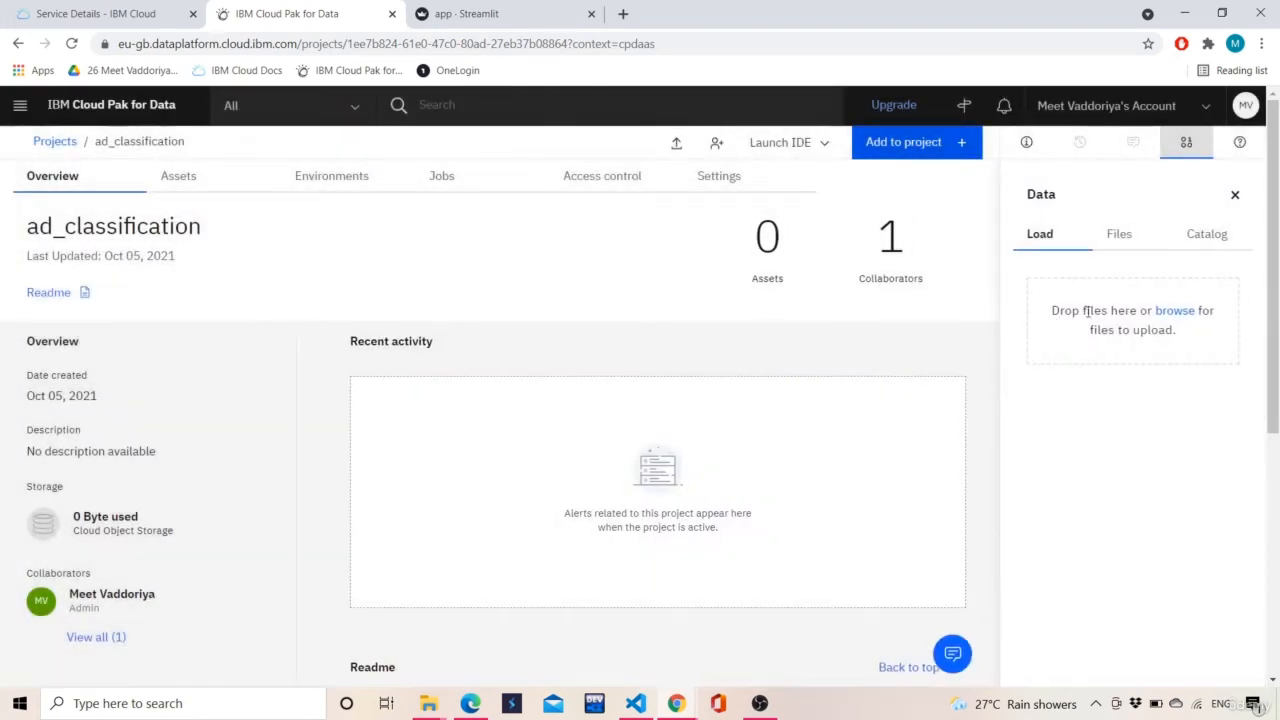
{"action": "left_click", "coordinate": [1174, 311]}
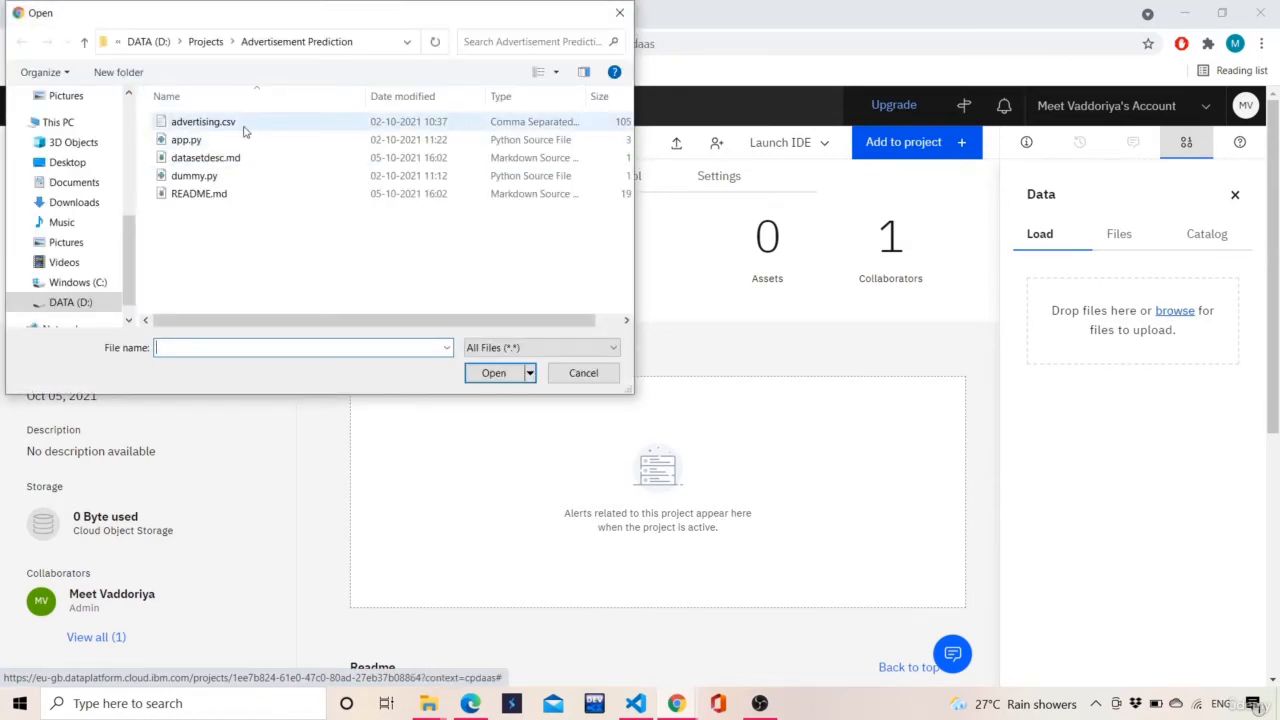
{"action": "left_click", "coordinate": [244, 131]}
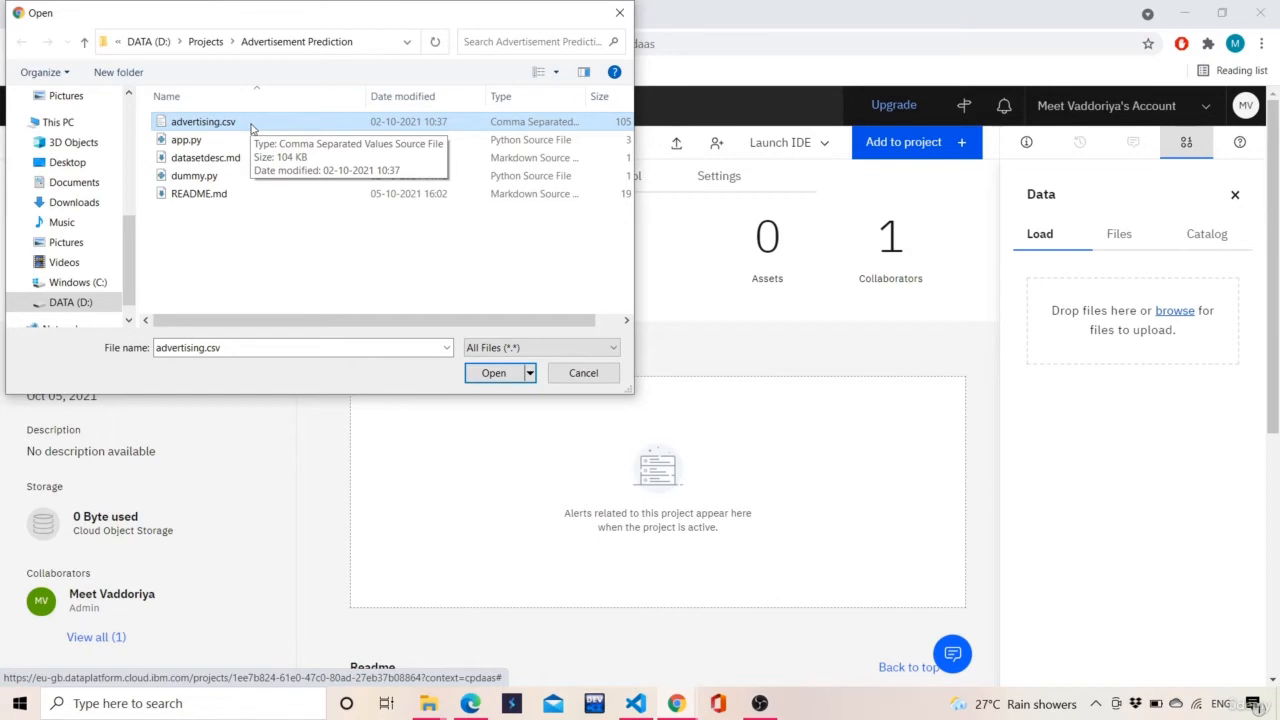
{"action": "left_click", "coordinate": [494, 373]}
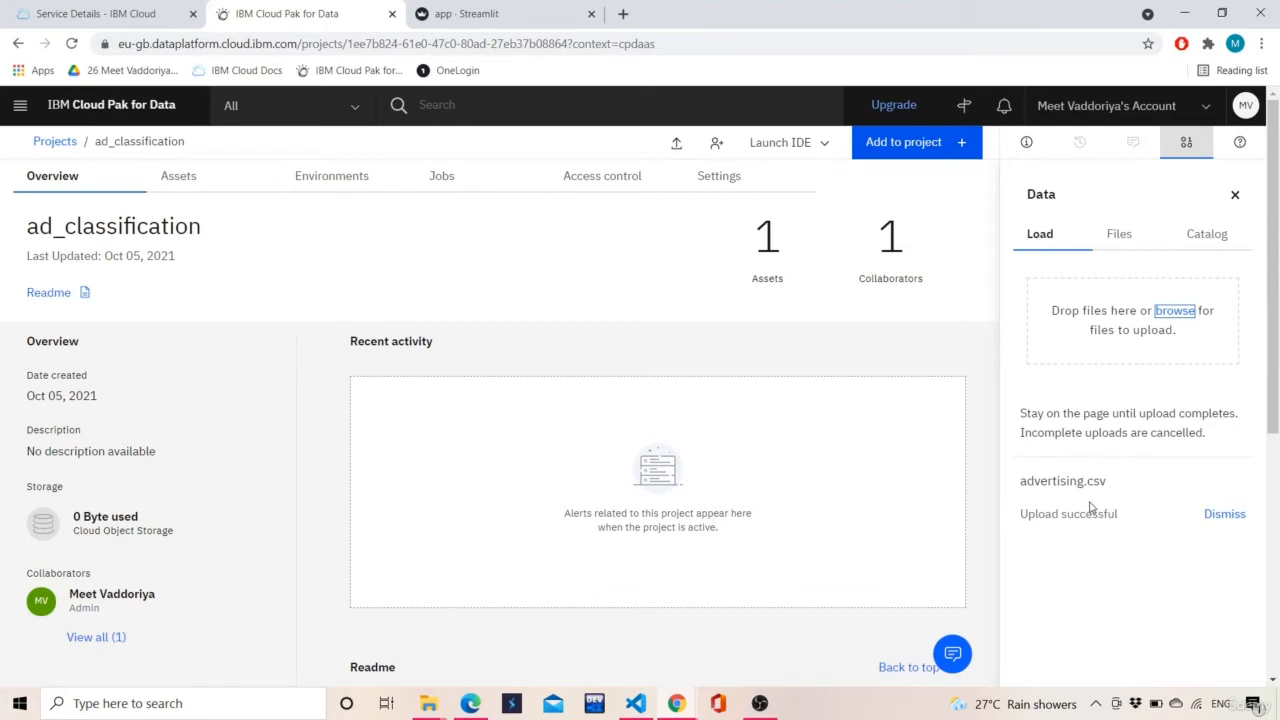
Step: Open advertising.csv from the project's assets and examine the preview of its columns
{"action": "left_click_drag", "start_coordinate": [1045, 514], "coordinate": [1116, 514]}
{"action": "left_click", "coordinate": [197, 173]}
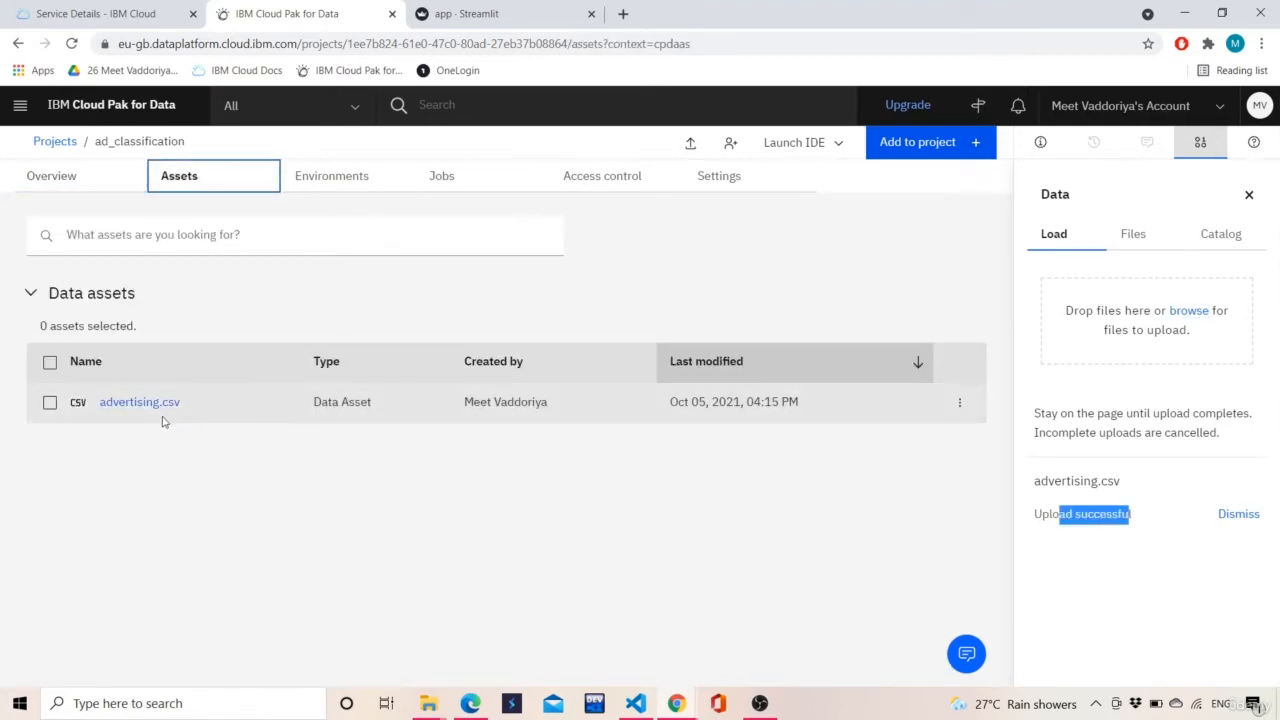
{"action": "left_click", "coordinate": [145, 403]}
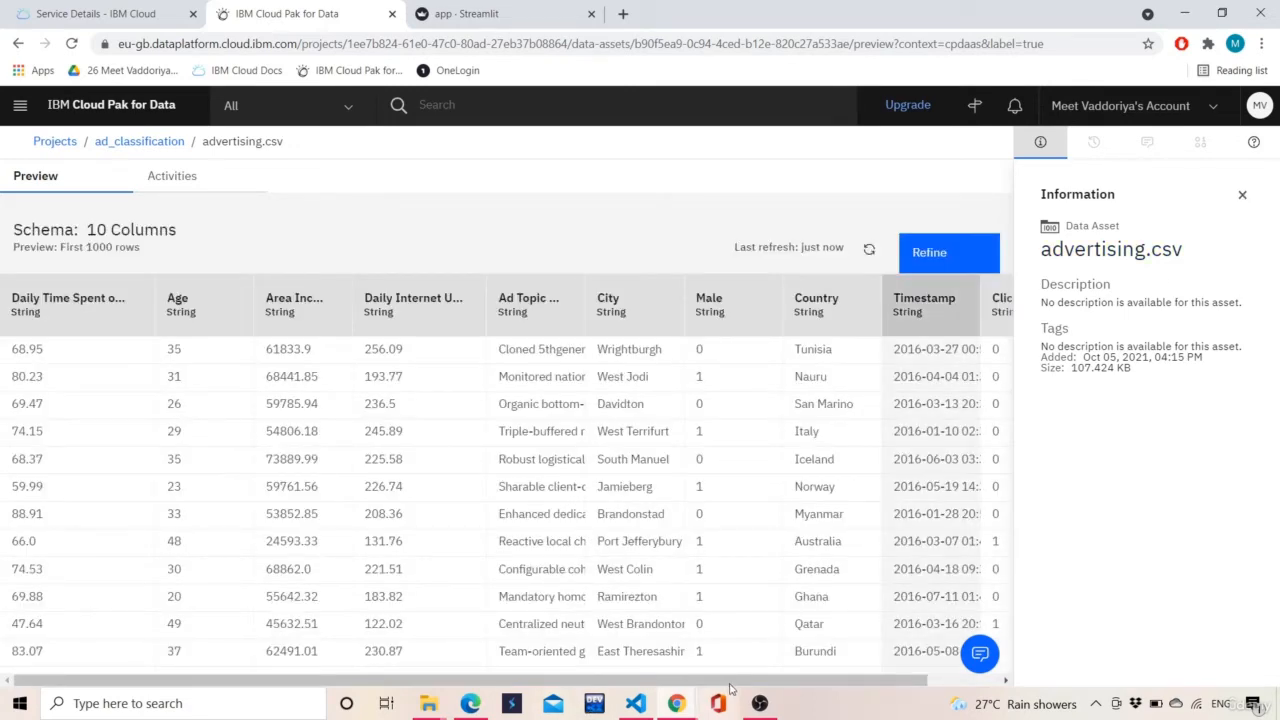
{"action": "left_click_drag", "start_coordinate": [731, 681], "coordinate": [870, 679]}
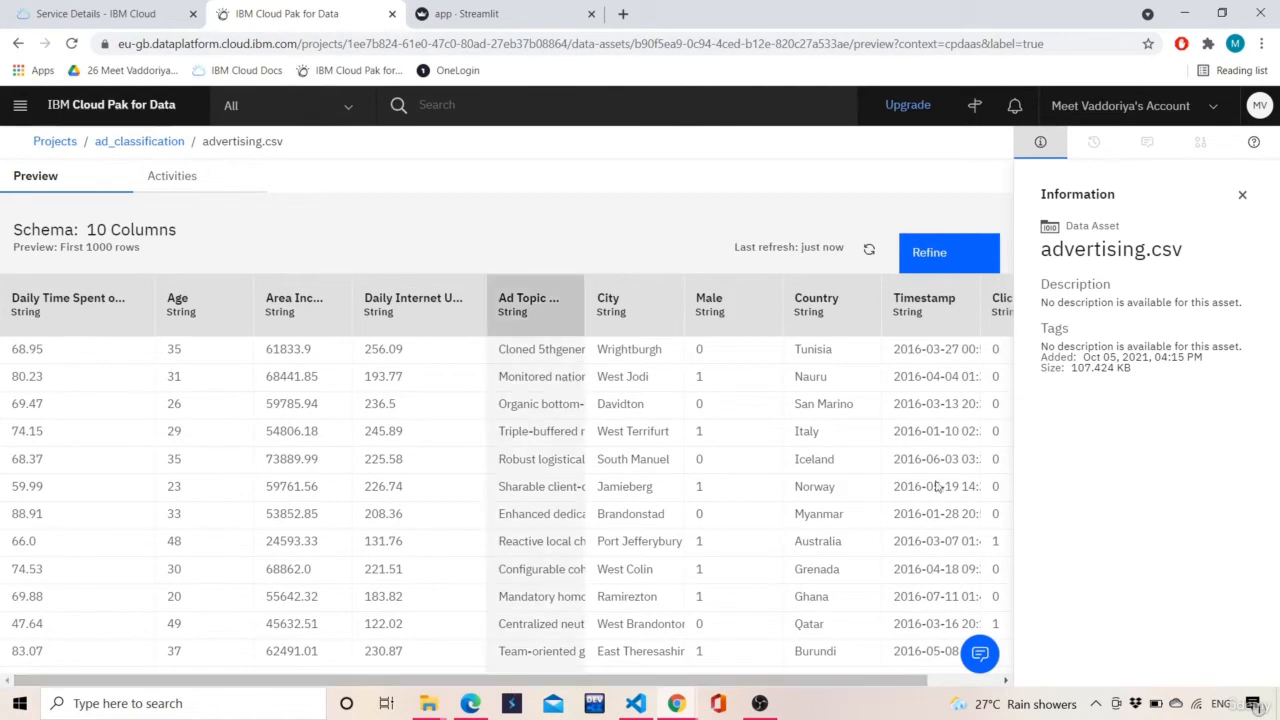
Step: Start a new AutoAI experiment in the ad_classification project and name it "ad_classification_ml"
{"action": "left_click", "coordinate": [138, 145]}
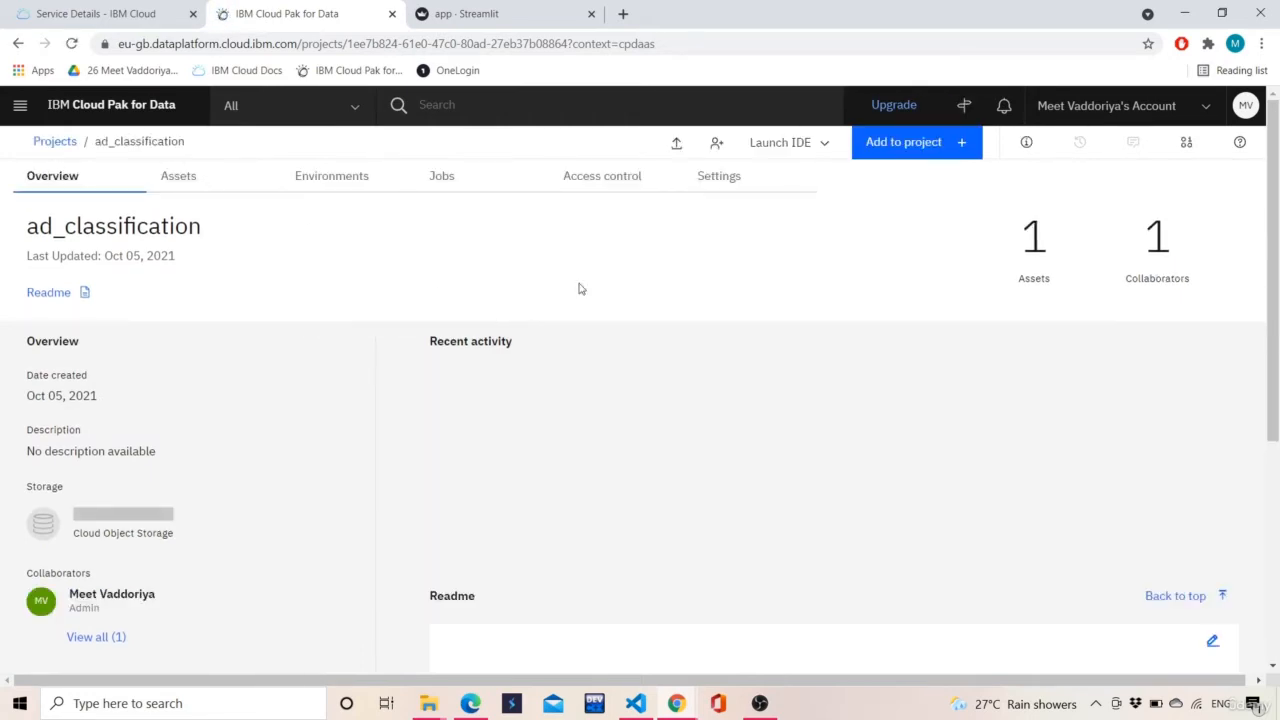
{"action": "left_click", "coordinate": [890, 142]}
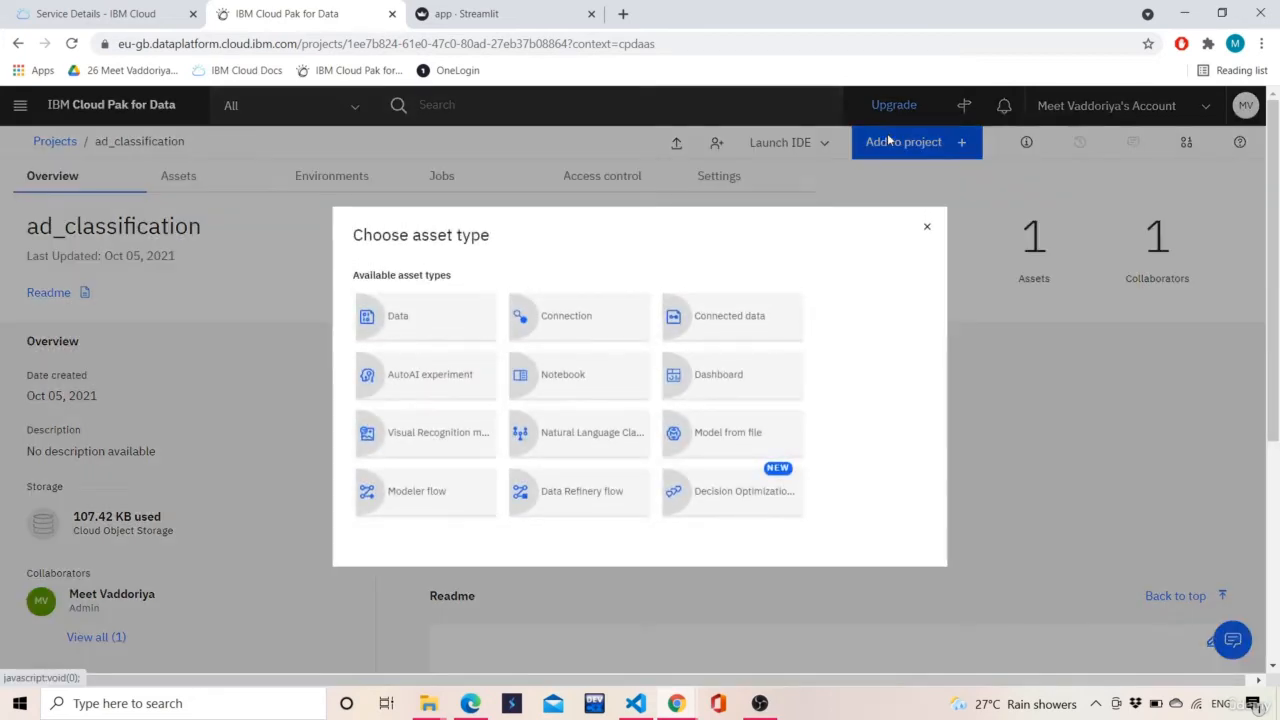
{"action": "left_click", "coordinate": [456, 378]}
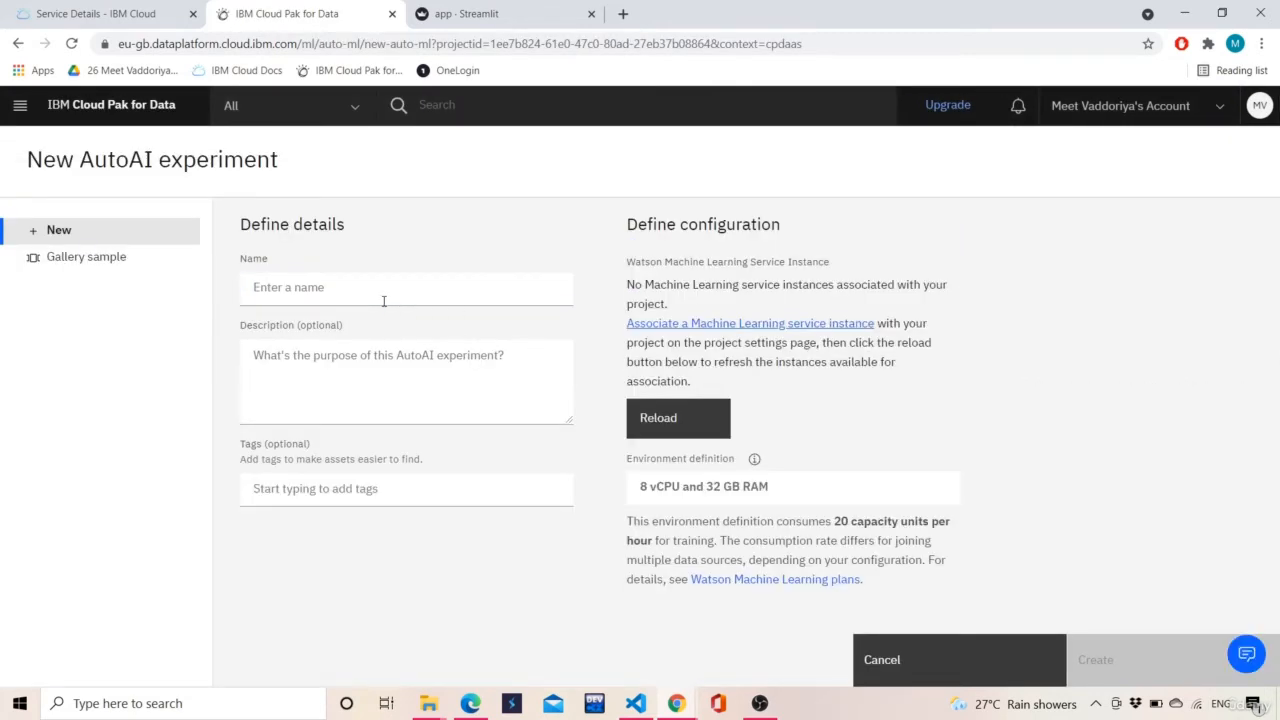
{"action": "left_click", "coordinate": [362, 289]}
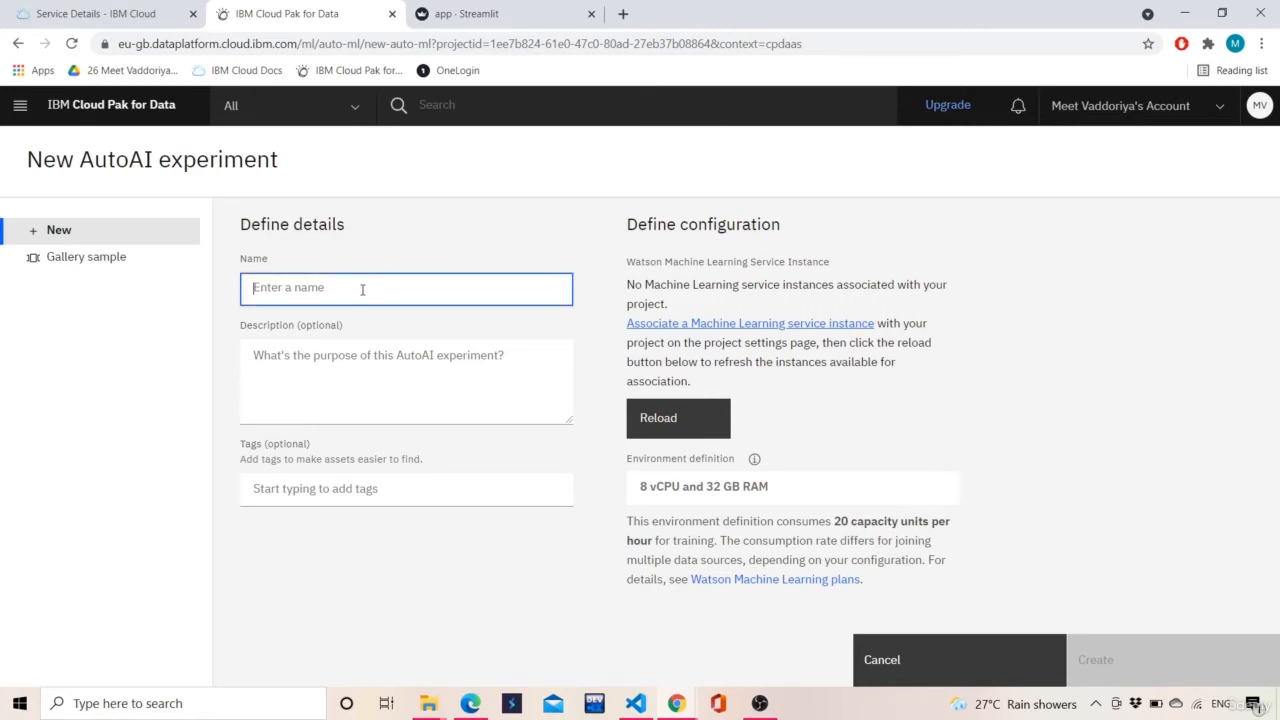
{"action": "type", "text": "ad_classification_ml"}
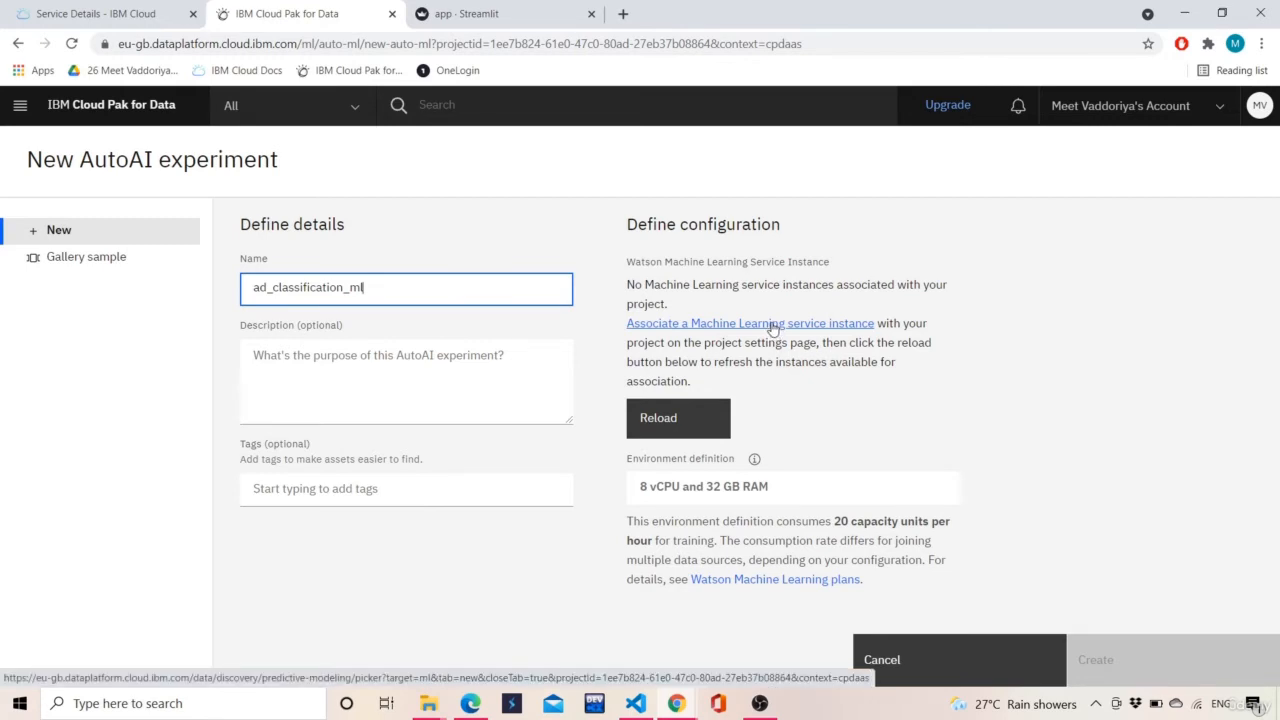
Step: Open the service association page in a separate browser tab and create a Machine Learning service on the Lite plan in London
{"action": "right_click", "coordinate": [773, 329]}
{"action": "left_click", "coordinate": [810, 335]}
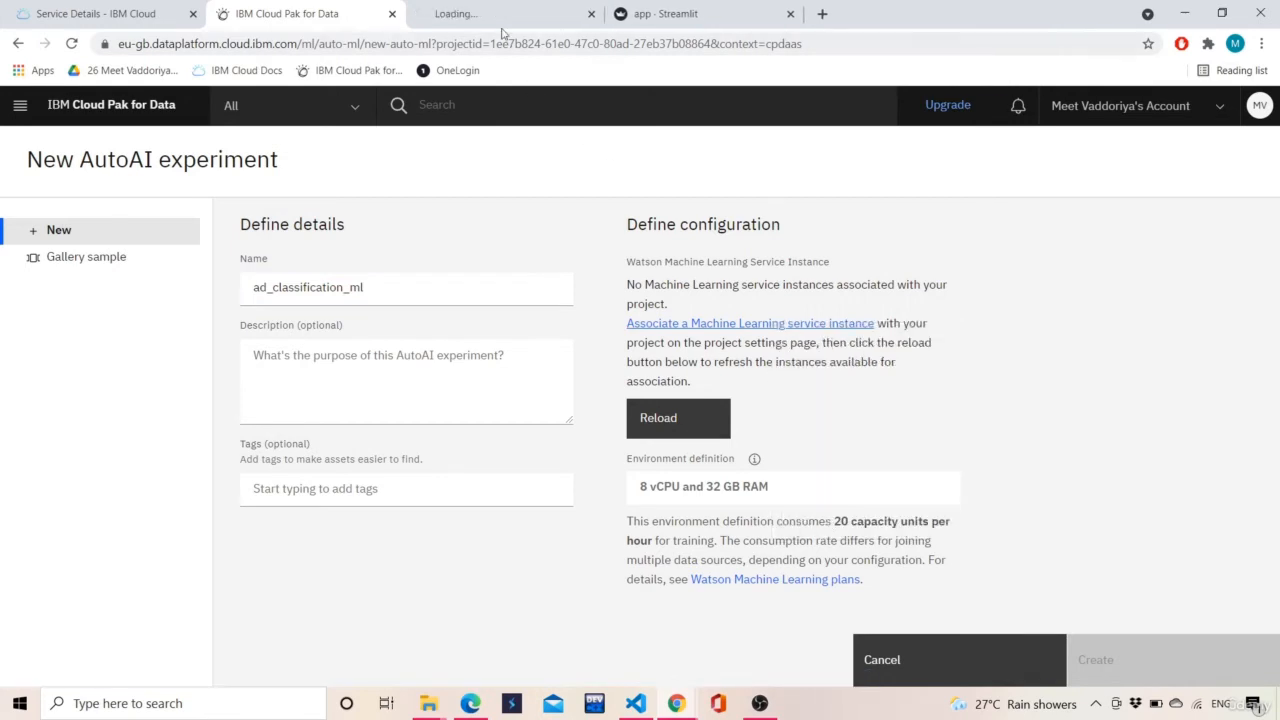
{"action": "left_click", "coordinate": [499, 18]}
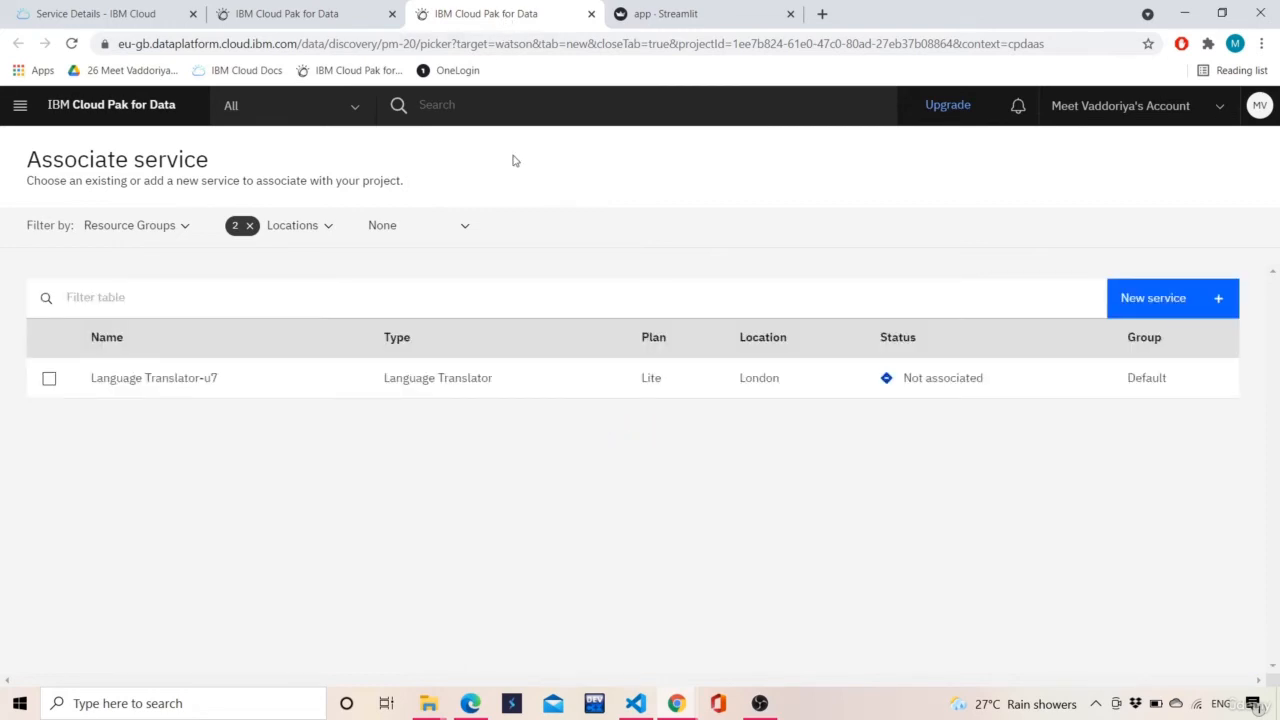
{"action": "left_click", "coordinate": [1151, 295]}
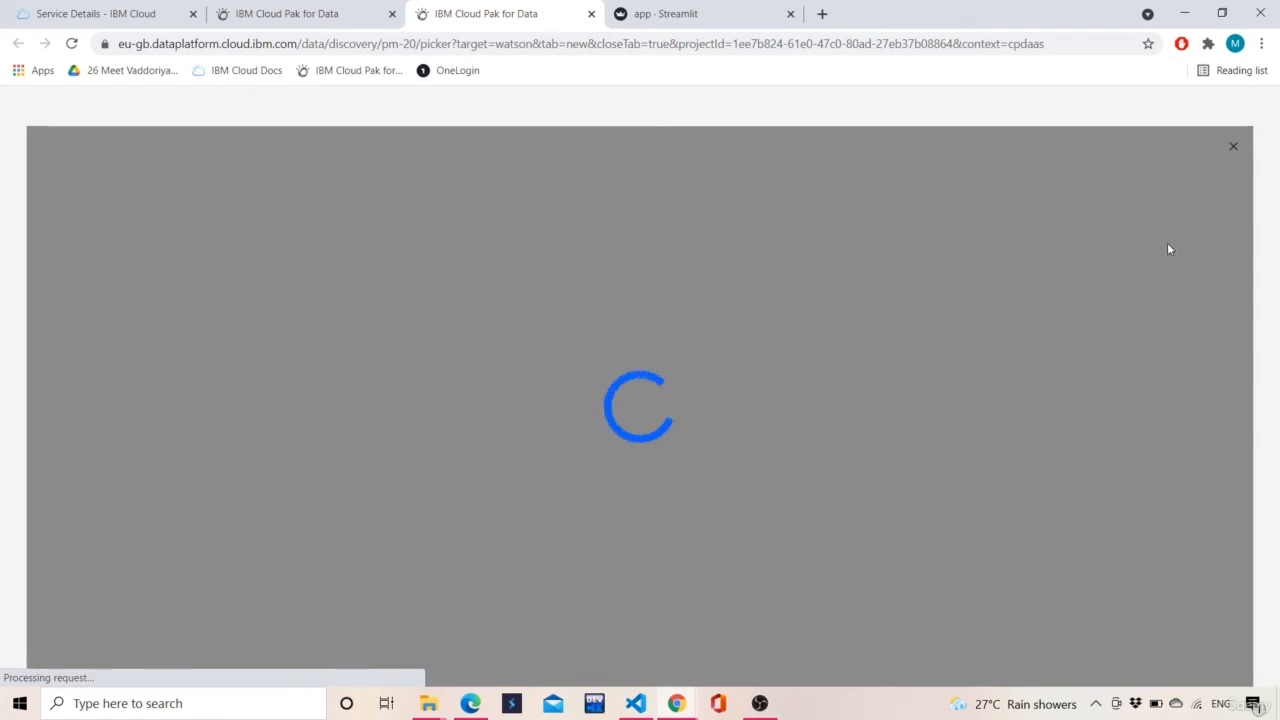
{"action": "scroll", "coordinate": [894, 371], "scroll_direction": "down", "scroll_amount": 2}
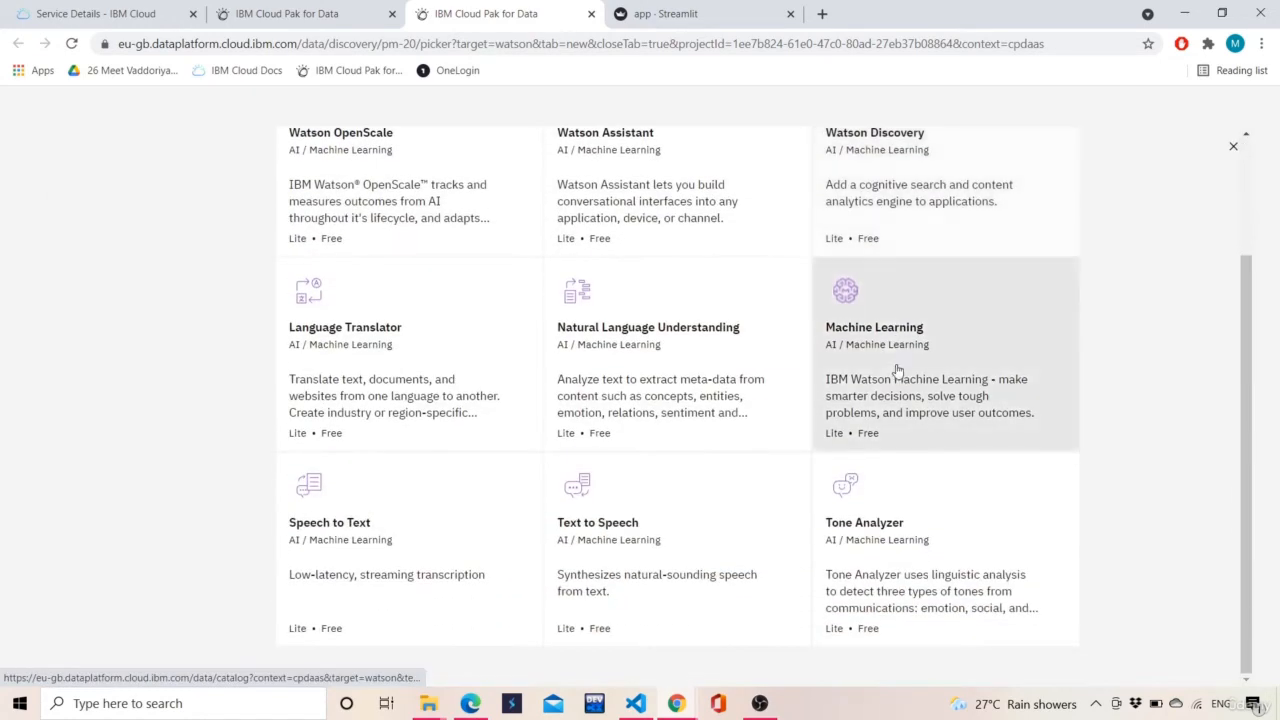
{"action": "left_click", "coordinate": [889, 341]}
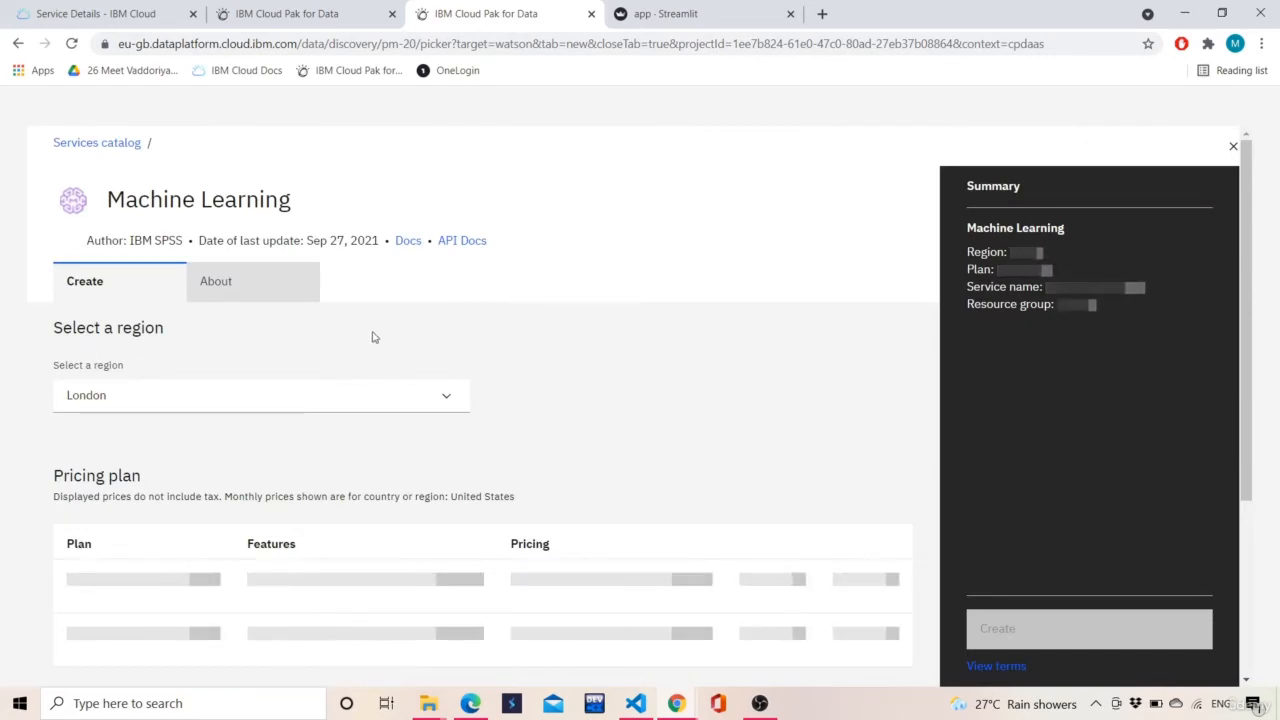
{"action": "scroll", "coordinate": [811, 457], "scroll_direction": "down", "scroll_amount": 1}
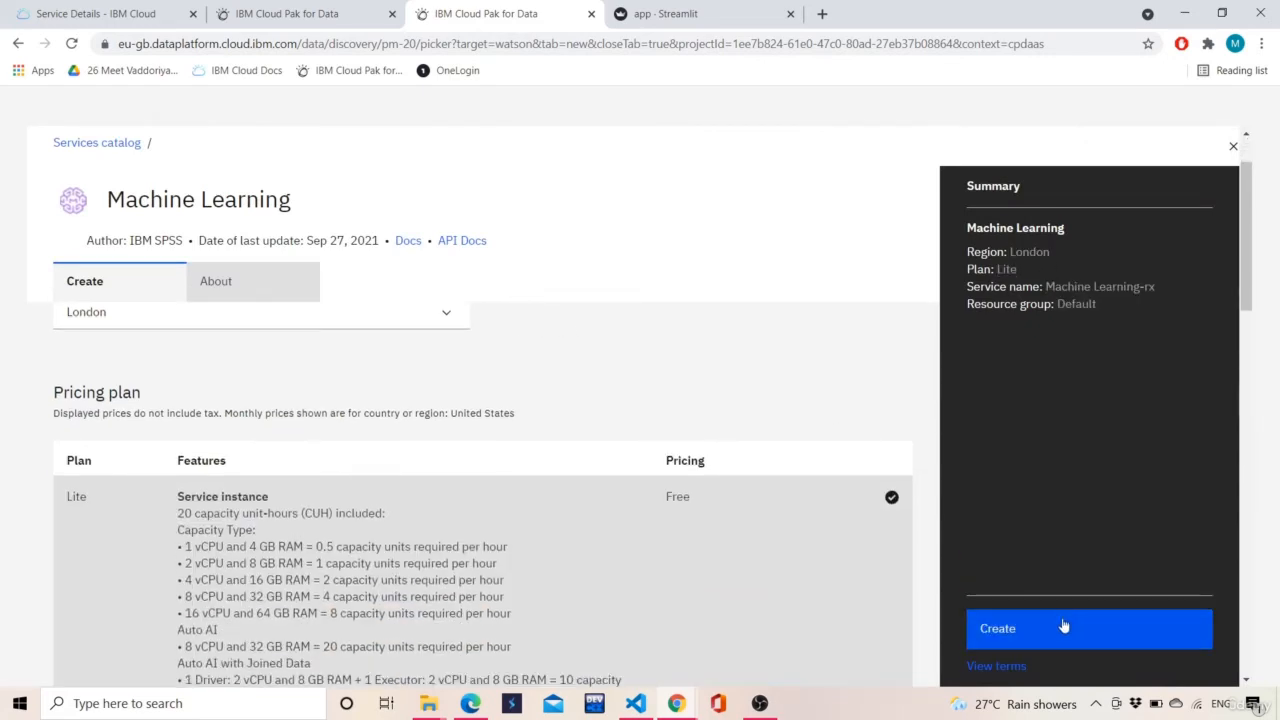
{"action": "left_click", "coordinate": [1064, 626]}
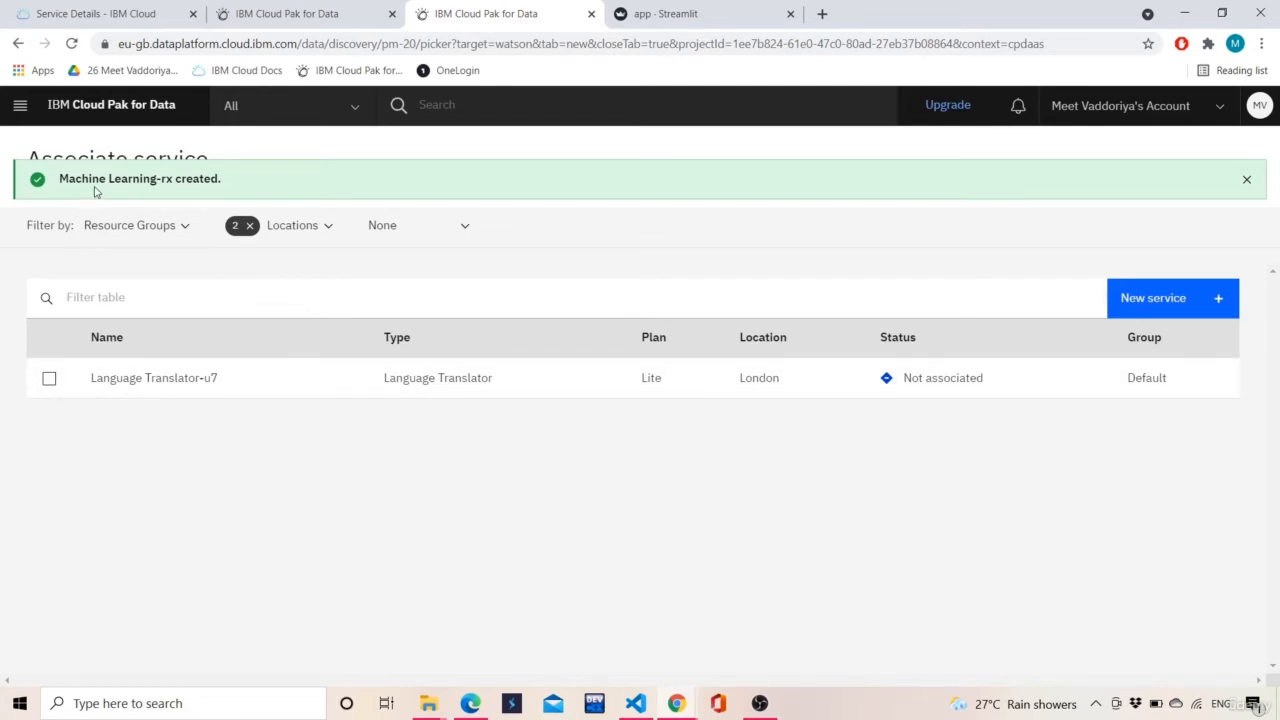
{"action": "left_click", "coordinate": [200, 229]}
{"action": "left_click", "coordinate": [200, 226]}
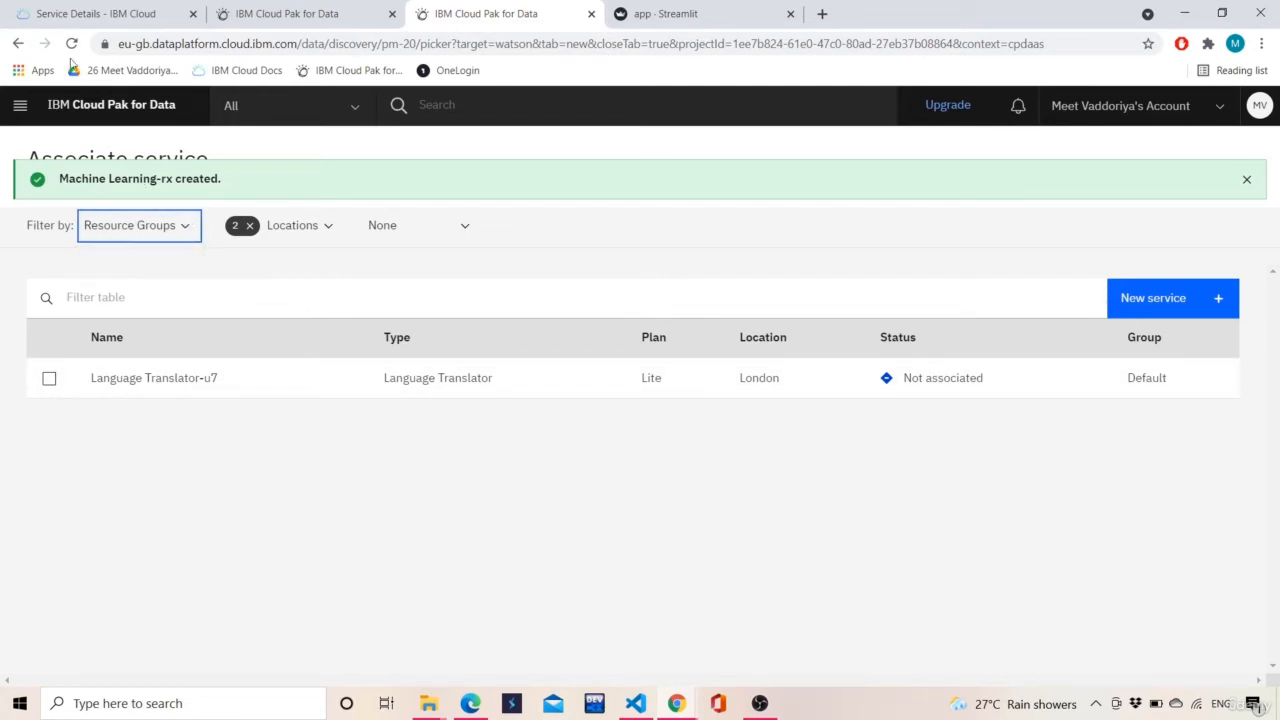
{"action": "left_click", "coordinate": [71, 44]}
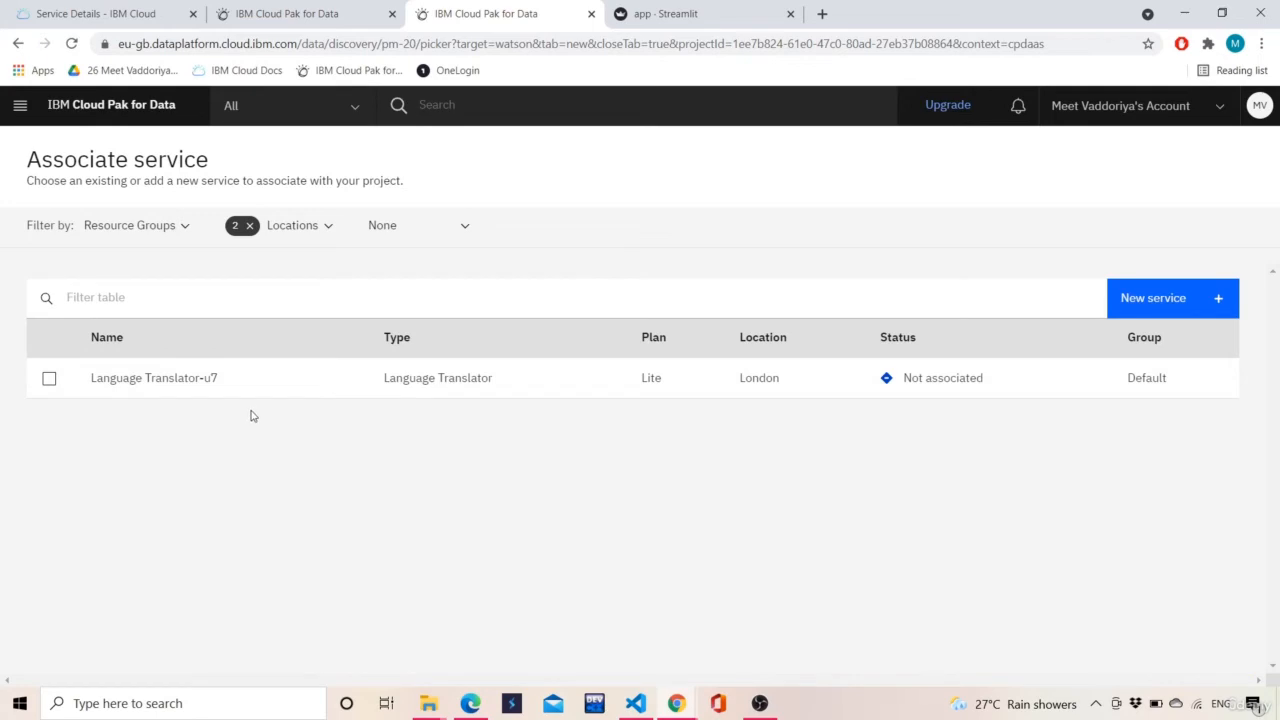
{"action": "left_click", "coordinate": [50, 379]}
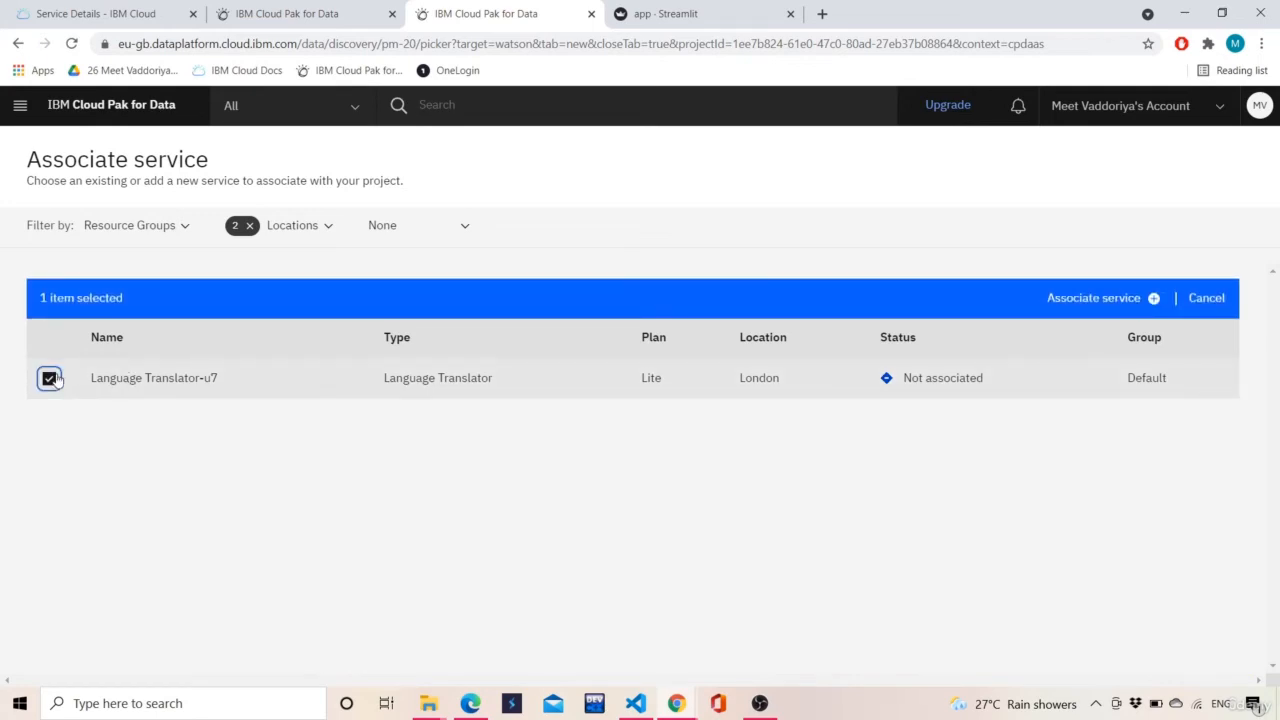
{"action": "left_click", "coordinate": [1210, 299]}
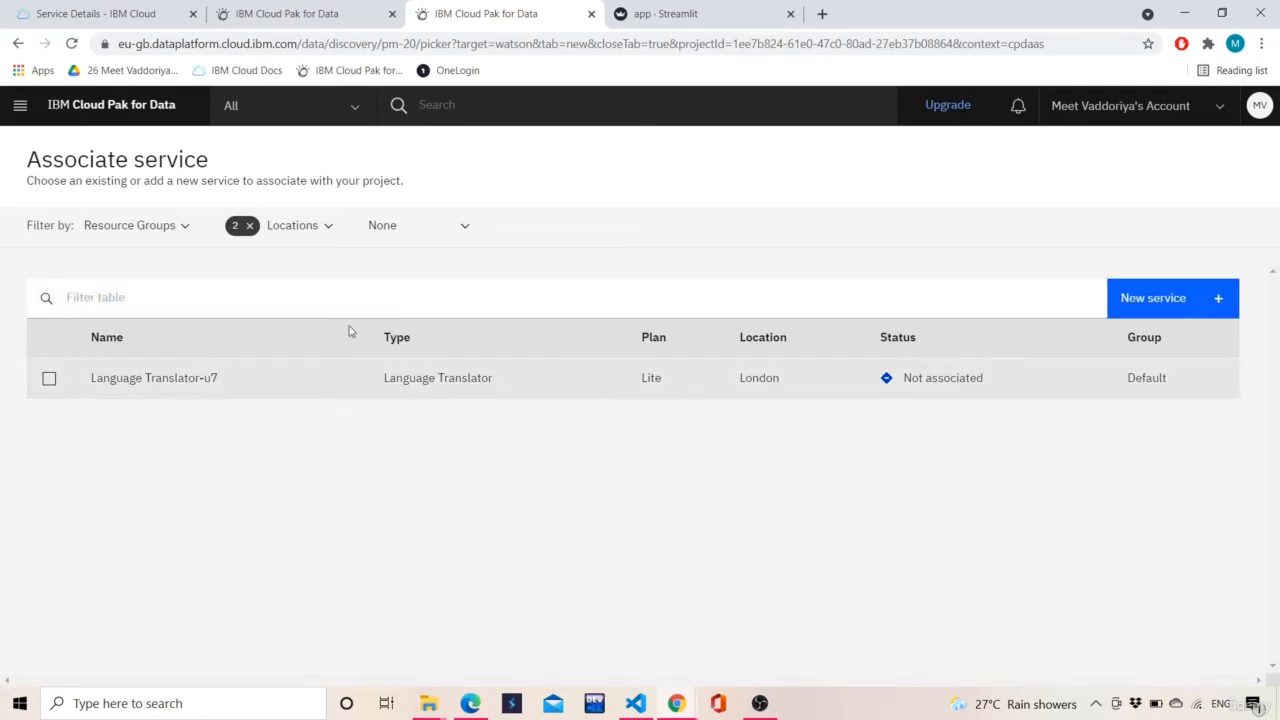
Step: Add Frankfurt to the locations filter of the service list, keeping Global and London selected
{"action": "left_click", "coordinate": [298, 225]}
{"action": "left_click", "coordinate": [265, 366]}
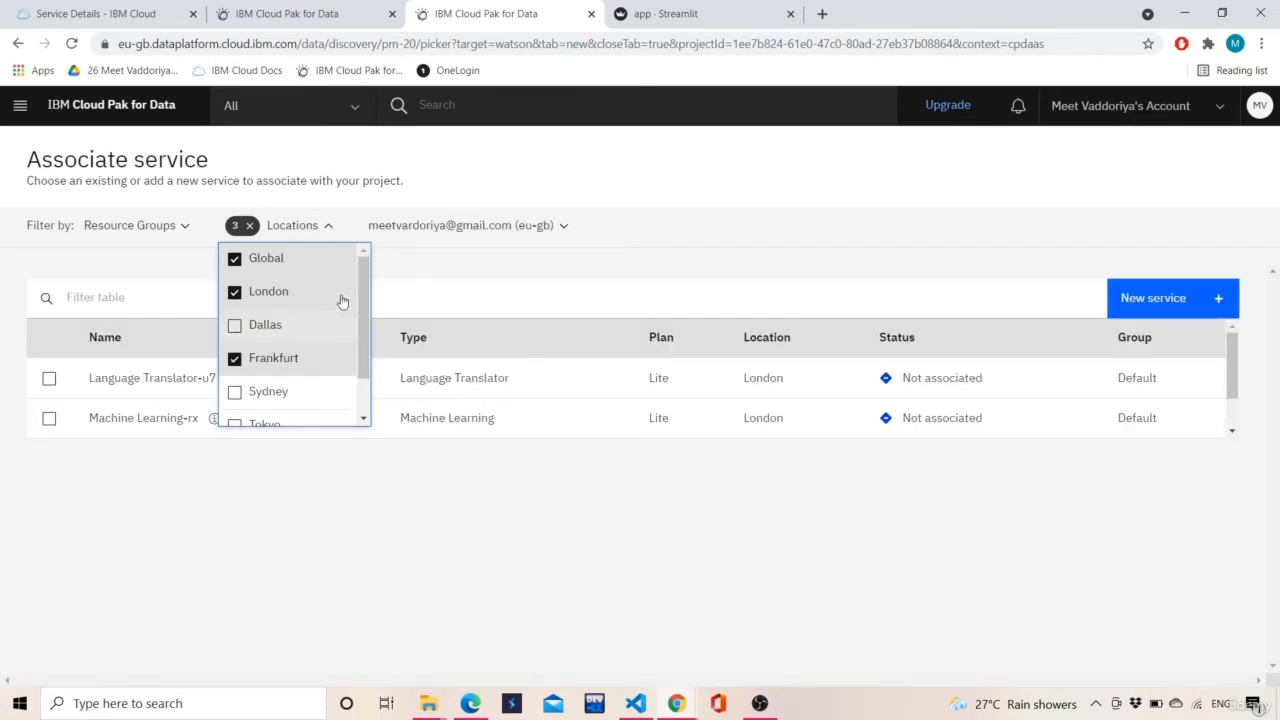
{"action": "left_click", "coordinate": [398, 258]}
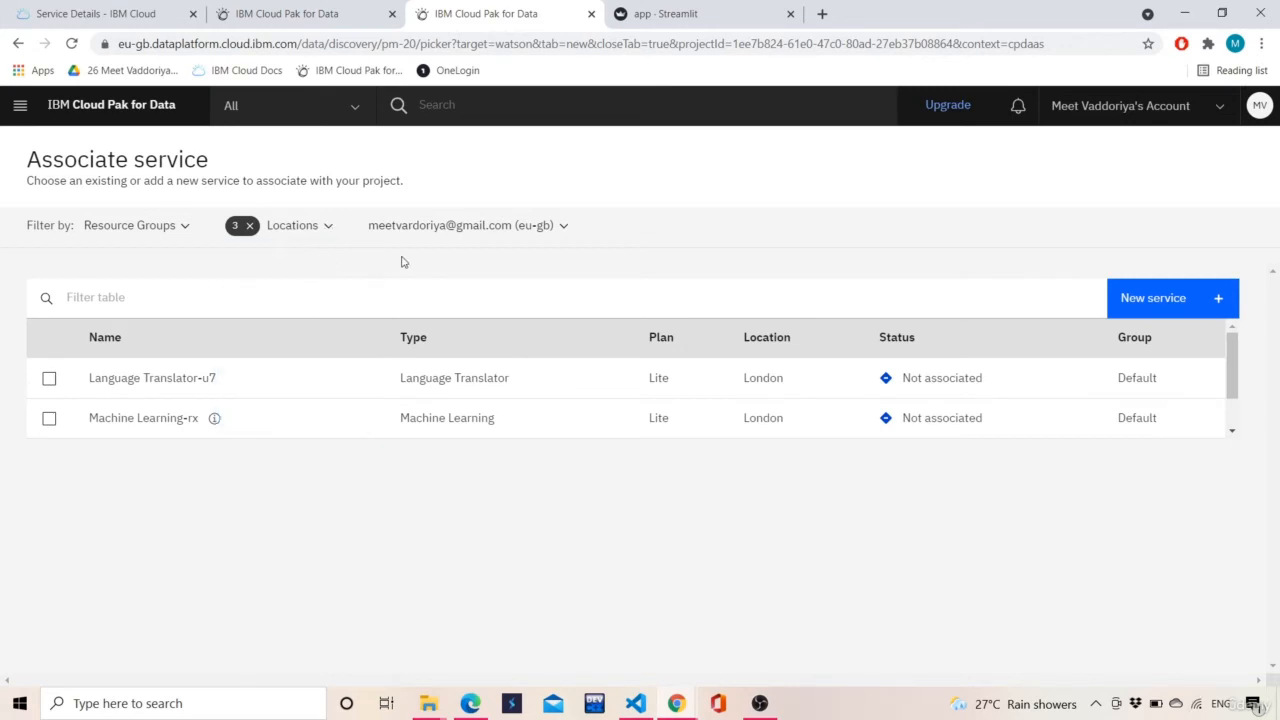
{"action": "left_click", "coordinate": [329, 238]}
{"action": "scroll", "coordinate": [294, 360], "scroll_direction": "down", "scroll_amount": 1}
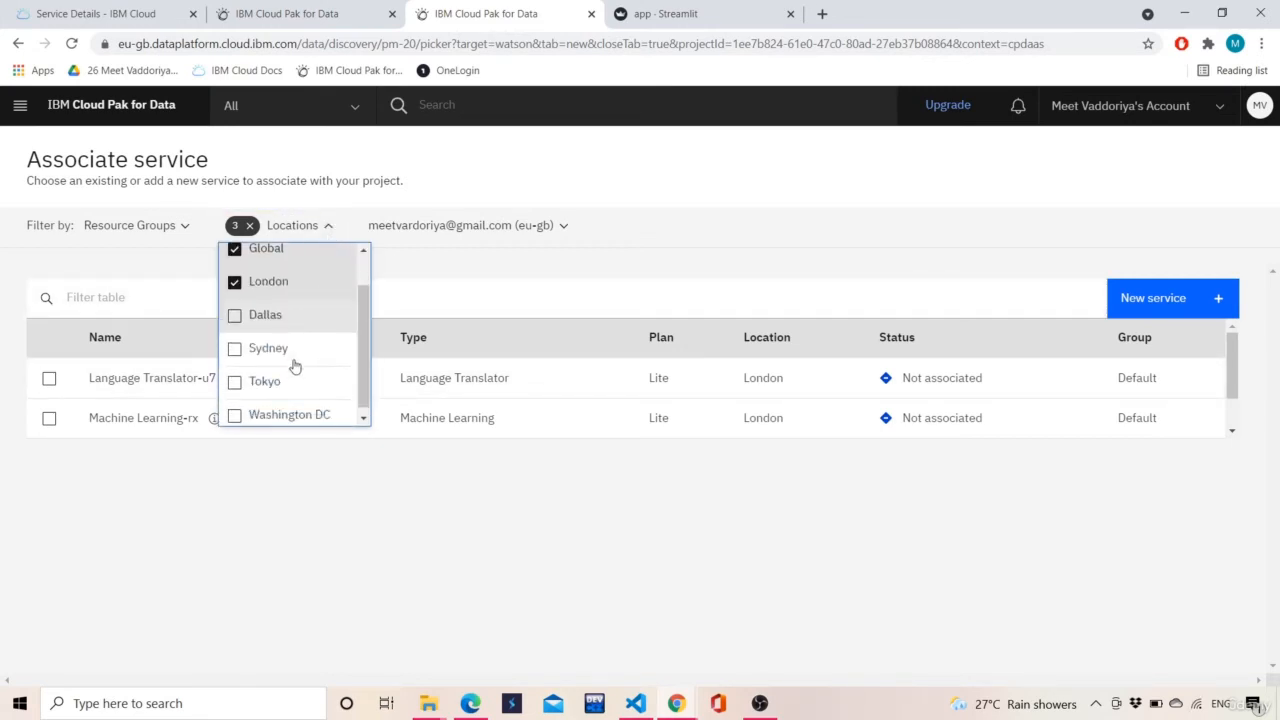
{"action": "scroll", "coordinate": [294, 364], "scroll_direction": "up", "scroll_amount": 1}
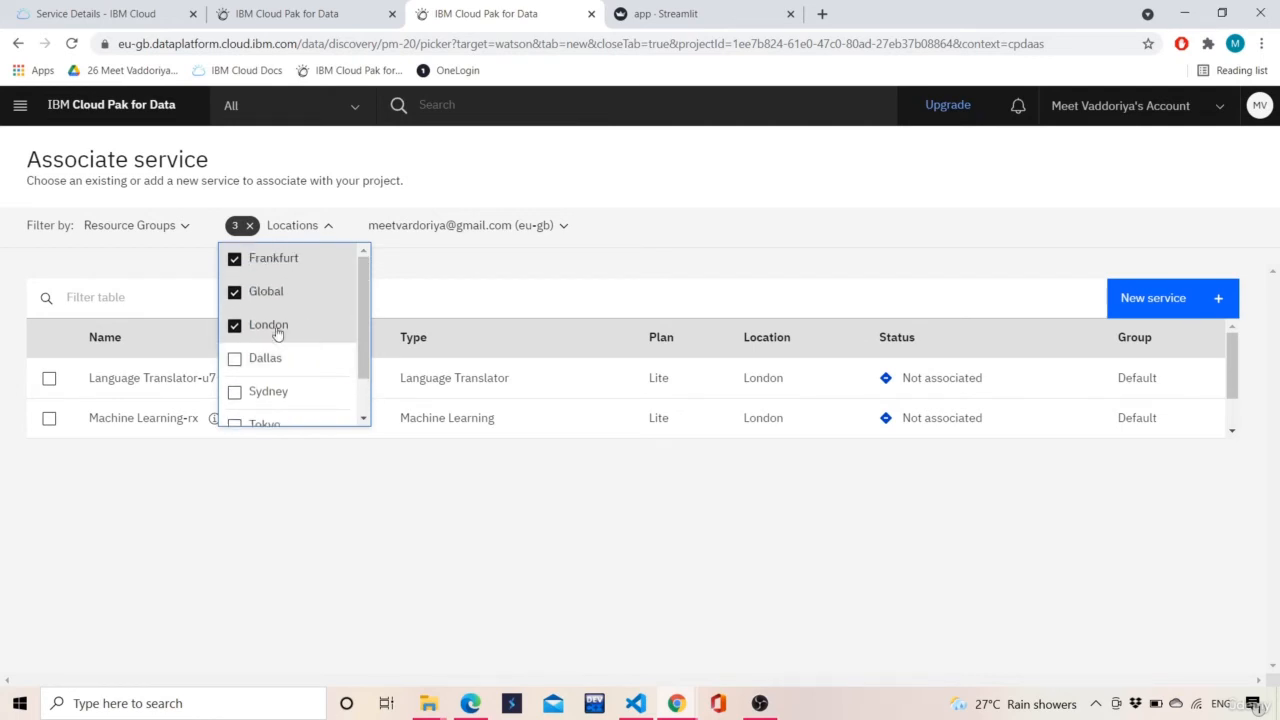
{"action": "scroll", "coordinate": [240, 393], "scroll_direction": "down", "scroll_amount": 1}
{"action": "scroll", "coordinate": [240, 393], "scroll_direction": "up", "scroll_amount": 1}
{"action": "scroll", "coordinate": [274, 346], "scroll_direction": "down", "scroll_amount": 1}
{"action": "scroll", "coordinate": [274, 349], "scroll_direction": "up", "scroll_amount": 1}
{"action": "left_click", "coordinate": [466, 285]}
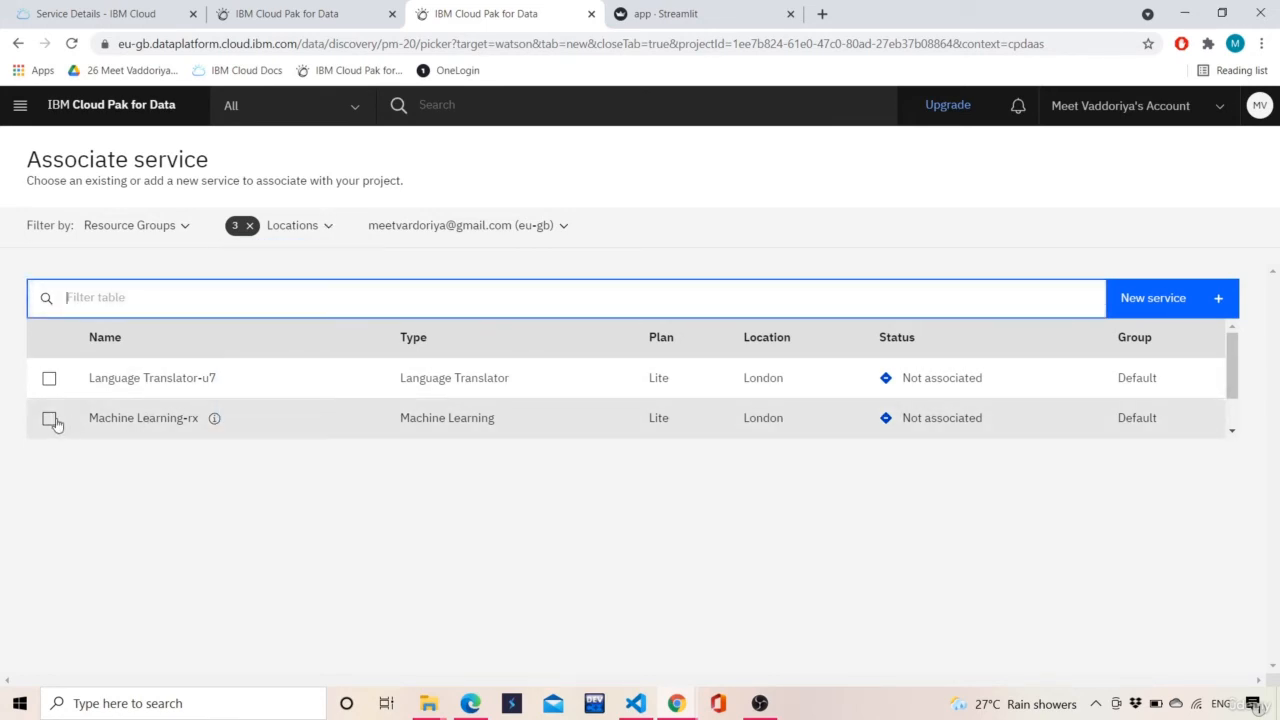
Step: Associate the Machine Learning-rx service with the project
{"action": "left_click", "coordinate": [365, 17]}
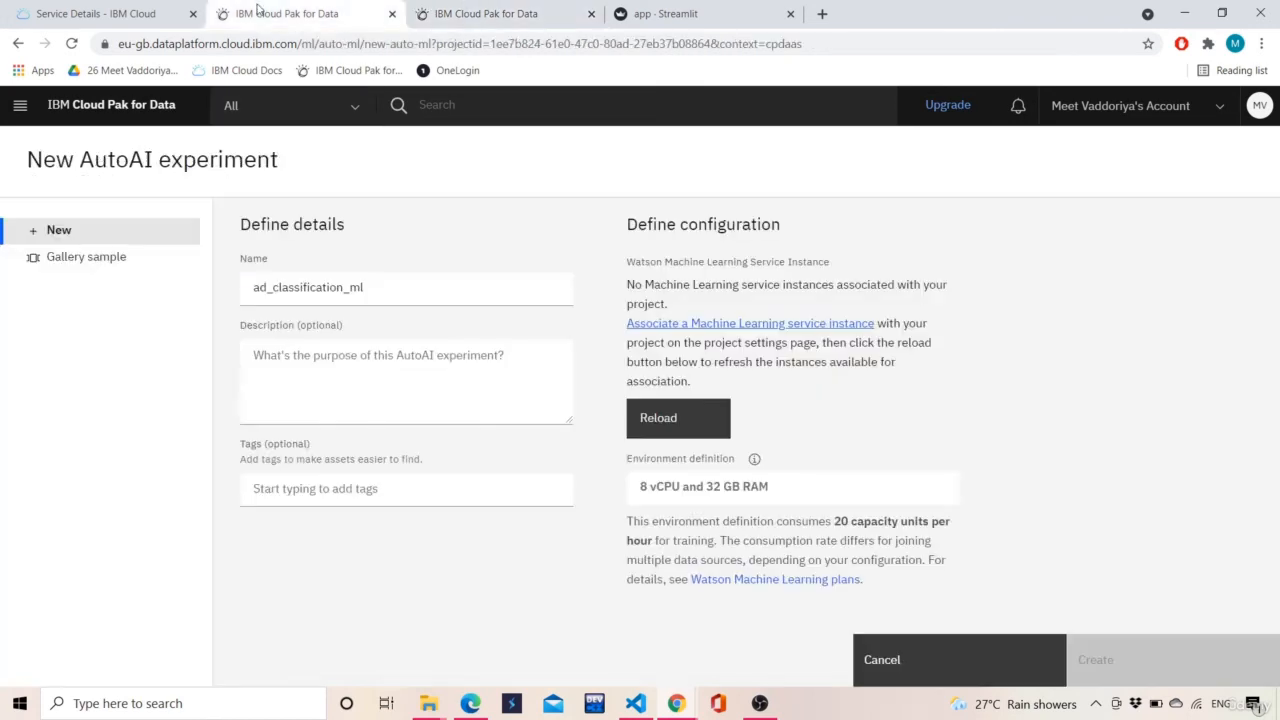
{"action": "left_click", "coordinate": [521, 10]}
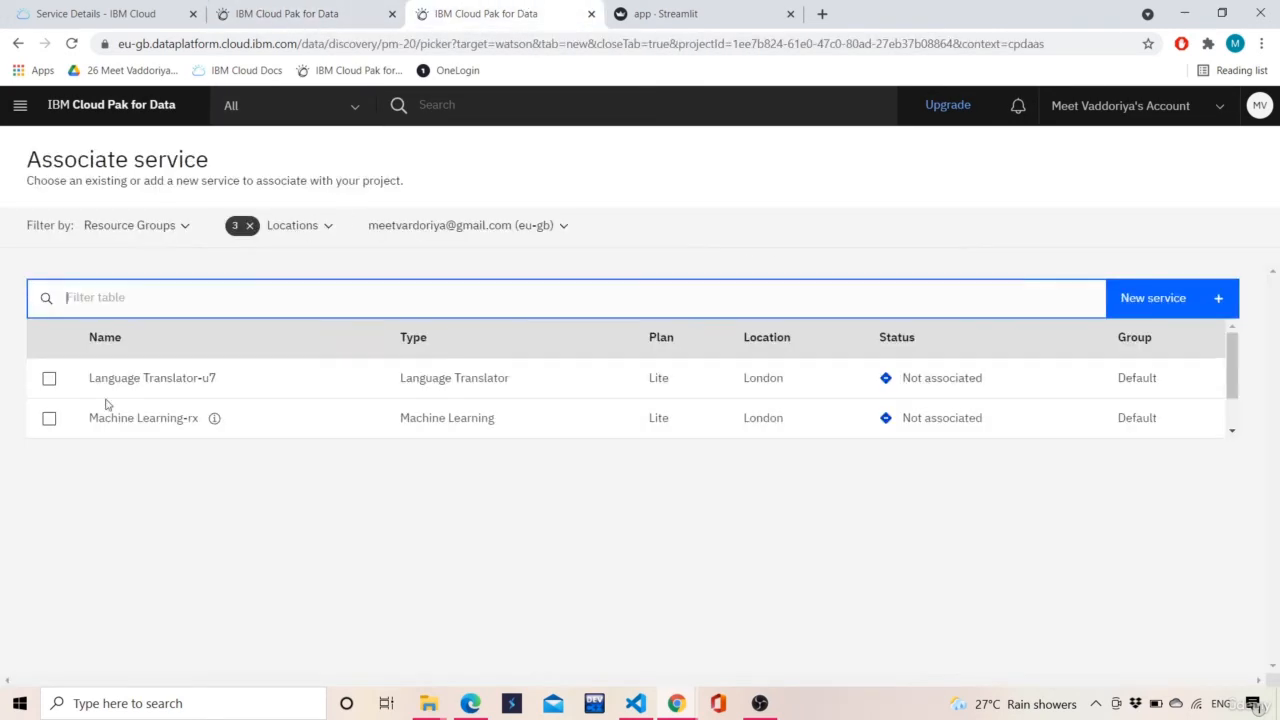
{"action": "left_click", "coordinate": [49, 418]}
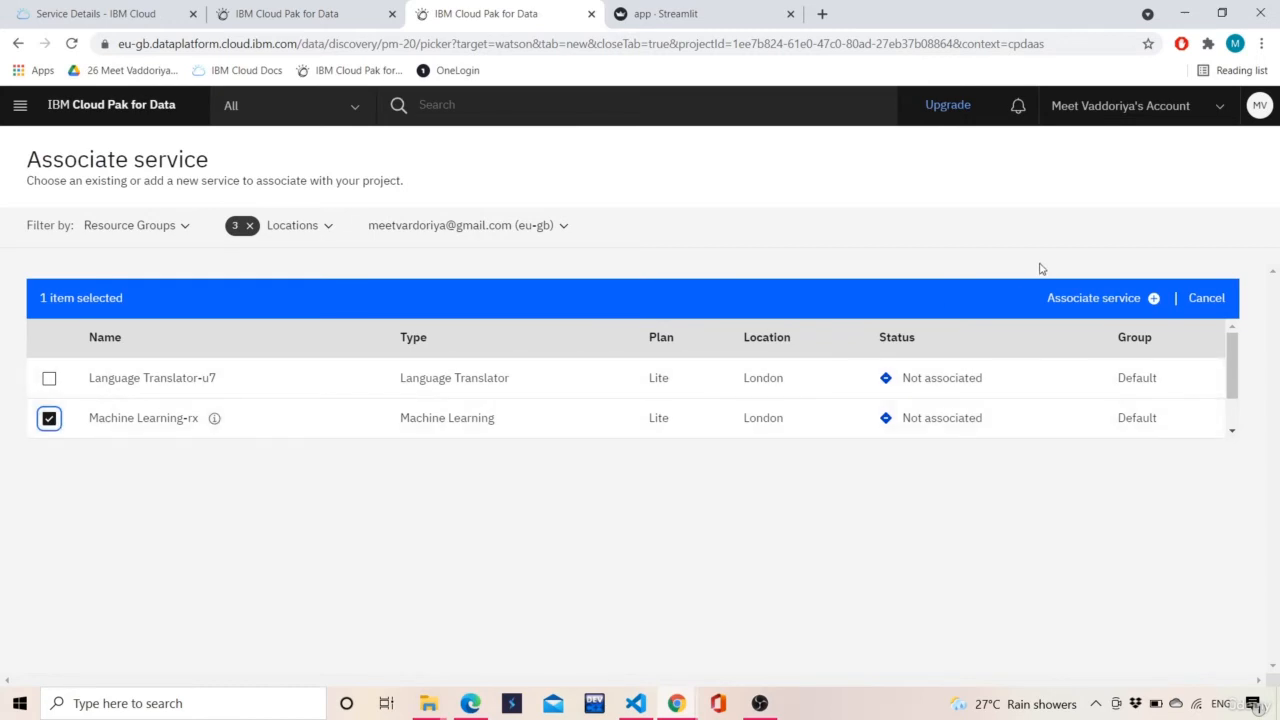
{"action": "left_click", "coordinate": [1112, 294]}
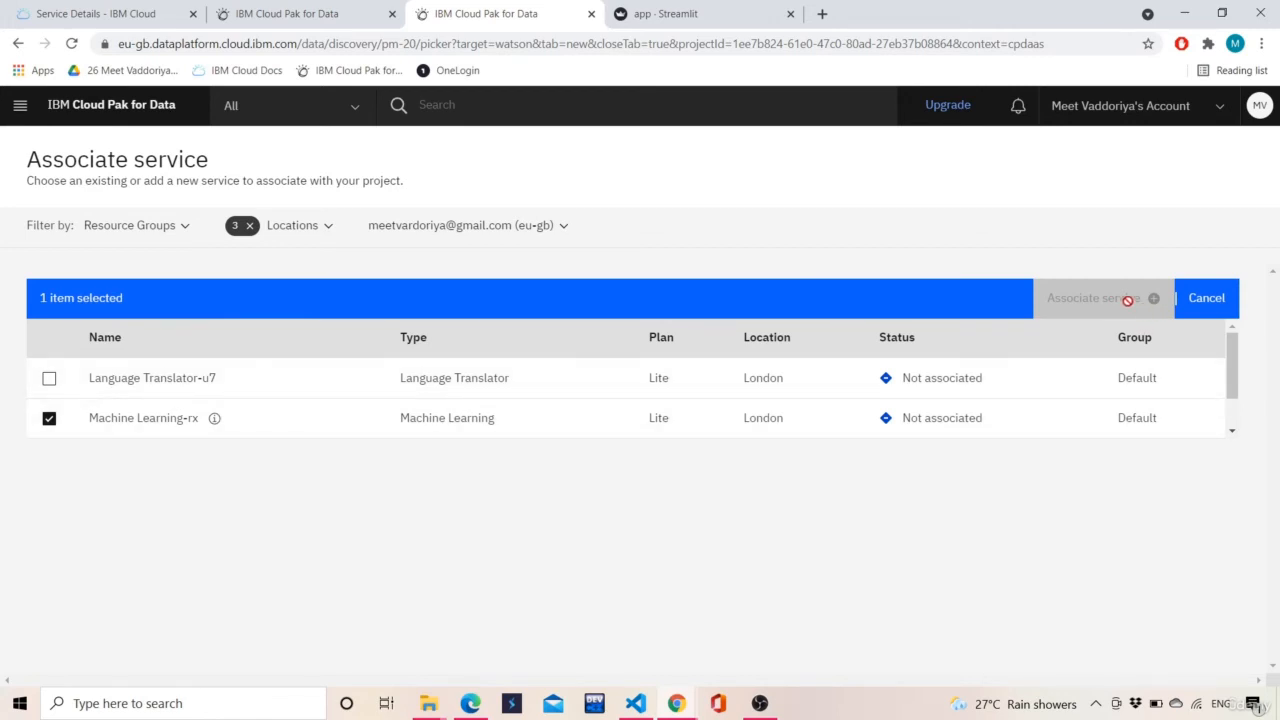
Step: Reload the service instances in the AutoAI experiment form and create the experiment with Machine Learning-rx
{"action": "left_click", "coordinate": [310, 10]}
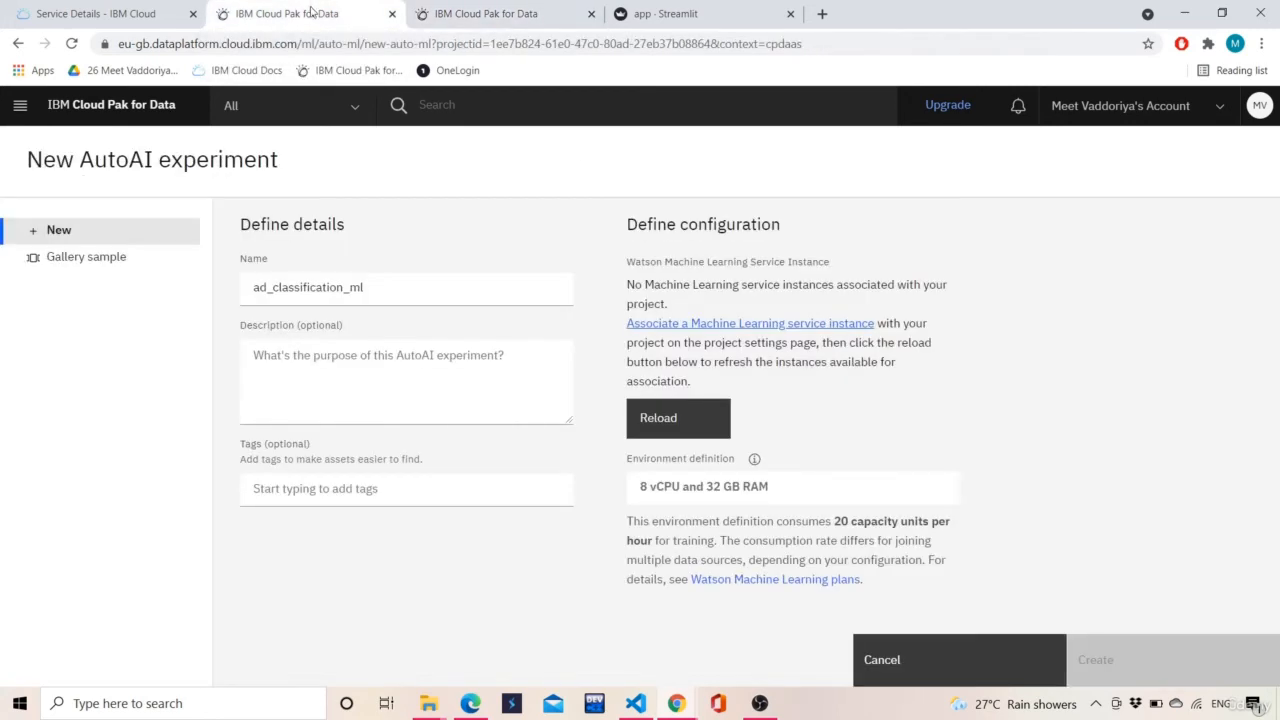
{"action": "left_click", "coordinate": [720, 423]}
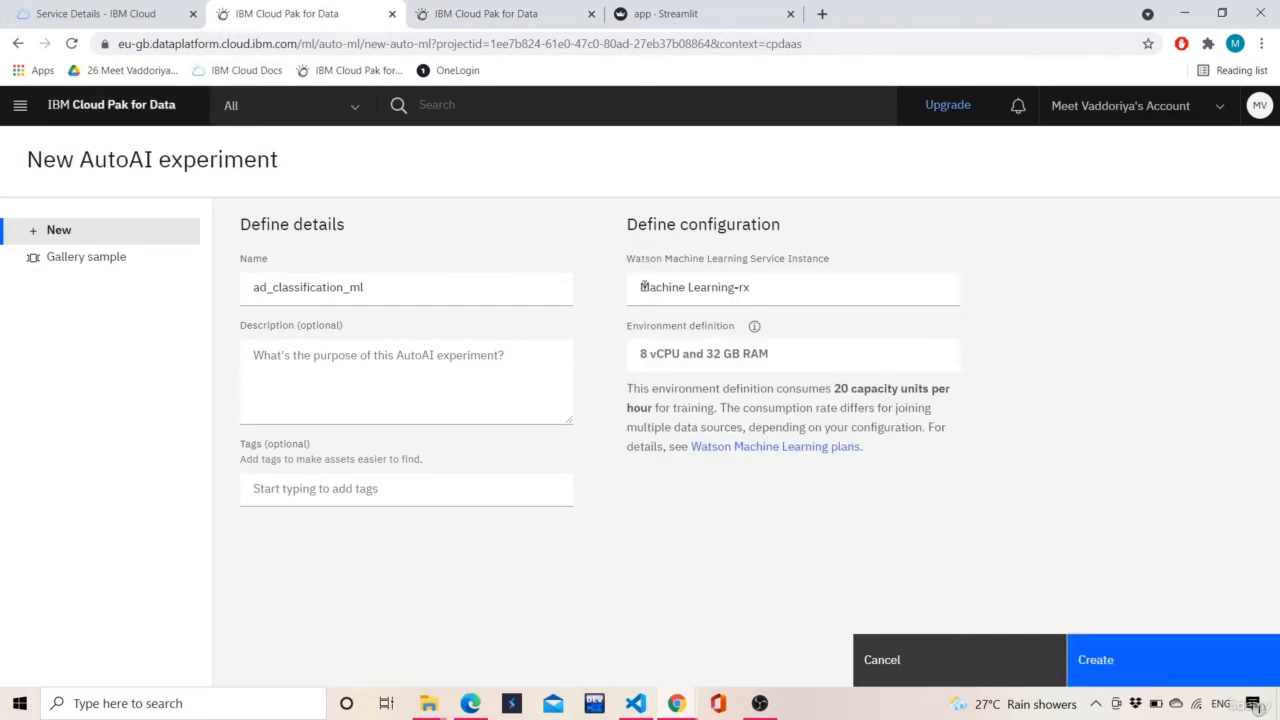
{"action": "left_click_drag", "start_coordinate": [644, 287], "coordinate": [829, 283]}
{"action": "left_click", "coordinate": [840, 285]}
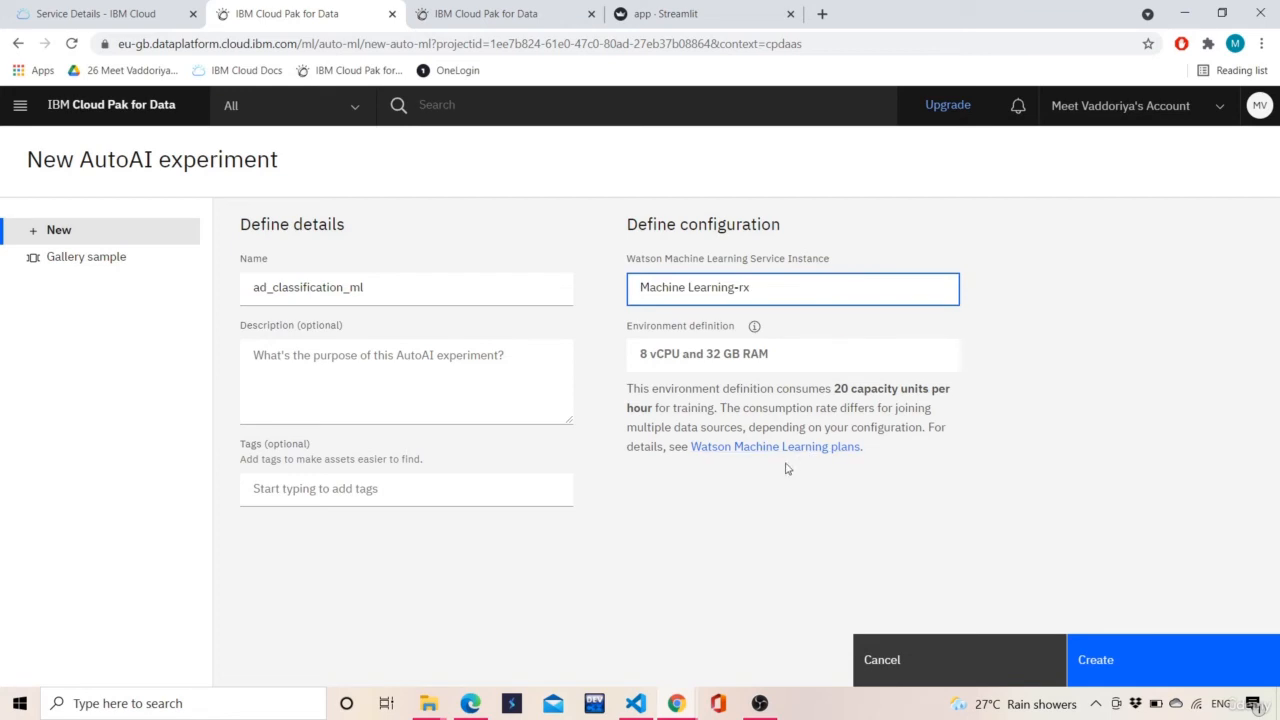
{"action": "left_click", "coordinate": [1128, 655]}
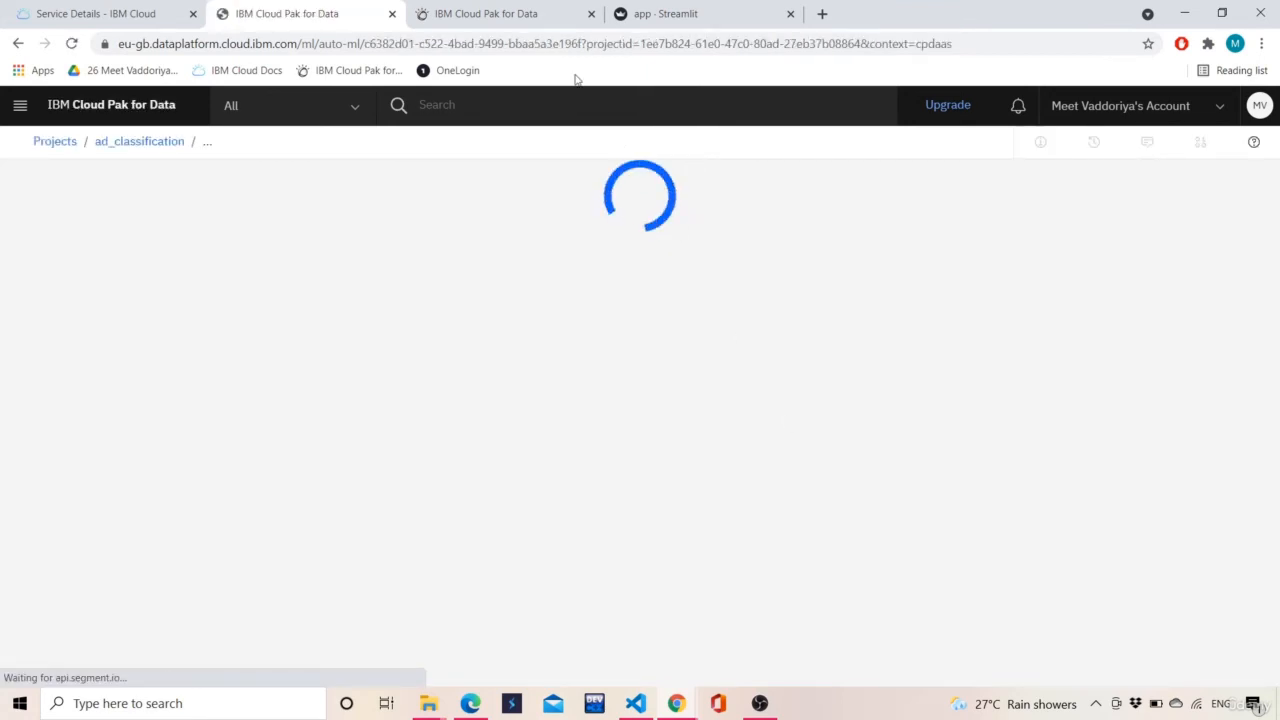
Step: Refresh the service association page, check the status of Machine Learning-rx, and return to the experiment
{"action": "left_click", "coordinate": [491, 12]}
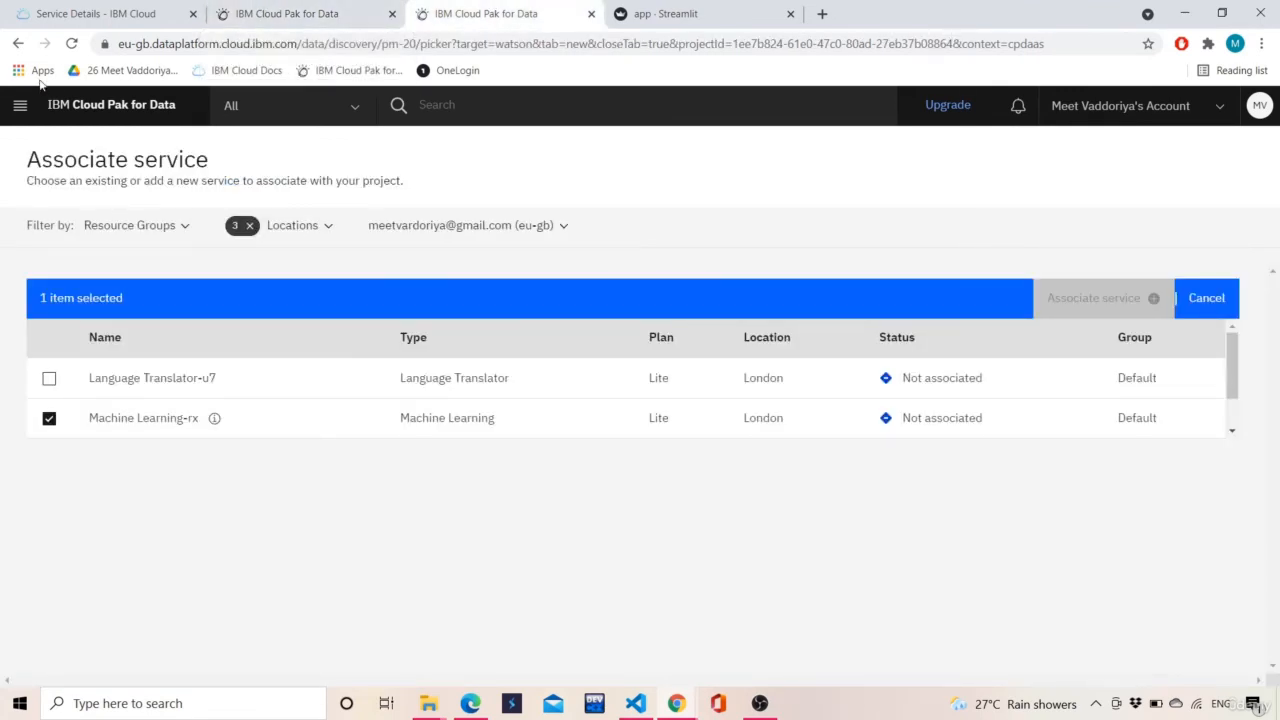
{"action": "left_click", "coordinate": [71, 44]}
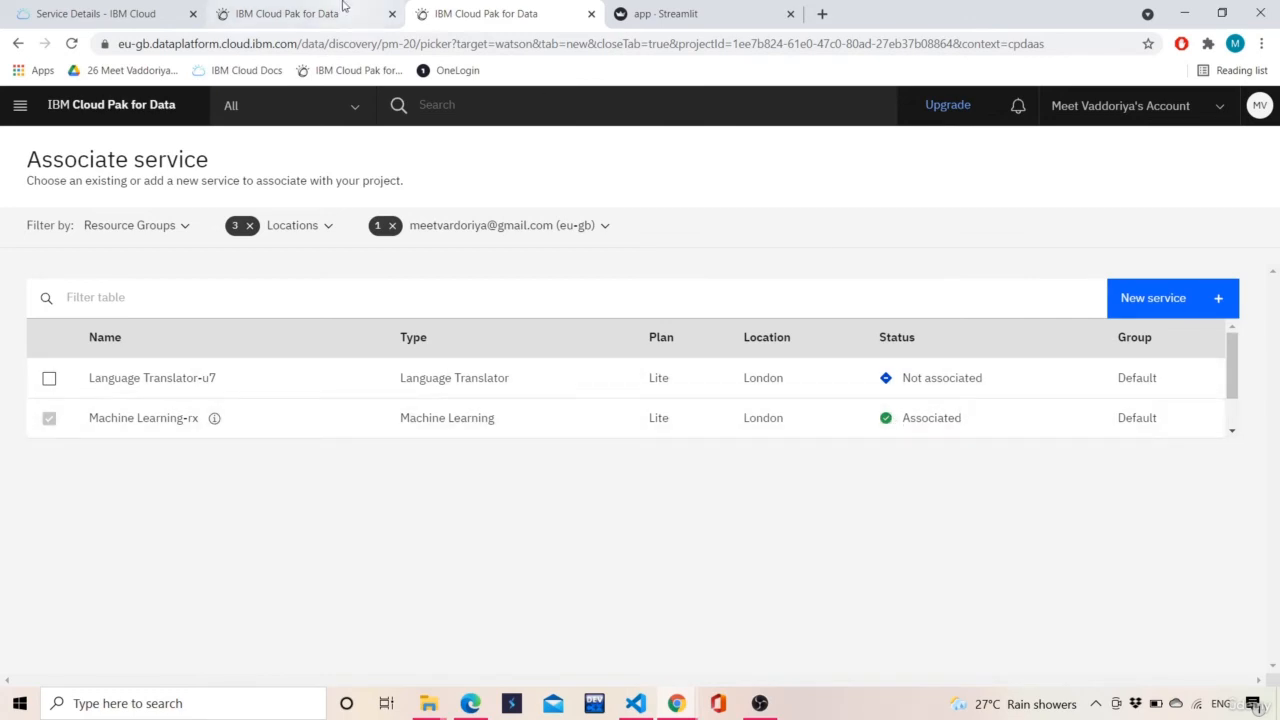
{"action": "left_click", "coordinate": [342, 5]}
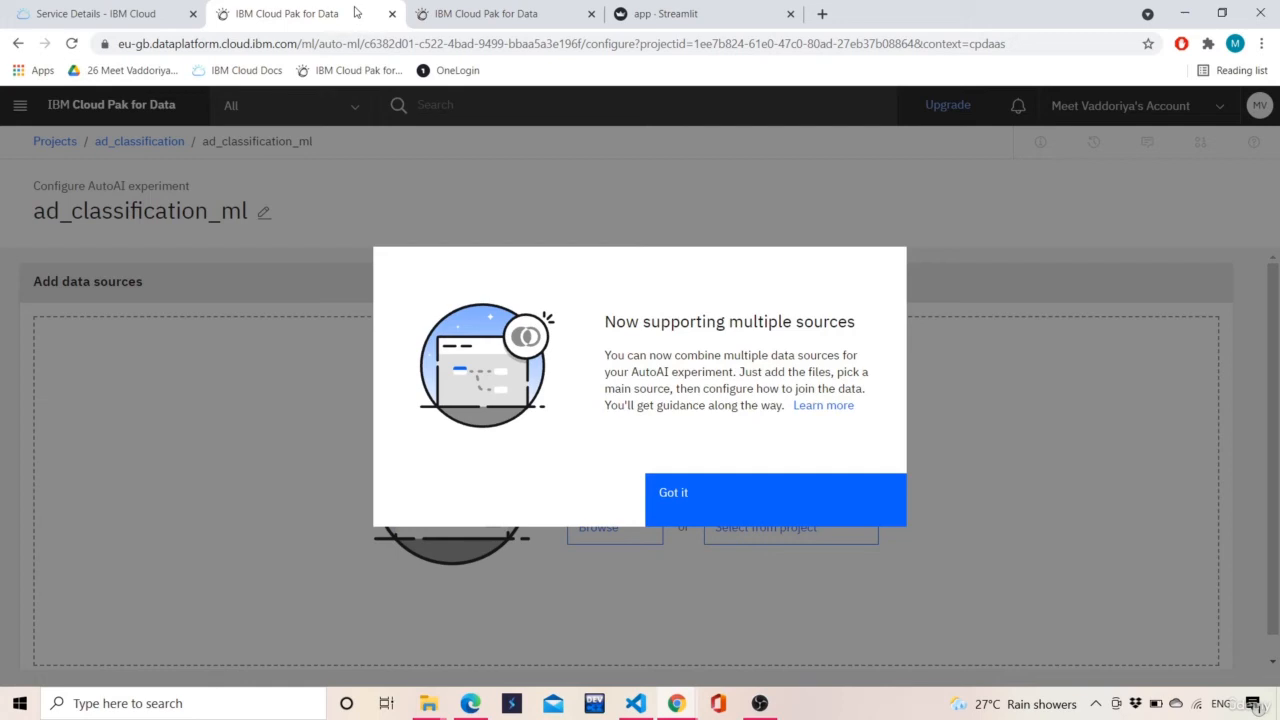
Step: Dismiss the multiple-sources notice and add advertising.csv from the project's data assets as the experiment's data source
{"action": "left_click", "coordinate": [778, 491]}
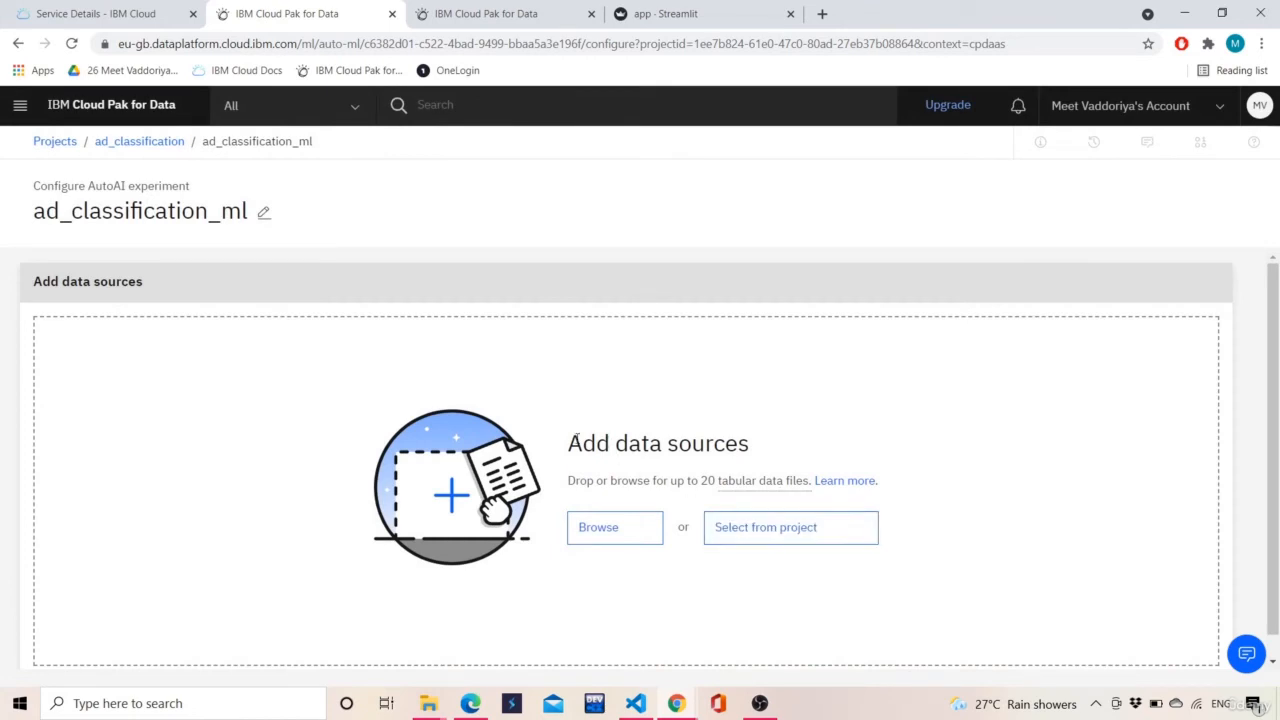
{"action": "left_click_drag", "start_coordinate": [571, 440], "coordinate": [829, 451]}
{"action": "left_click", "coordinate": [831, 458]}
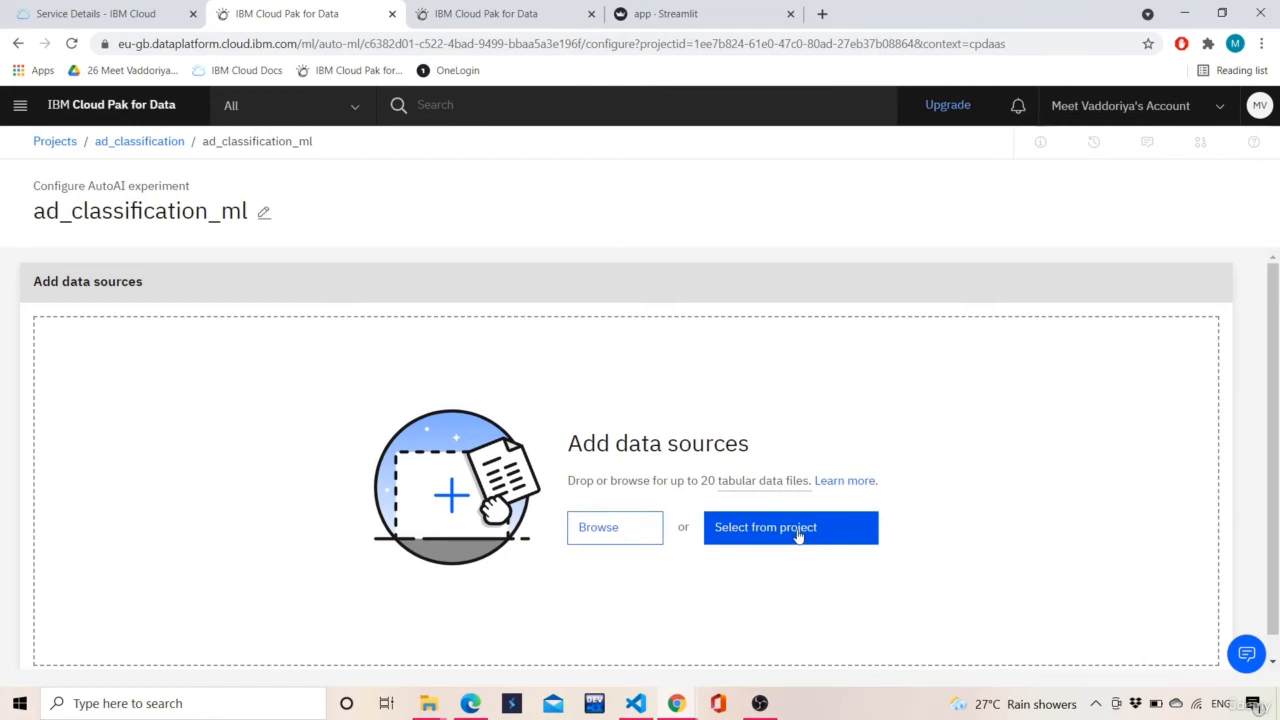
{"action": "scroll", "coordinate": [799, 537], "scroll_direction": "down", "scroll_amount": 1}
{"action": "left_click", "coordinate": [787, 509]}
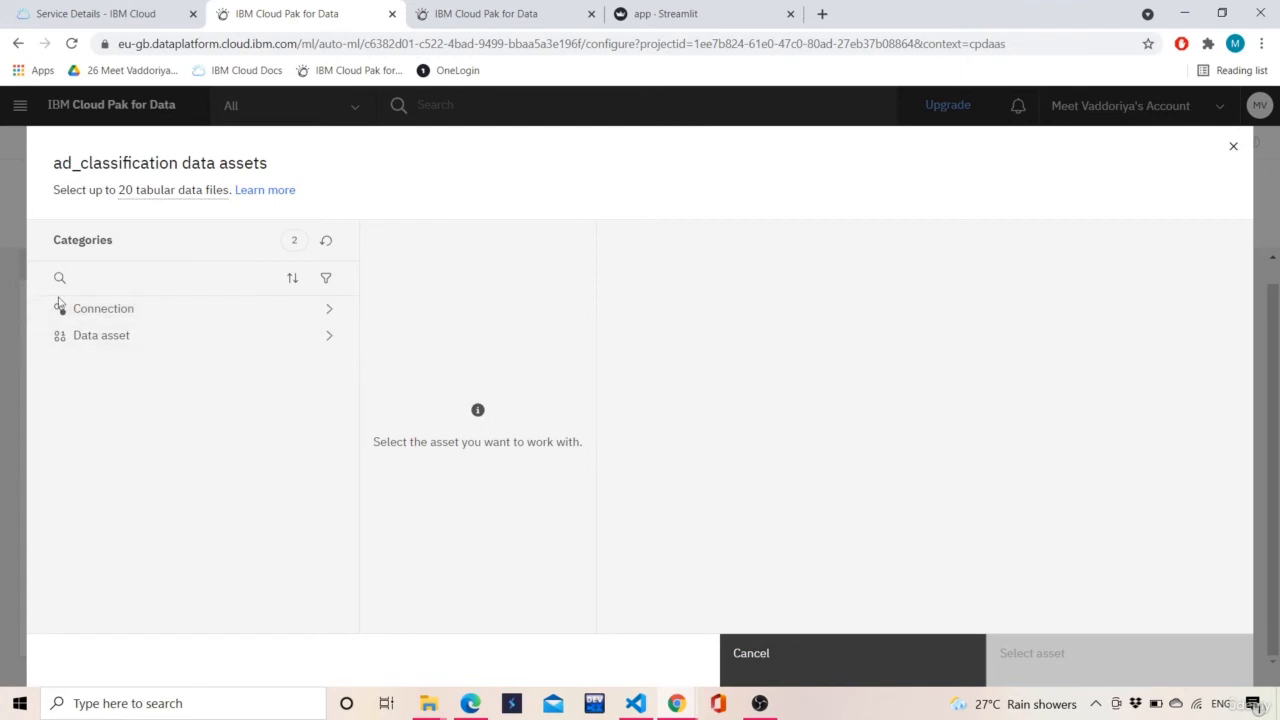
{"action": "left_click", "coordinate": [330, 309]}
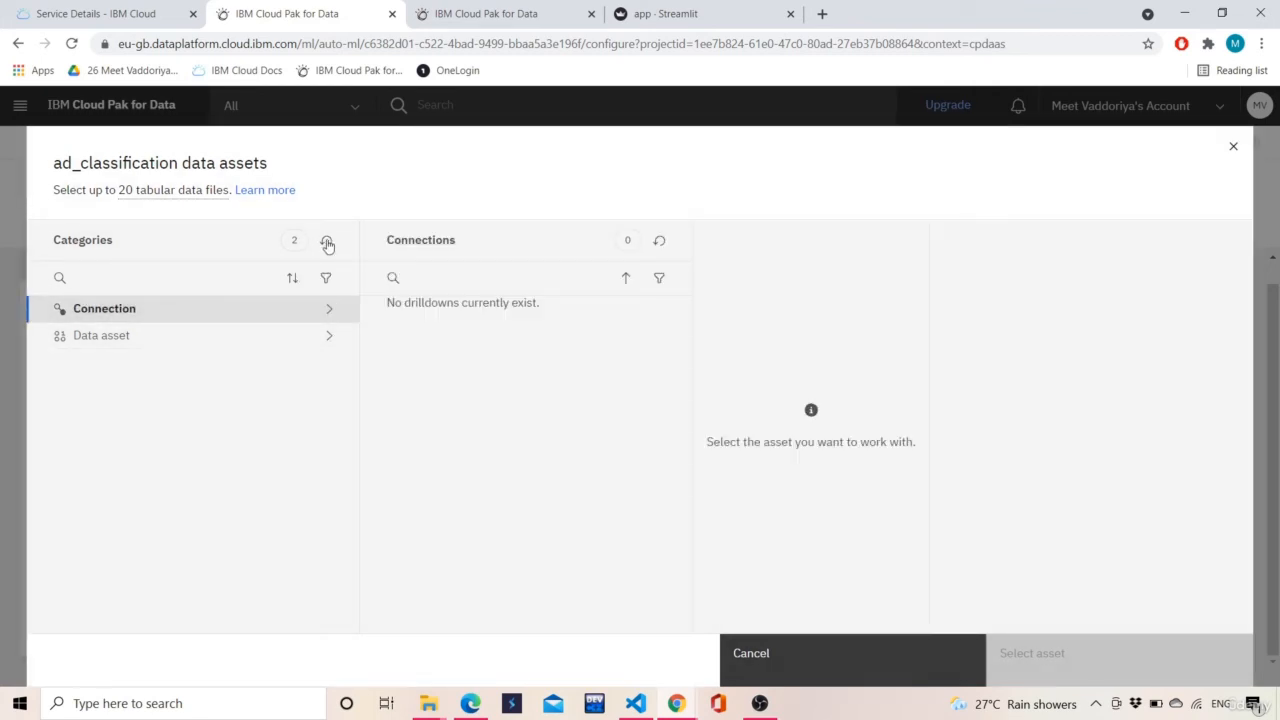
{"action": "mouse_move", "coordinate": [145, 203]}
{"action": "left_click", "coordinate": [88, 336]}
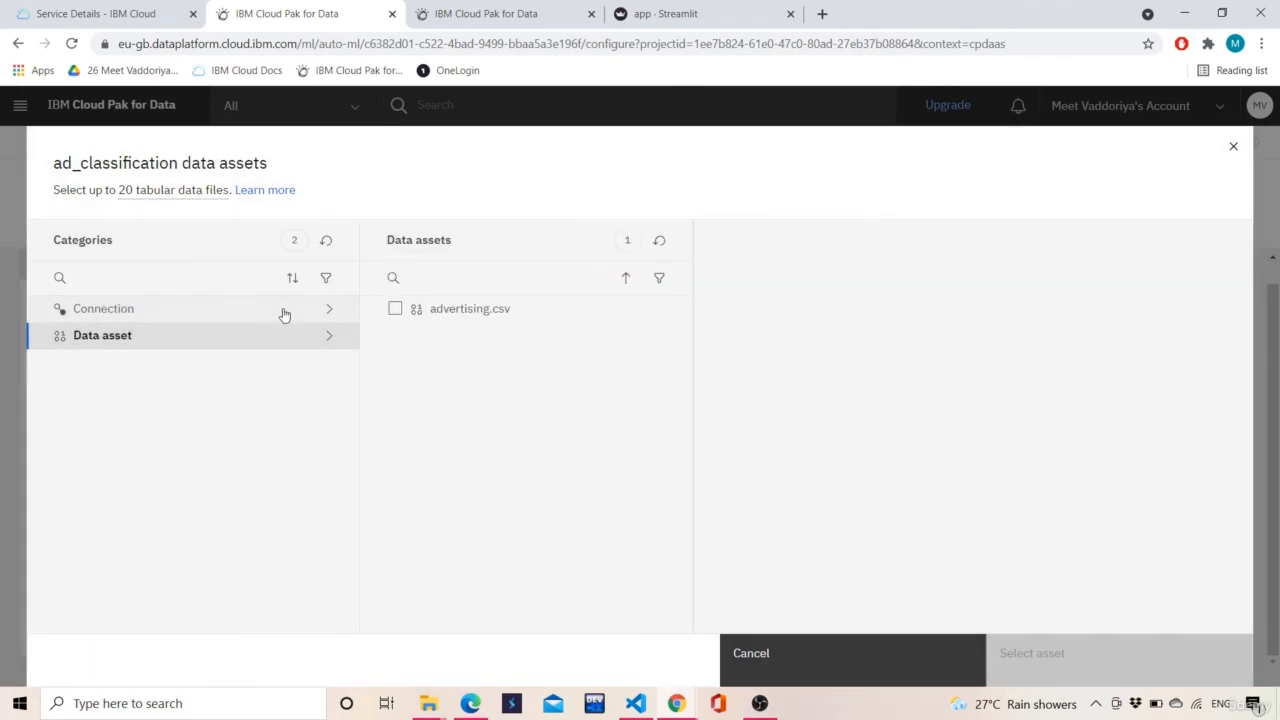
{"action": "left_click", "coordinate": [456, 312]}
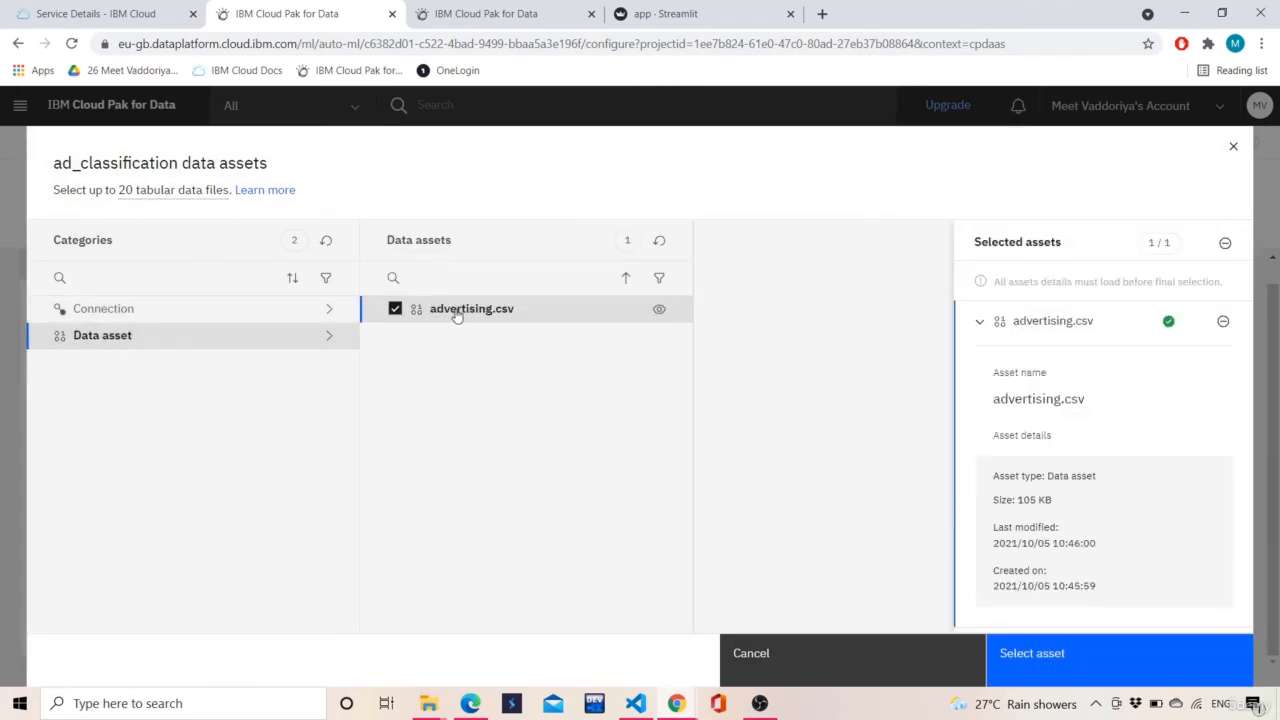
{"action": "left_click", "coordinate": [1090, 664]}
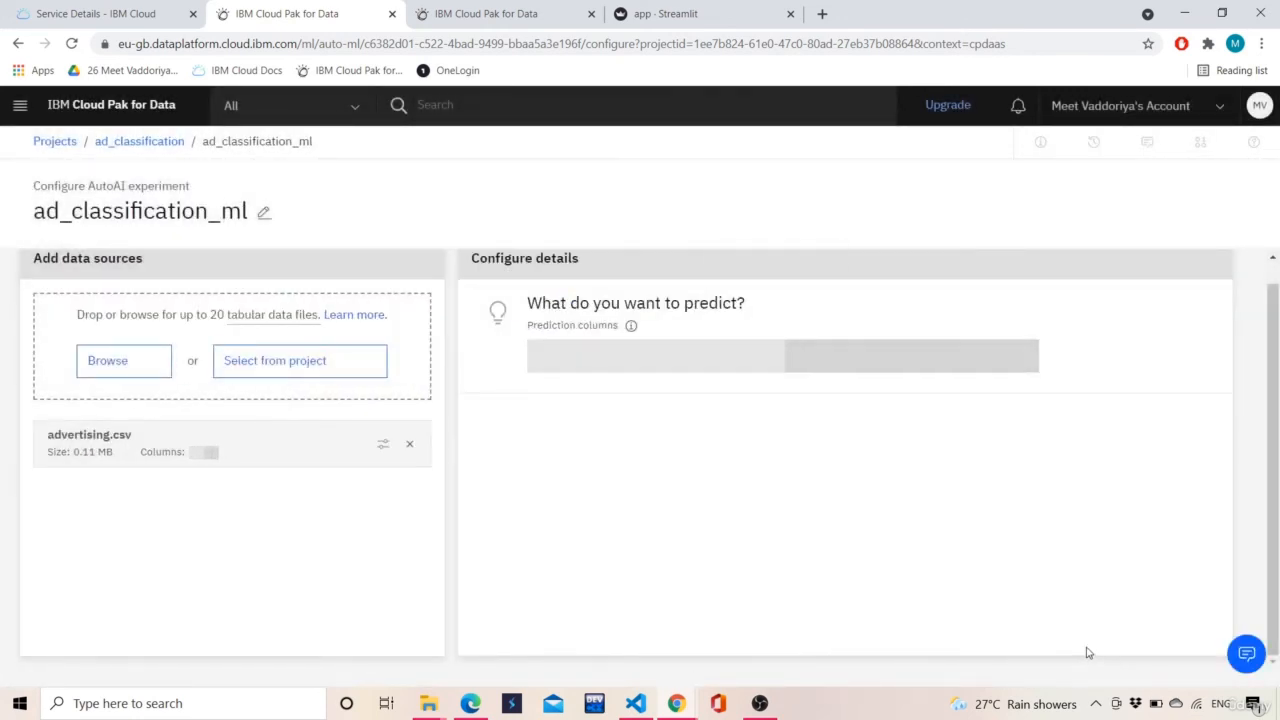
Step: Choose Clicked on Ad as the prediction column of the experiment
{"action": "right_click", "coordinate": [838, 402]}
{"action": "left_click", "coordinate": [741, 213]}
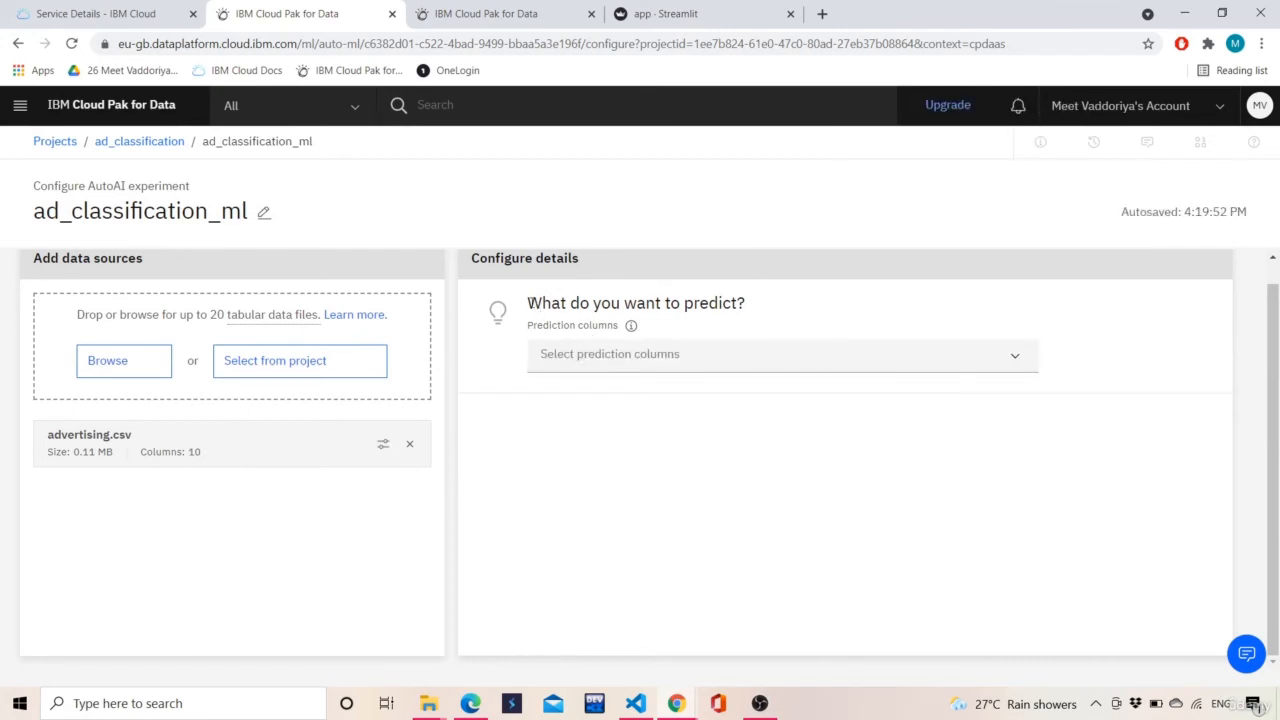
{"action": "left_click_drag", "start_coordinate": [540, 303], "coordinate": [815, 316]}
{"action": "left_click", "coordinate": [800, 353]}
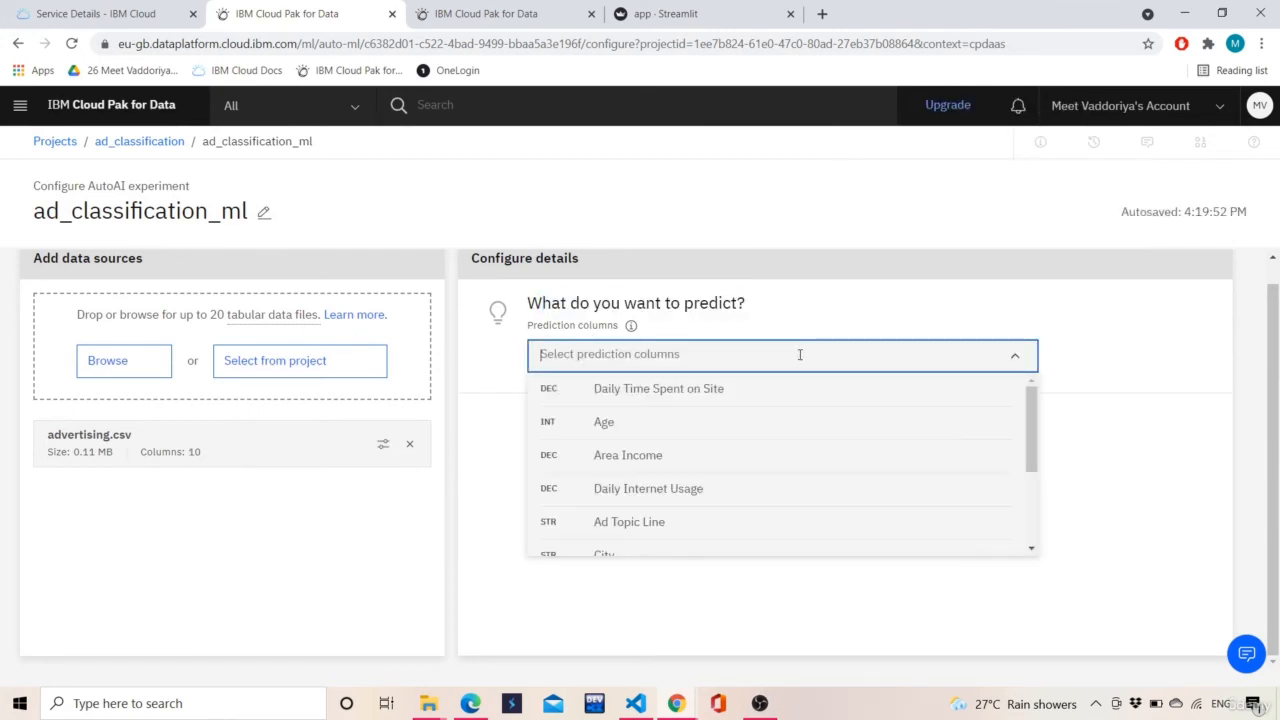
{"action": "scroll", "coordinate": [723, 471], "scroll_direction": "down", "scroll_amount": 3}
{"action": "left_click", "coordinate": [698, 540]}
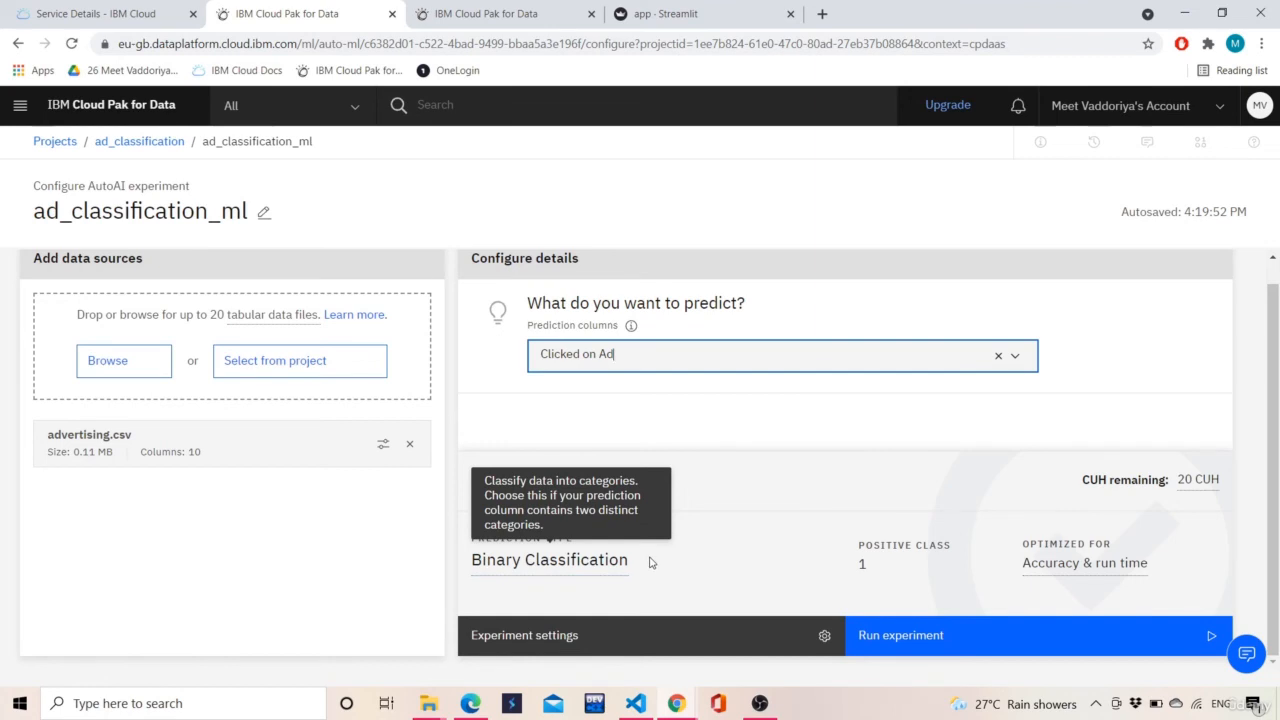
Step: Open the experiment settings and review the prediction type, positive class, optimized metric and optimized algorithm selection options
{"action": "left_click", "coordinate": [824, 638]}
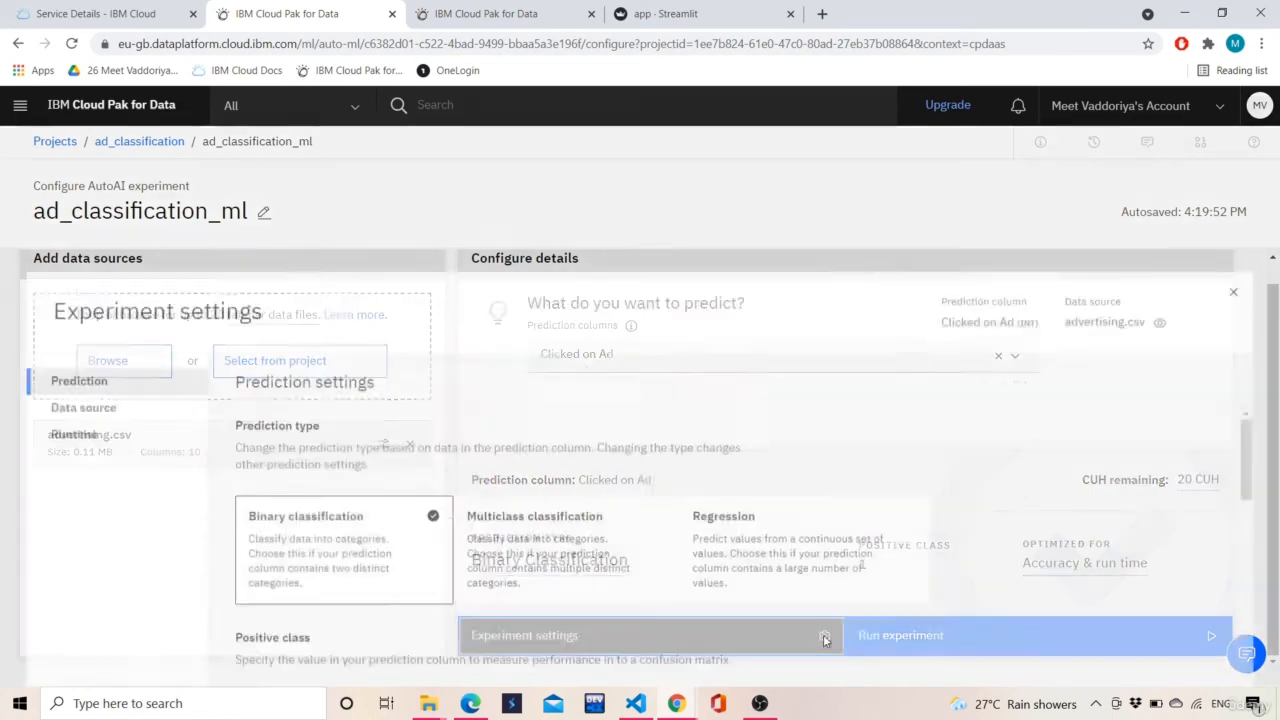
{"action": "scroll", "coordinate": [349, 406], "scroll_direction": "down", "scroll_amount": 3}
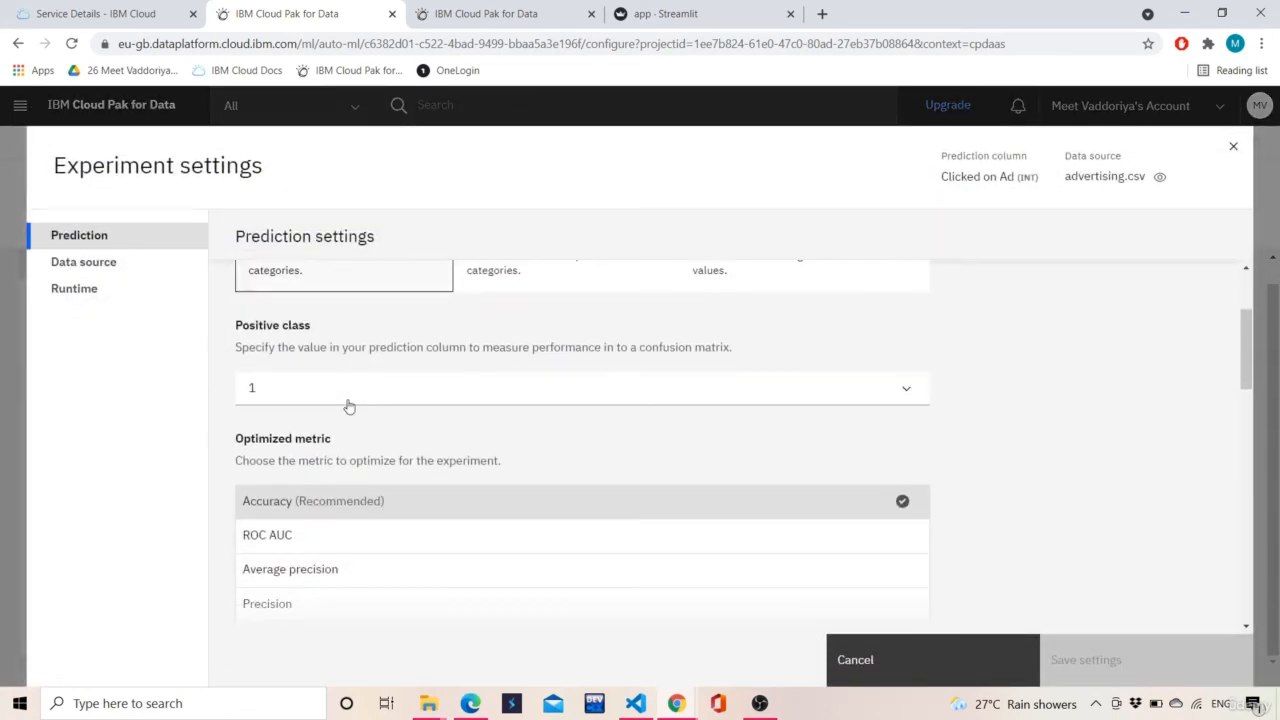
{"action": "scroll", "coordinate": [374, 389], "scroll_direction": "up", "scroll_amount": 1}
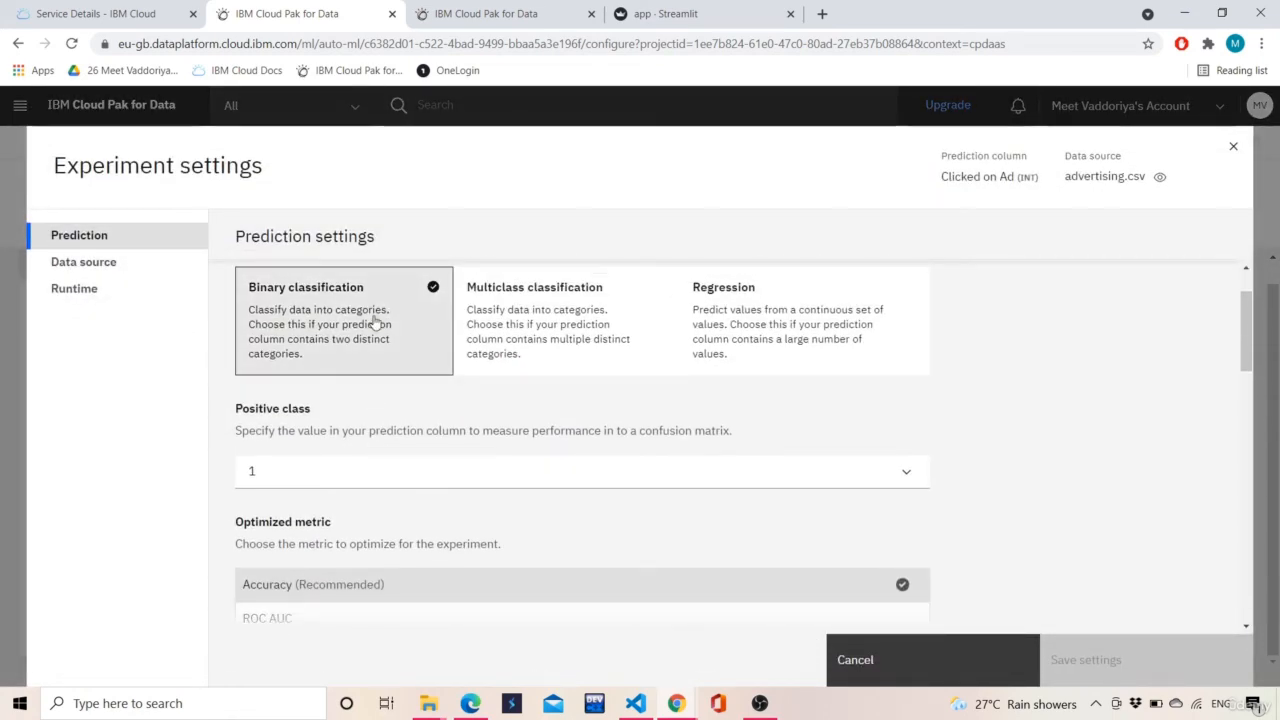
{"action": "scroll", "coordinate": [372, 323], "scroll_direction": "down", "scroll_amount": 2}
{"action": "scroll", "coordinate": [374, 322], "scroll_direction": "down", "scroll_amount": 1}
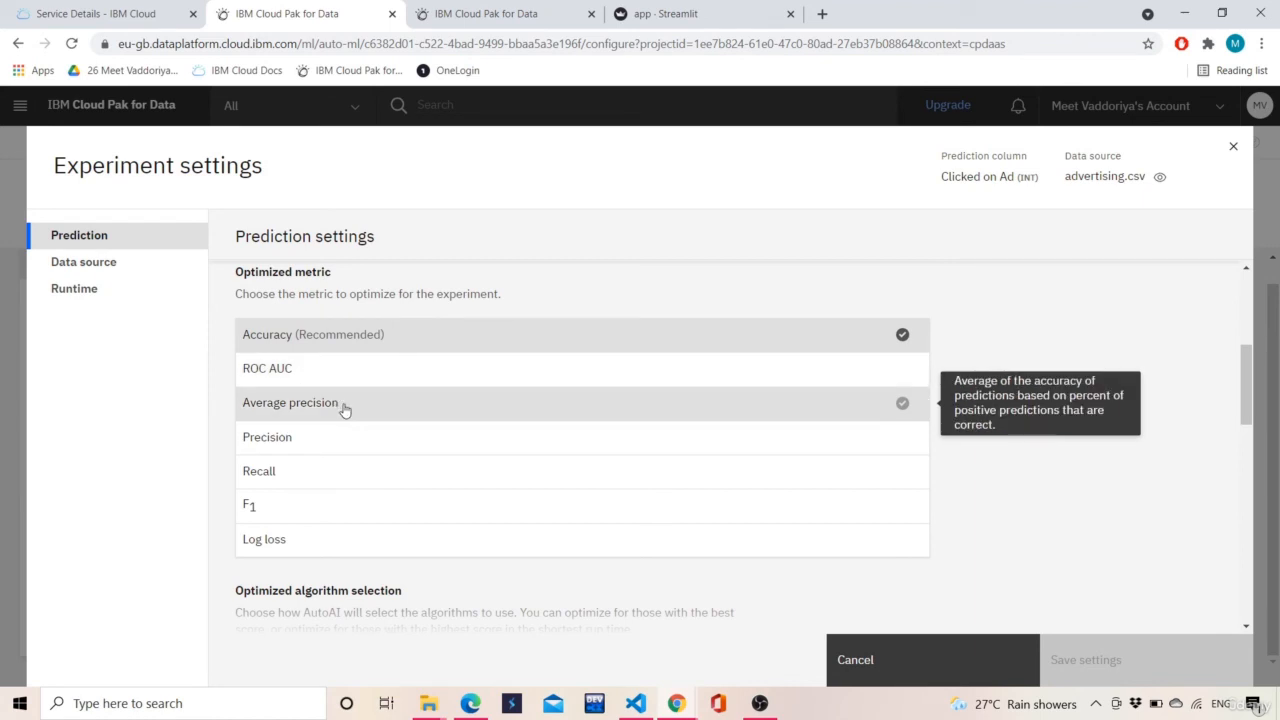
{"action": "scroll", "coordinate": [345, 432], "scroll_direction": "down", "scroll_amount": 1}
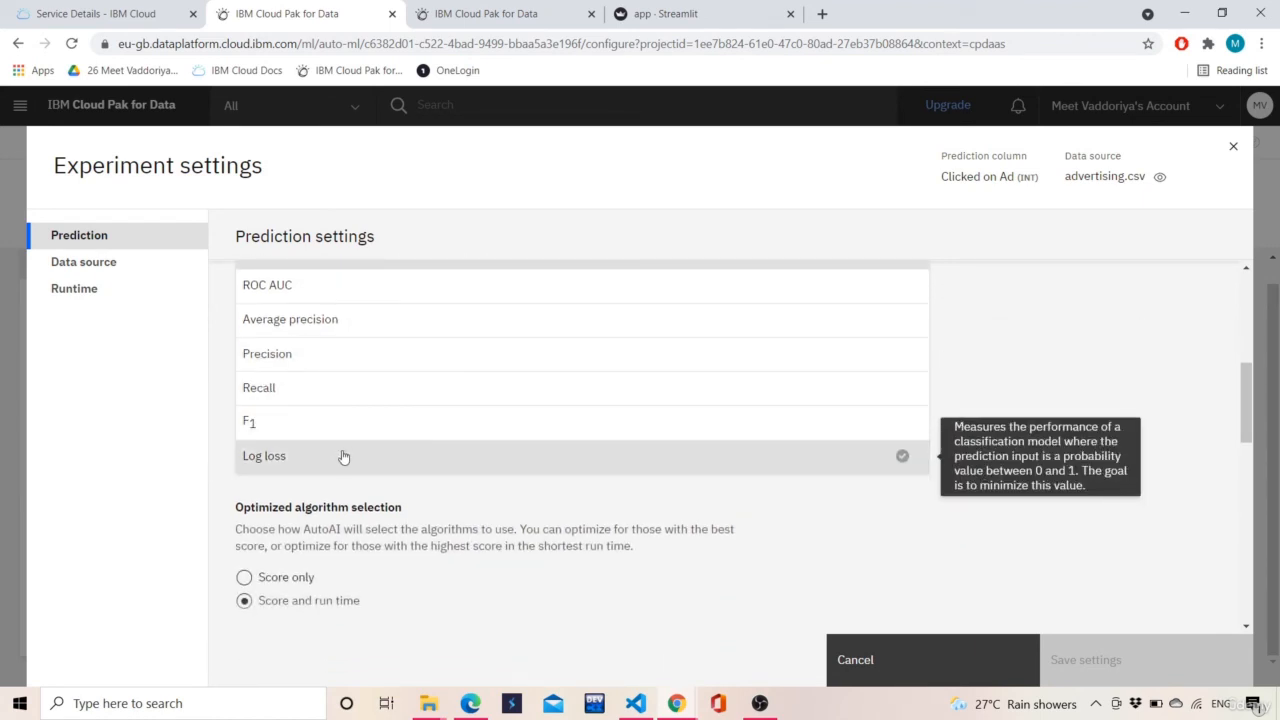
{"action": "scroll", "coordinate": [345, 452], "scroll_direction": "down", "scroll_amount": 1}
{"action": "scroll", "coordinate": [355, 440], "scroll_direction": "down", "scroll_amount": 2}
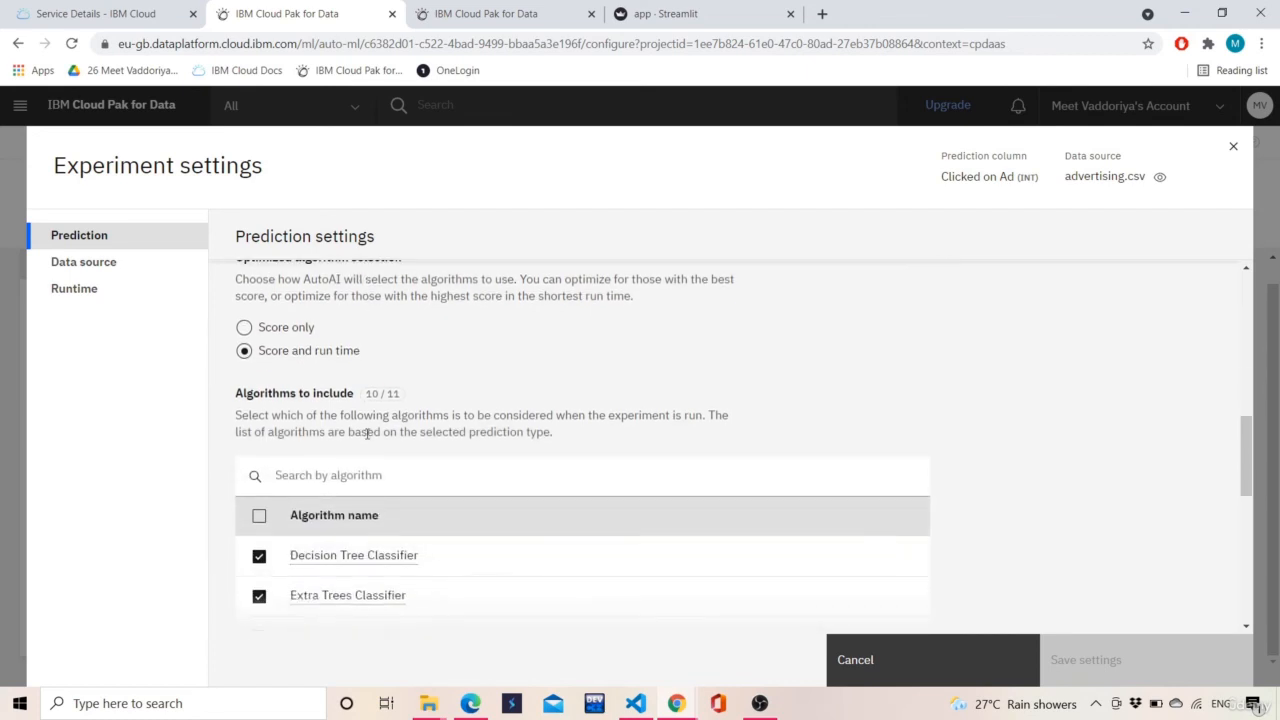
{"action": "scroll", "coordinate": [369, 371], "scroll_direction": "up", "scroll_amount": 2}
{"action": "scroll", "coordinate": [369, 371], "scroll_direction": "down", "scroll_amount": 1}
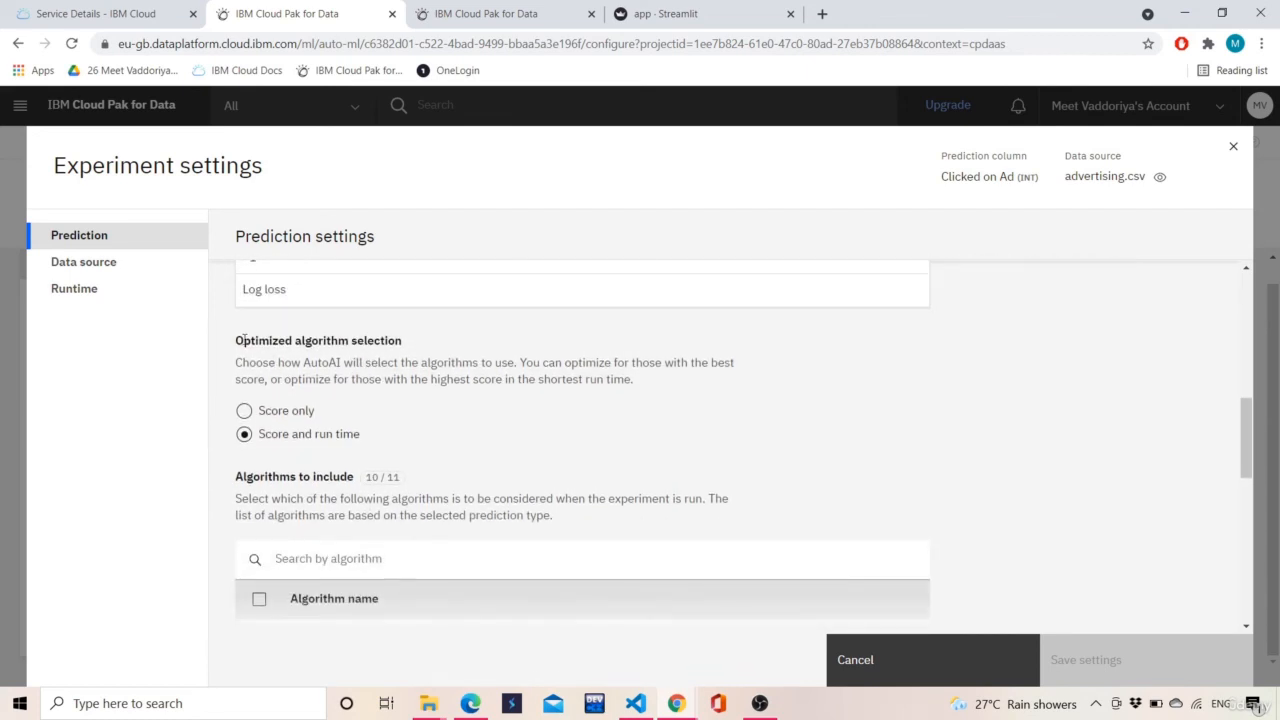
{"action": "scroll", "coordinate": [312, 378], "scroll_direction": "down", "scroll_amount": 1}
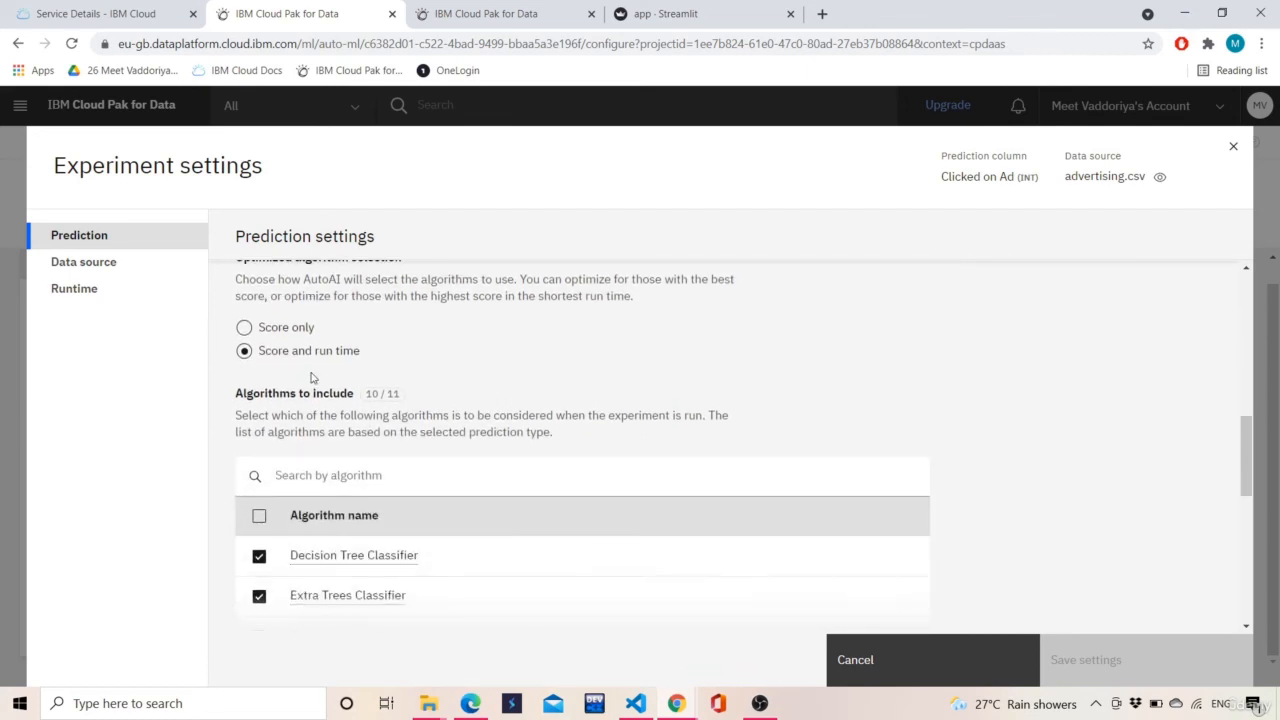
{"action": "scroll", "coordinate": [275, 343], "scroll_direction": "up", "scroll_amount": 1}
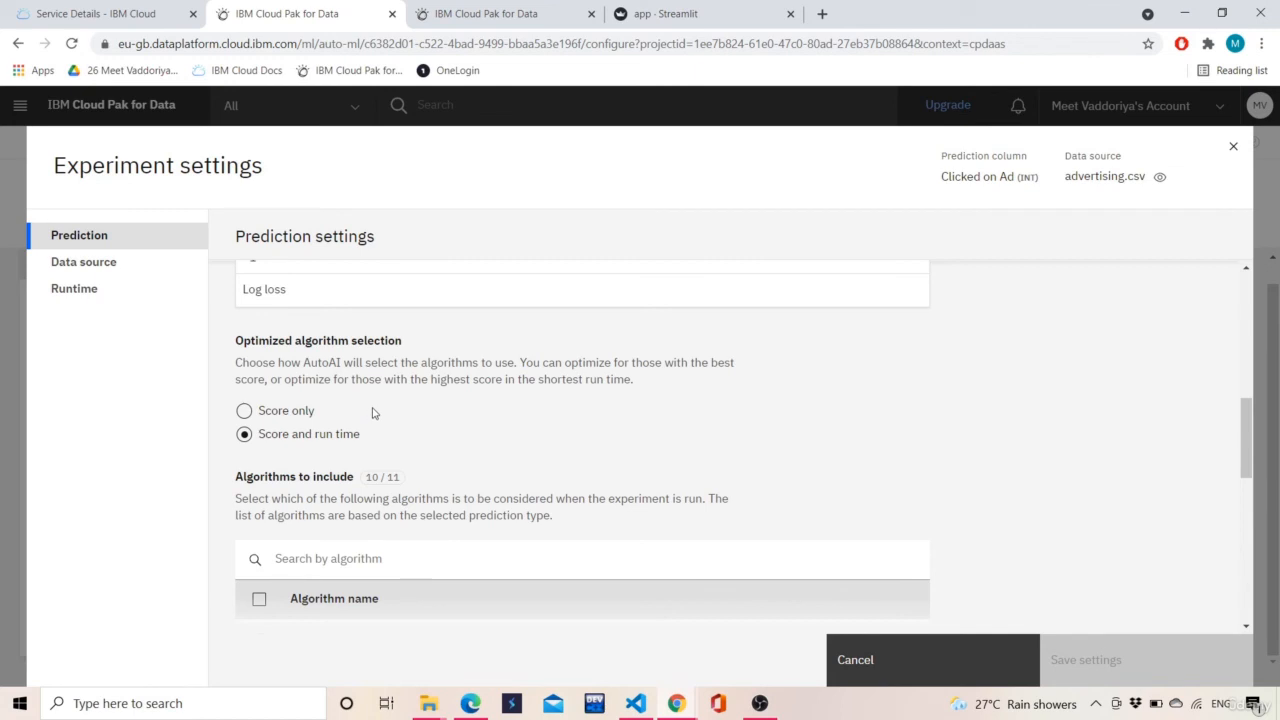
{"action": "scroll", "coordinate": [270, 396], "scroll_direction": "down", "scroll_amount": 1}
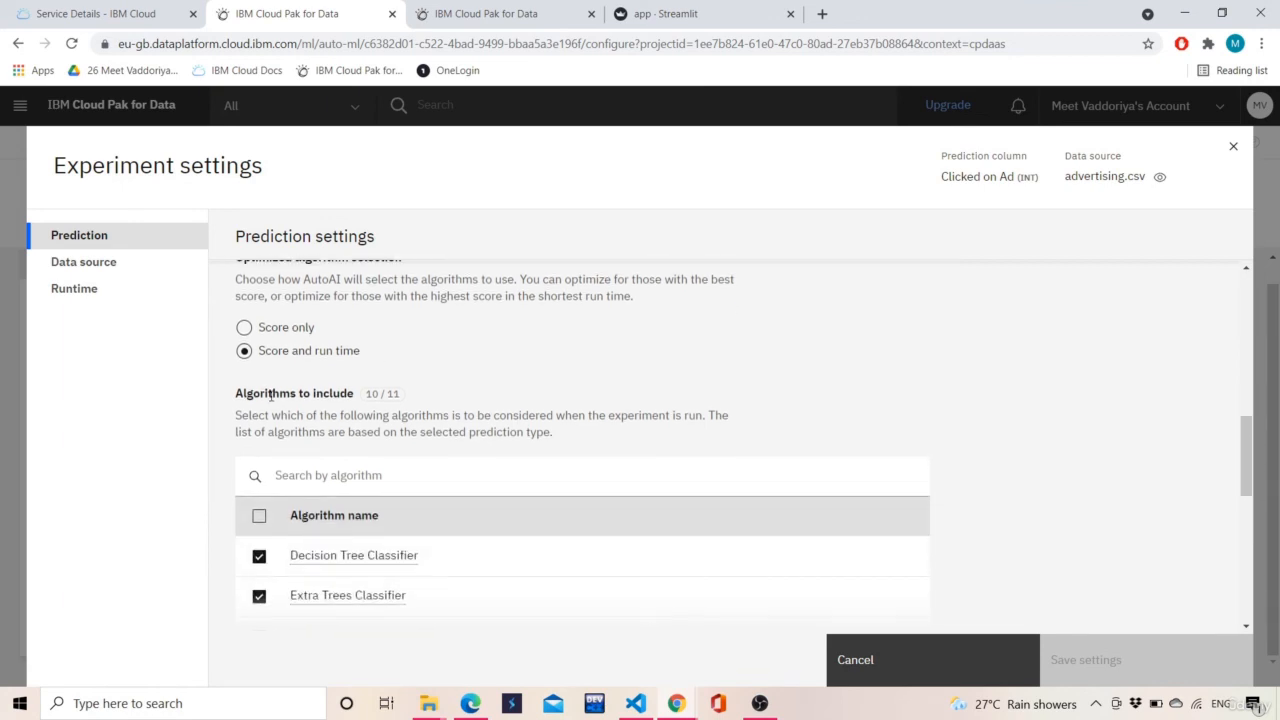
Step: Review the list of algorithms to include, their descriptions, and the number of top algorithms to use in the prediction settings
{"action": "scroll", "coordinate": [314, 406], "scroll_direction": "down", "scroll_amount": 3}
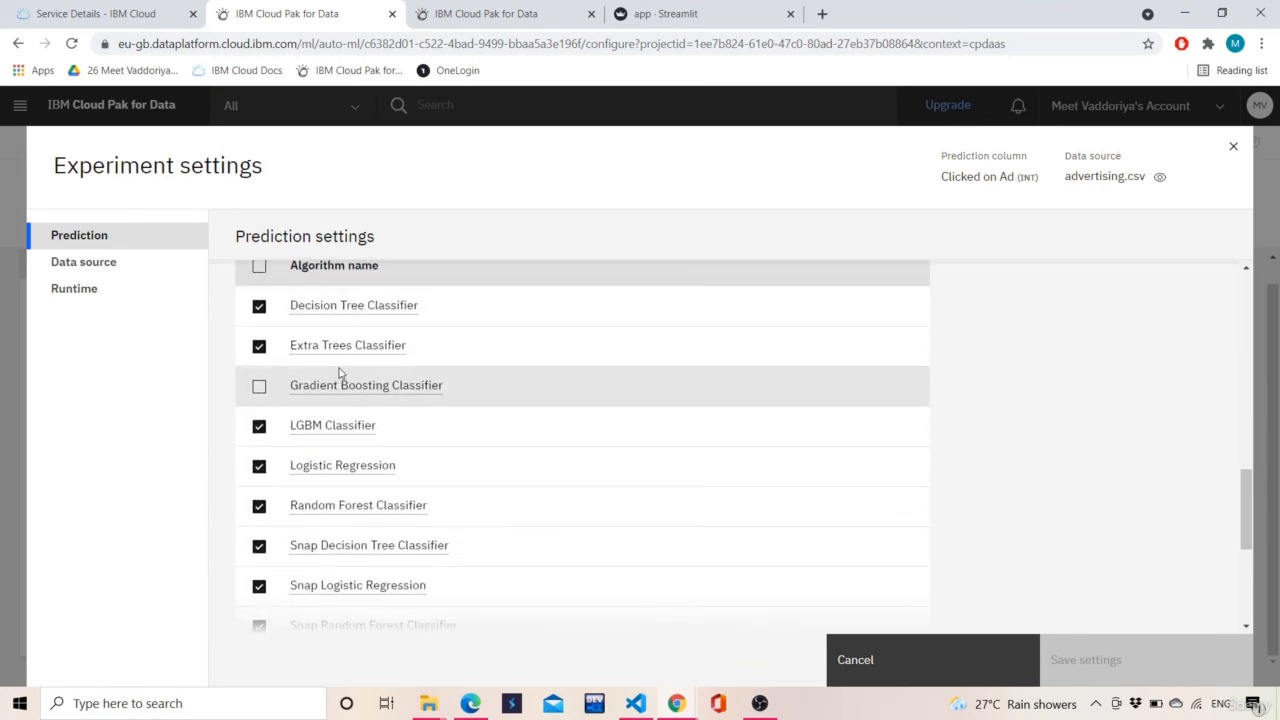
{"action": "scroll", "coordinate": [369, 340], "scroll_direction": "up", "scroll_amount": 1}
{"action": "scroll", "coordinate": [371, 369], "scroll_direction": "down", "scroll_amount": 1}
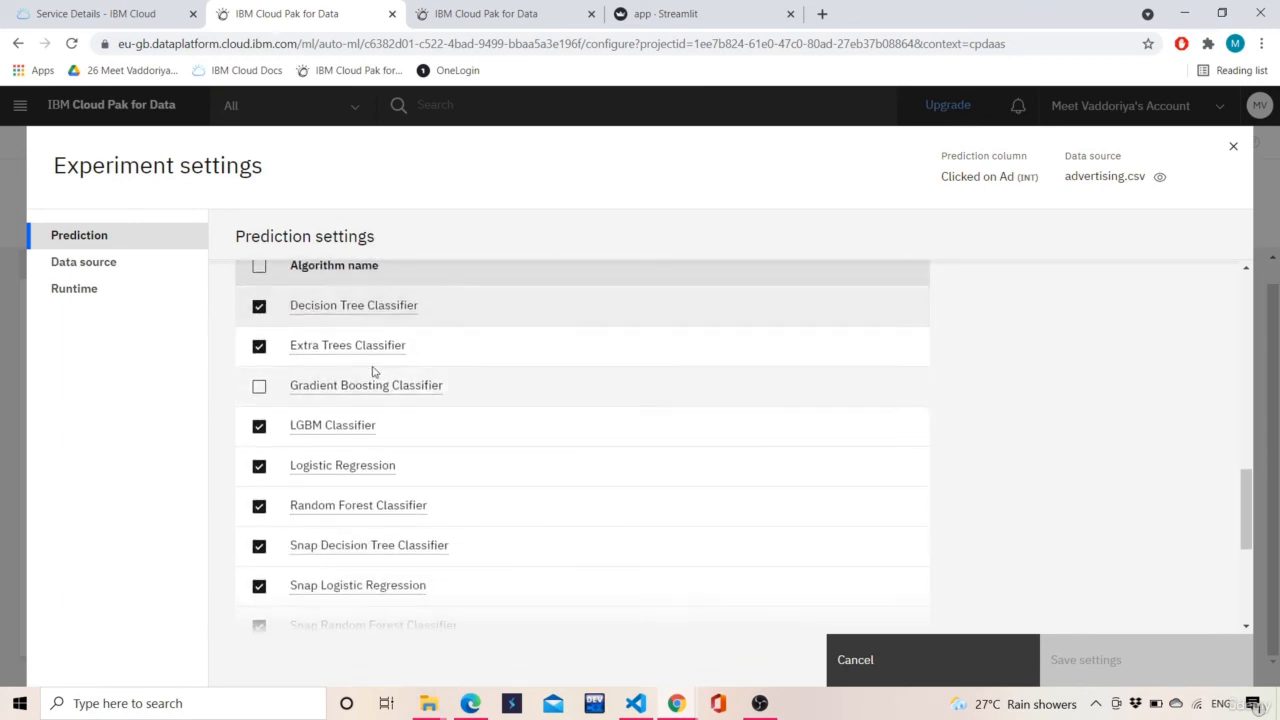
{"action": "mouse_move", "coordinate": [343, 325]}
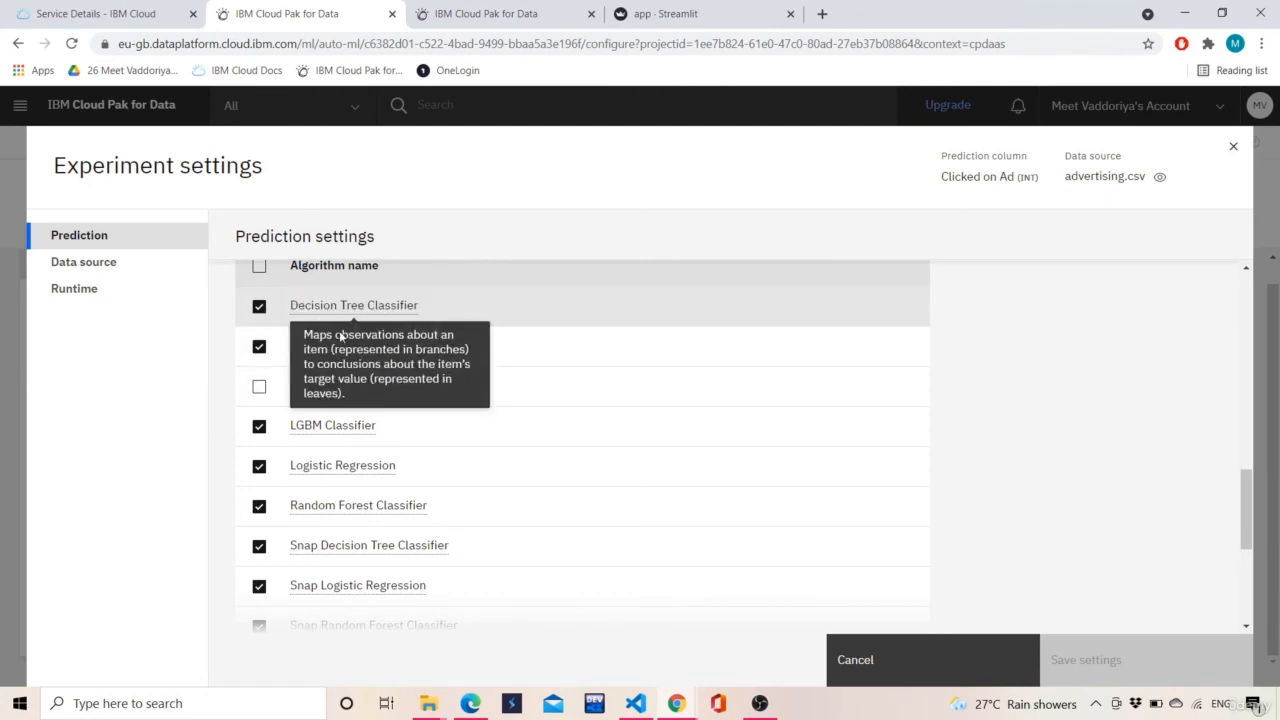
{"action": "scroll", "coordinate": [438, 368], "scroll_direction": "down", "scroll_amount": 1}
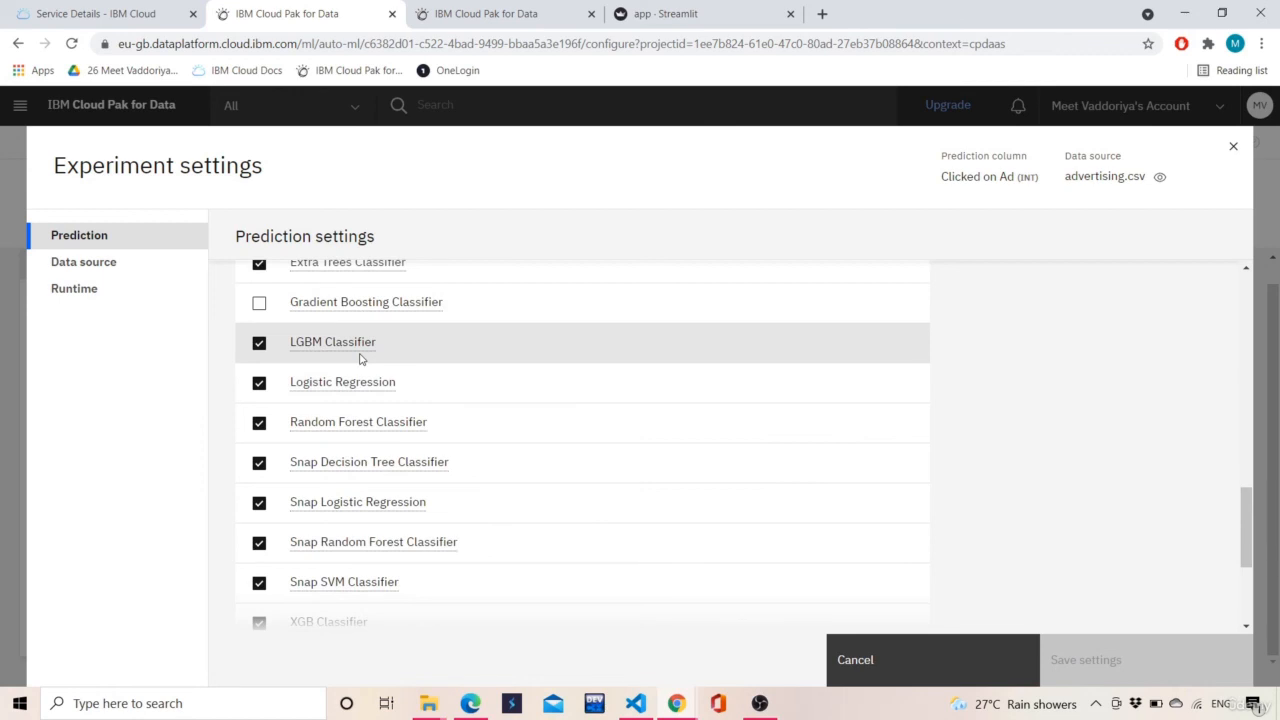
{"action": "scroll", "coordinate": [361, 359], "scroll_direction": "down", "scroll_amount": 2}
{"action": "scroll", "coordinate": [357, 356], "scroll_direction": "down", "scroll_amount": 1}
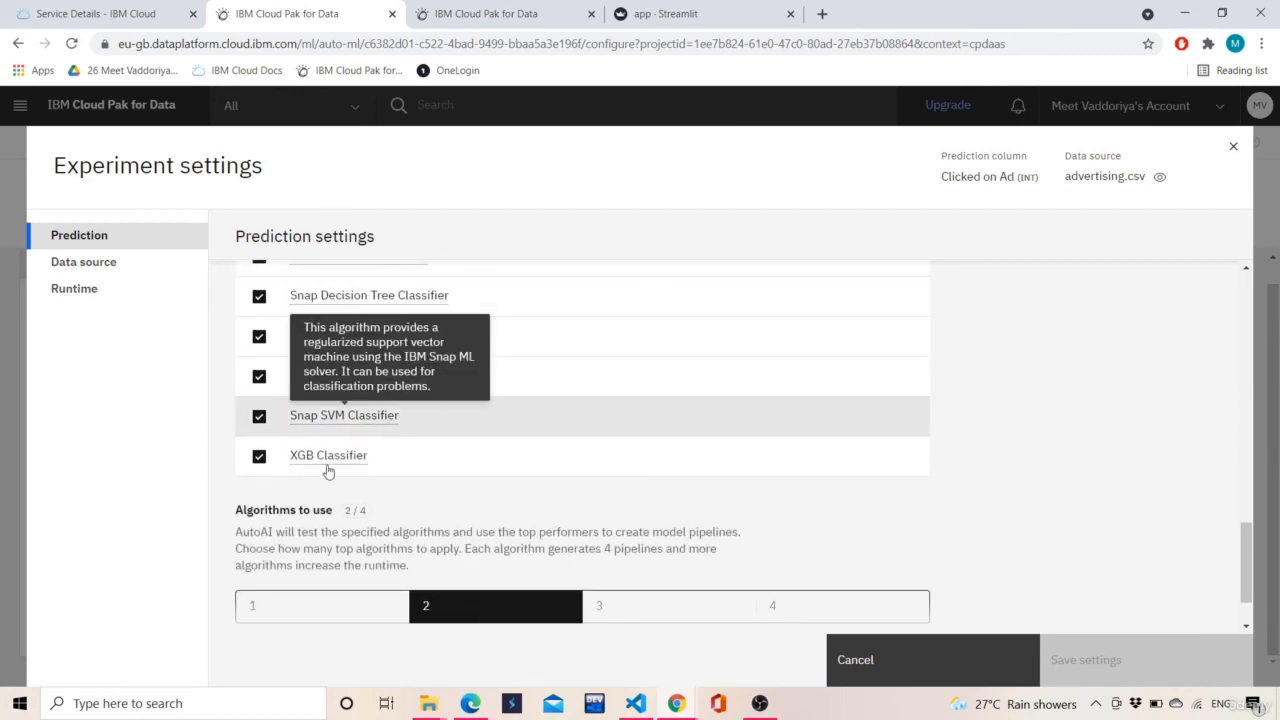
{"action": "scroll", "coordinate": [300, 468], "scroll_direction": "down", "scroll_amount": 1}
{"action": "scroll", "coordinate": [296, 472], "scroll_direction": "down", "scroll_amount": 1}
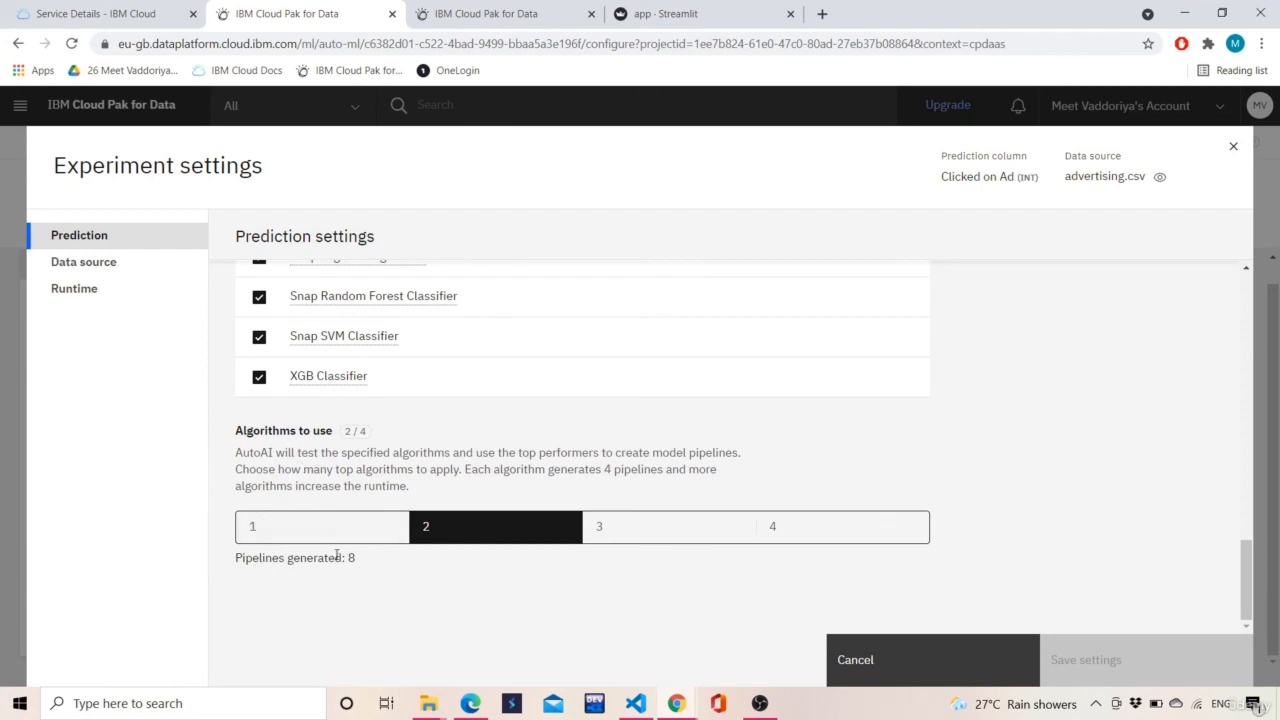
{"action": "scroll", "coordinate": [336, 557], "scroll_direction": "up", "scroll_amount": 10}
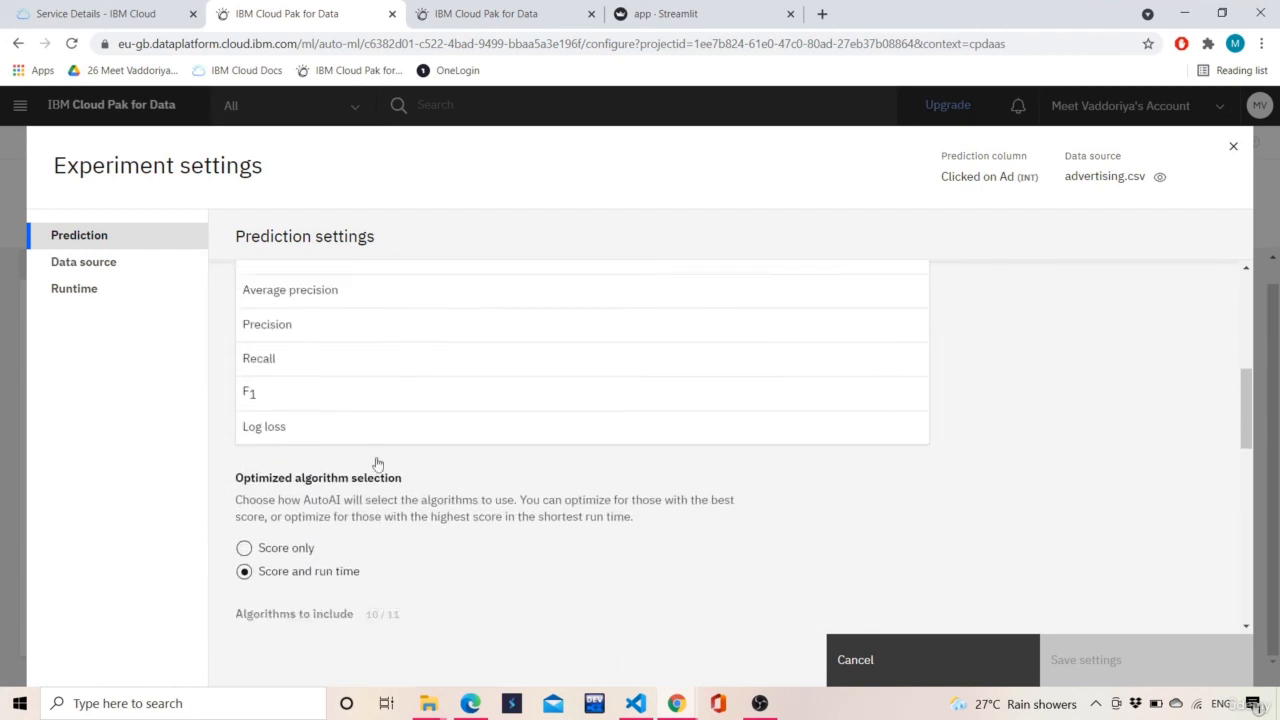
{"action": "scroll", "coordinate": [377, 464], "scroll_direction": "up", "scroll_amount": 5}
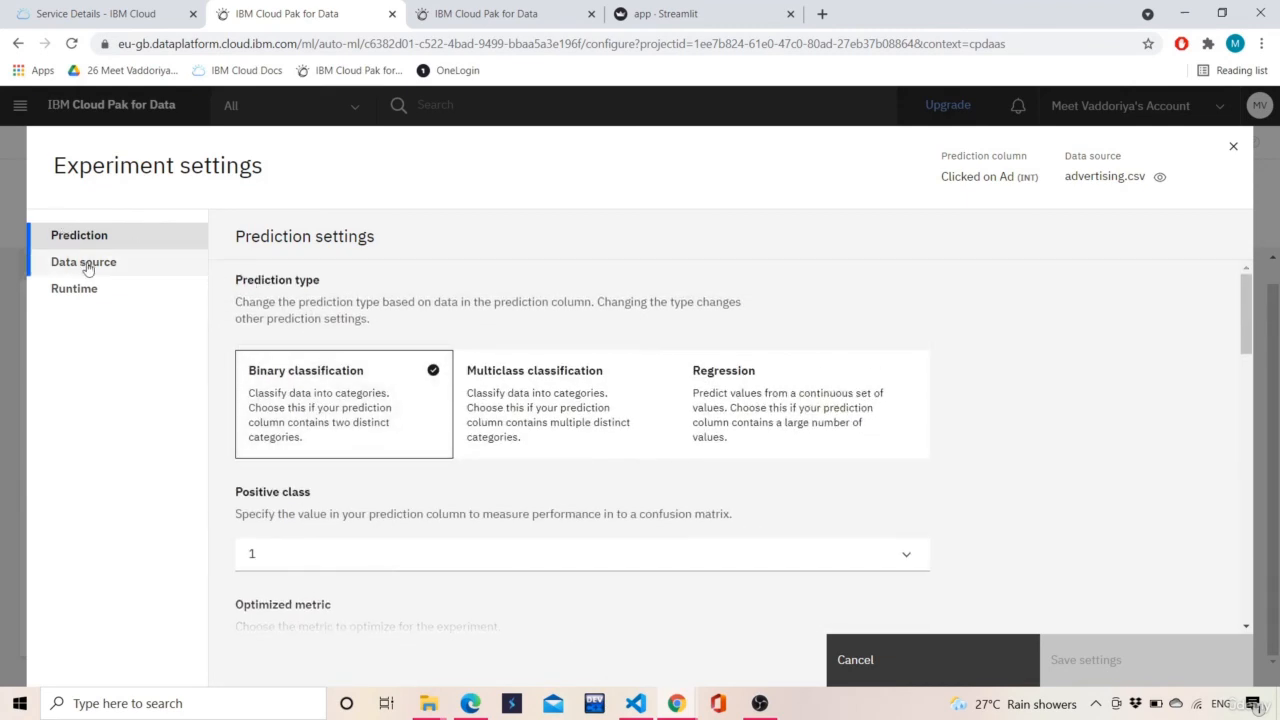
Step: Open the data source settings and review the options for dropping duplicate rows and subsampling rows
{"action": "left_click", "coordinate": [86, 264]}
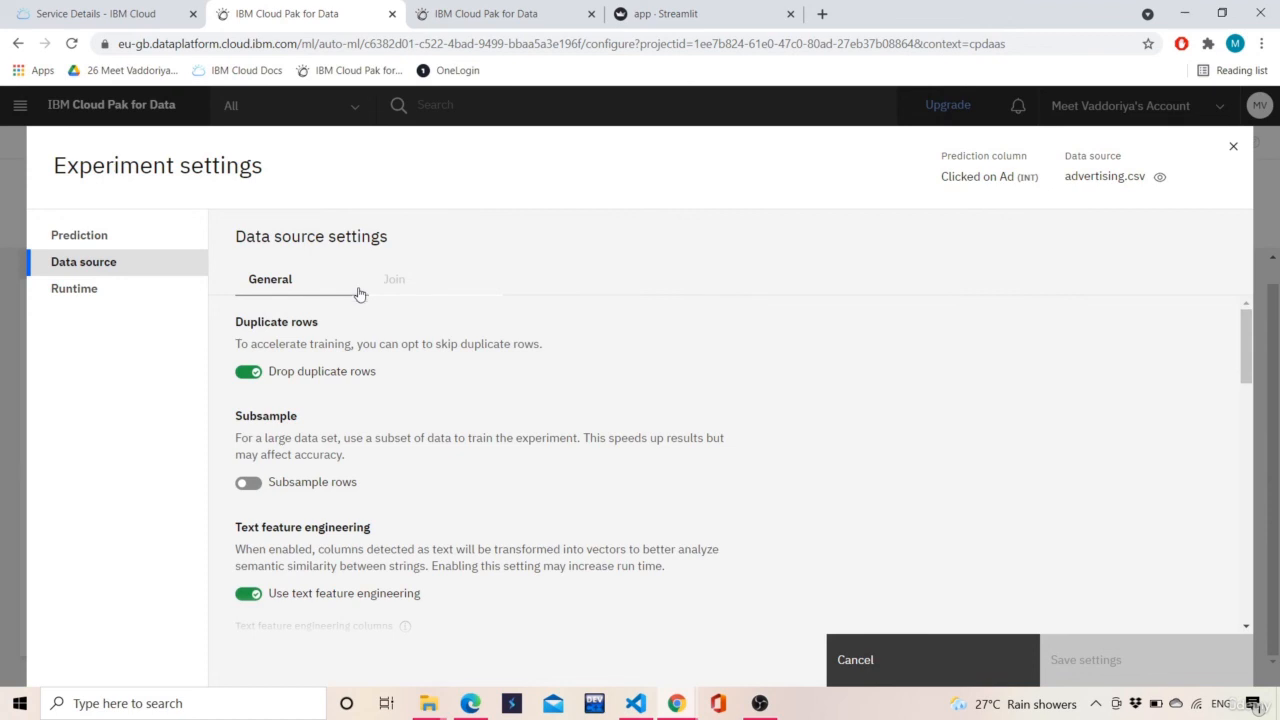
{"action": "left_click_drag", "start_coordinate": [244, 343], "coordinate": [529, 345]}
{"action": "left_click", "coordinate": [521, 380]}
{"action": "scroll", "coordinate": [282, 415], "scroll_direction": "down", "scroll_amount": 2}
{"action": "scroll", "coordinate": [275, 320], "scroll_direction": "up", "scroll_amount": 1}
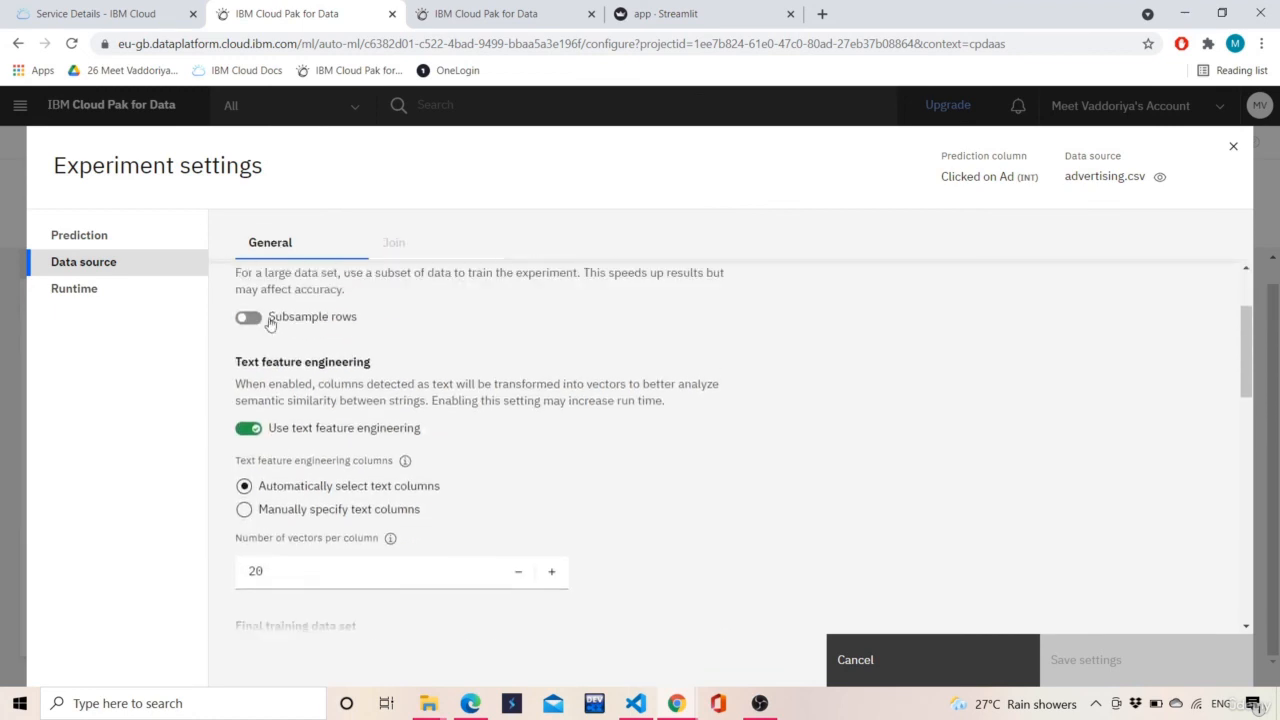
{"action": "left_click_drag", "start_coordinate": [366, 320], "coordinate": [734, 323]}
{"action": "left_click", "coordinate": [437, 345]}
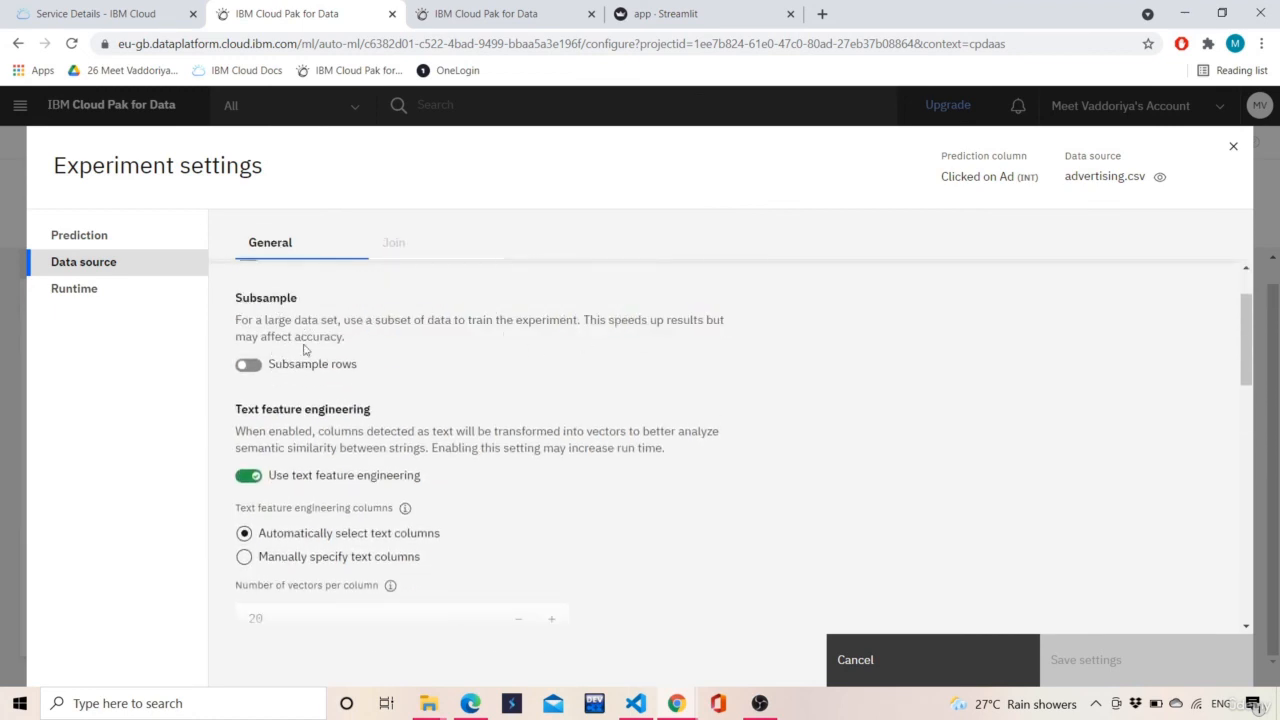
{"action": "scroll", "coordinate": [450, 348], "scroll_direction": "down", "scroll_amount": 2}
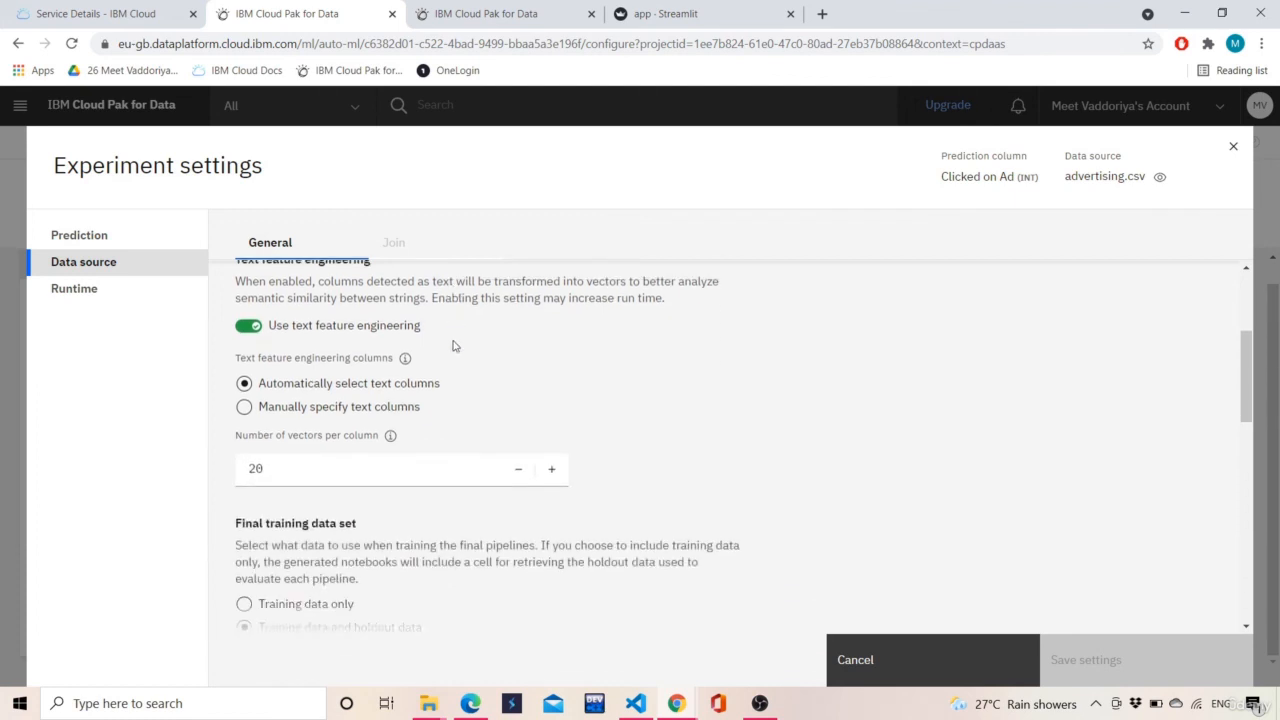
{"action": "scroll", "coordinate": [314, 334], "scroll_direction": "up", "scroll_amount": 2}
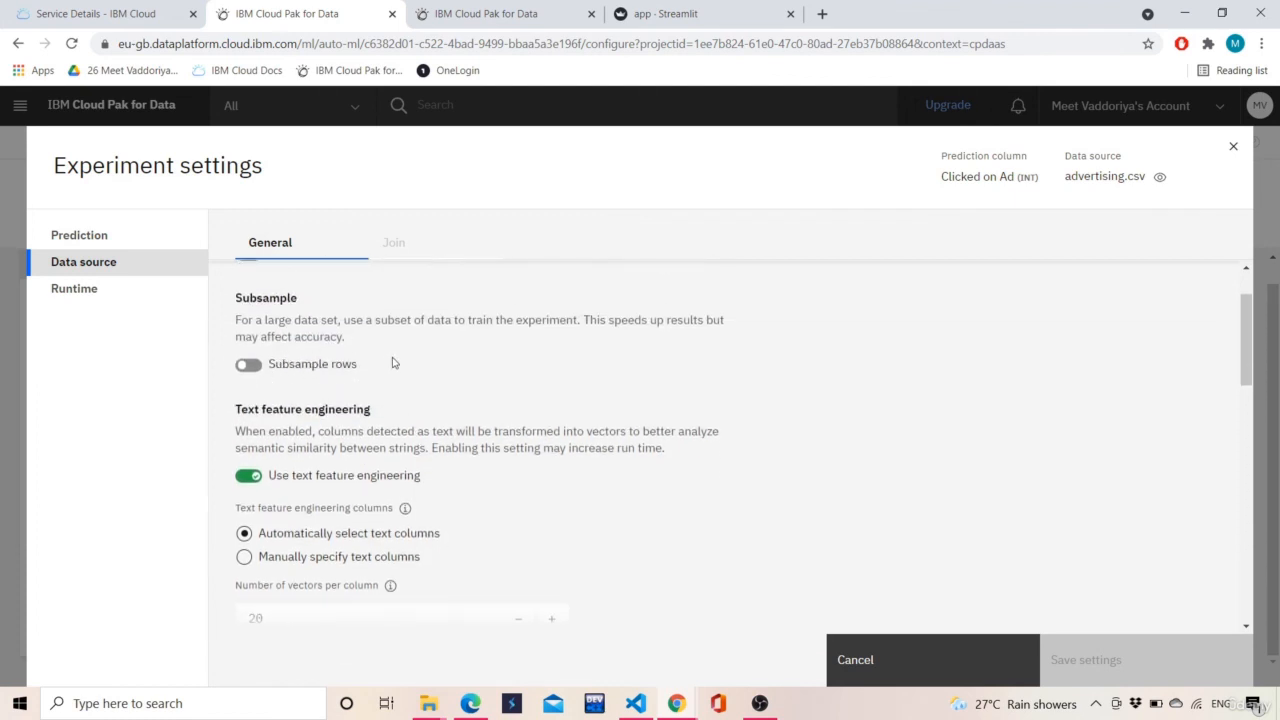
Step: Review the text feature engineering options, including the text column selection and the number of vectors per column
{"action": "scroll", "coordinate": [419, 352], "scroll_direction": "down", "scroll_amount": 1}
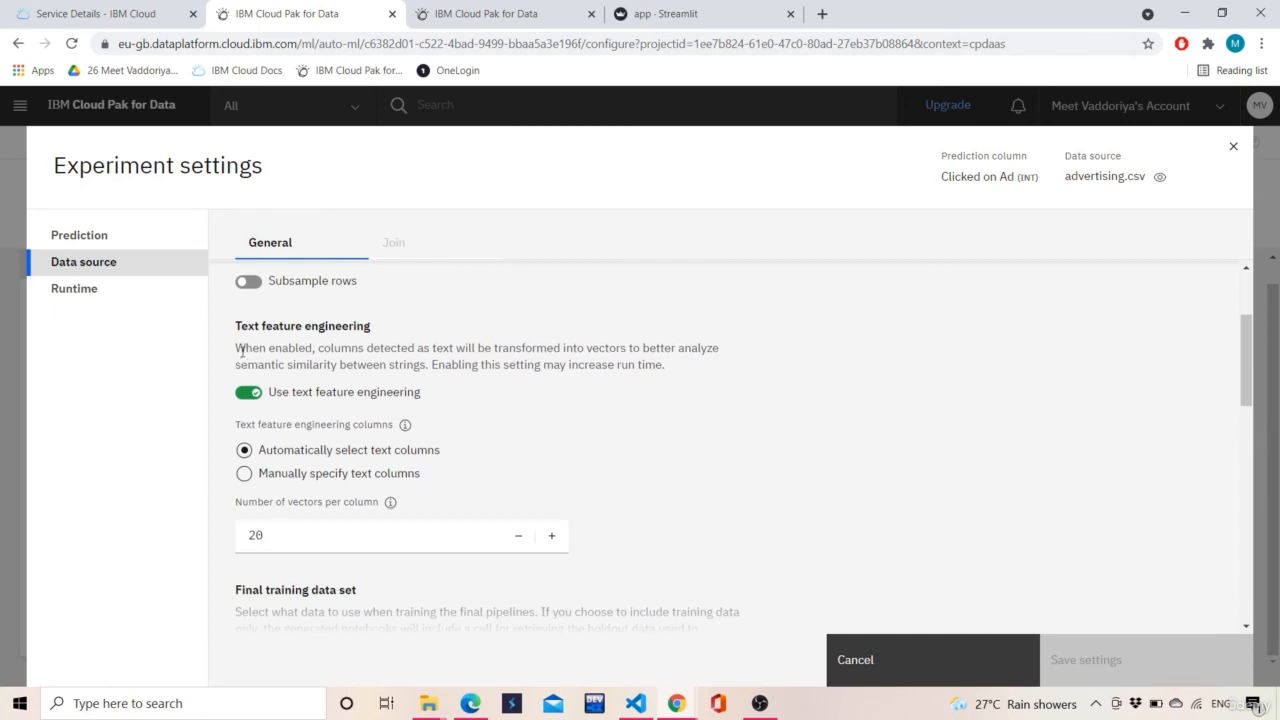
{"action": "triple_click", "coordinate": [254, 323]}
{"action": "left_click", "coordinate": [411, 327]}
{"action": "scroll", "coordinate": [411, 327], "scroll_direction": "down", "scroll_amount": 1}
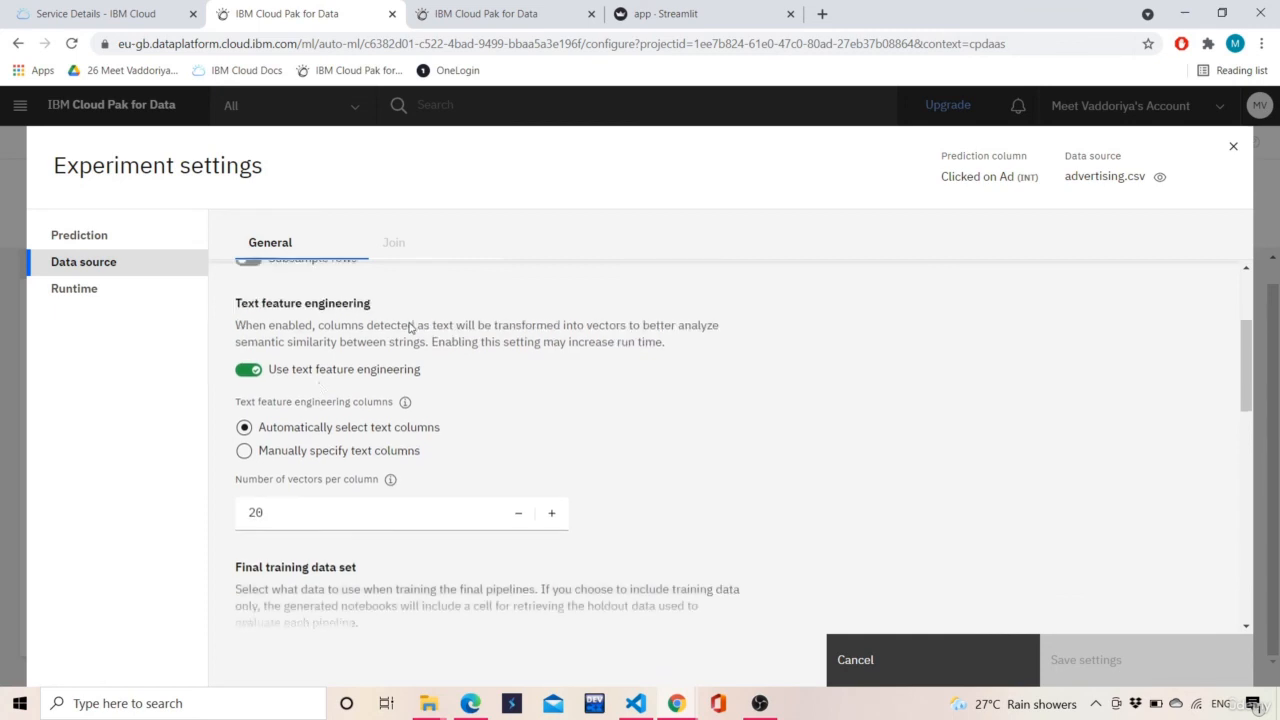
{"action": "scroll", "coordinate": [354, 319], "scroll_direction": "down", "scroll_amount": 1}
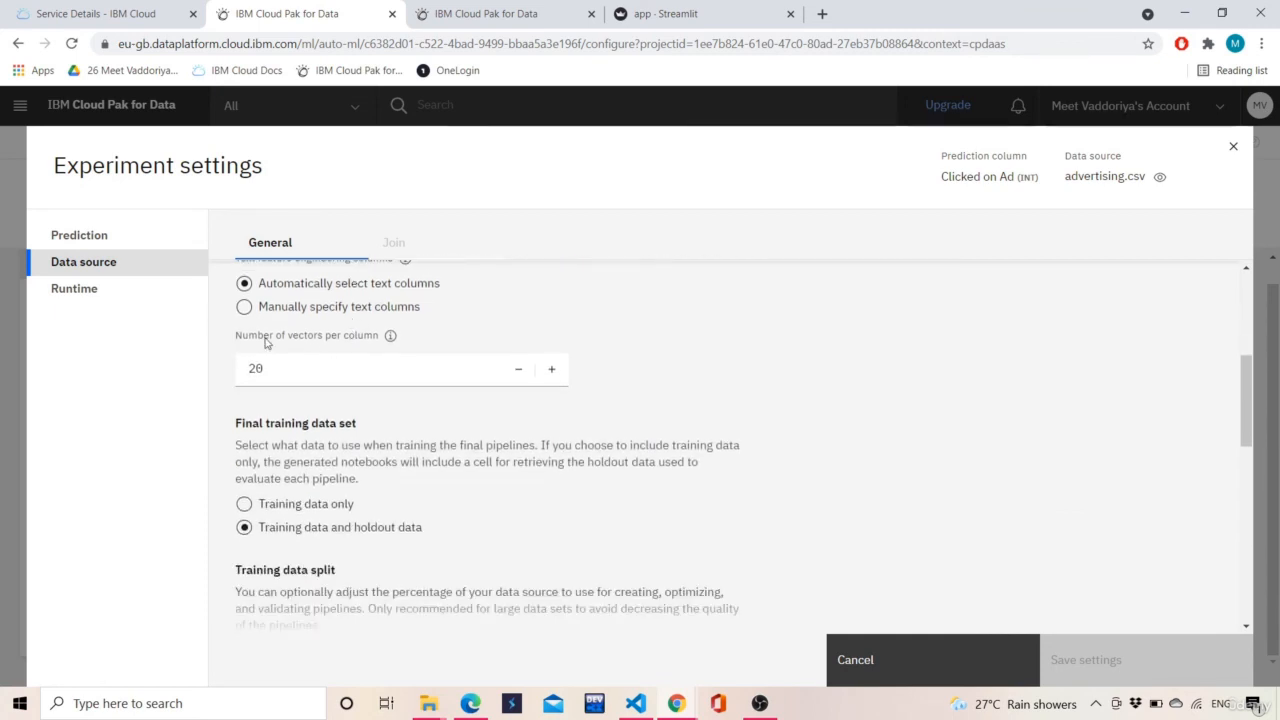
{"action": "left_click_drag", "start_coordinate": [328, 337], "coordinate": [399, 329]}
{"action": "left_click", "coordinate": [440, 328]}
Step: Review the final training data set choice, the training data split with its folds, and the feature columns to include
{"action": "scroll", "coordinate": [346, 340], "scroll_direction": "down", "scroll_amount": 1}
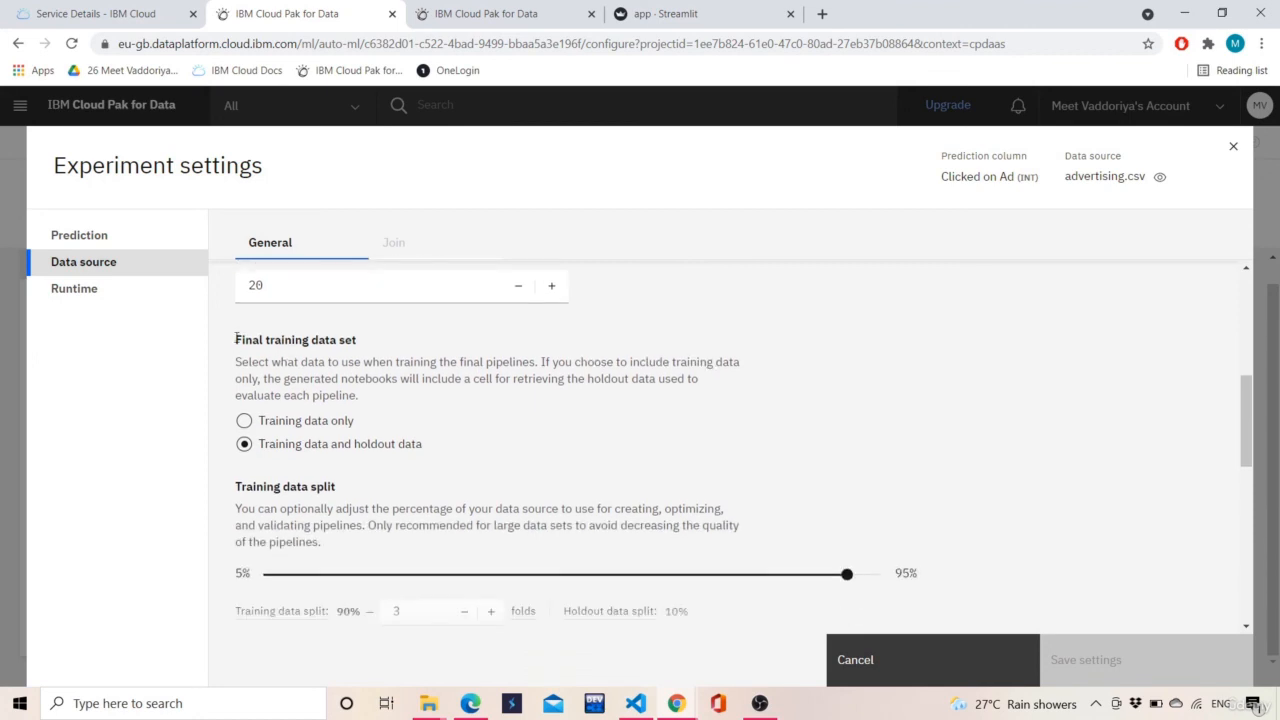
{"action": "left_click_drag", "start_coordinate": [236, 340], "coordinate": [371, 337]}
{"action": "left_click", "coordinate": [385, 352]}
{"action": "scroll", "coordinate": [329, 362], "scroll_direction": "down", "scroll_amount": 2}
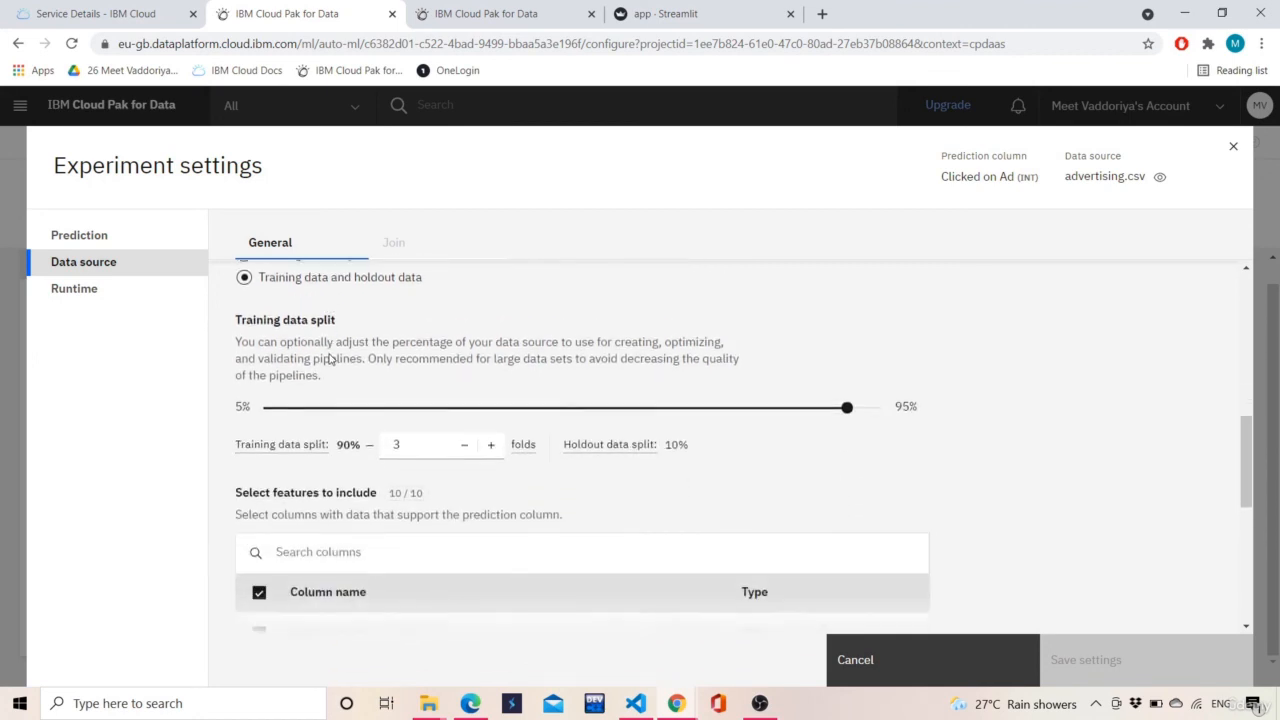
{"action": "scroll", "coordinate": [329, 358], "scroll_direction": "down", "scroll_amount": 1}
{"action": "scroll", "coordinate": [355, 352], "scroll_direction": "up", "scroll_amount": 1}
{"action": "scroll", "coordinate": [651, 400], "scroll_direction": "down", "scroll_amount": 5}
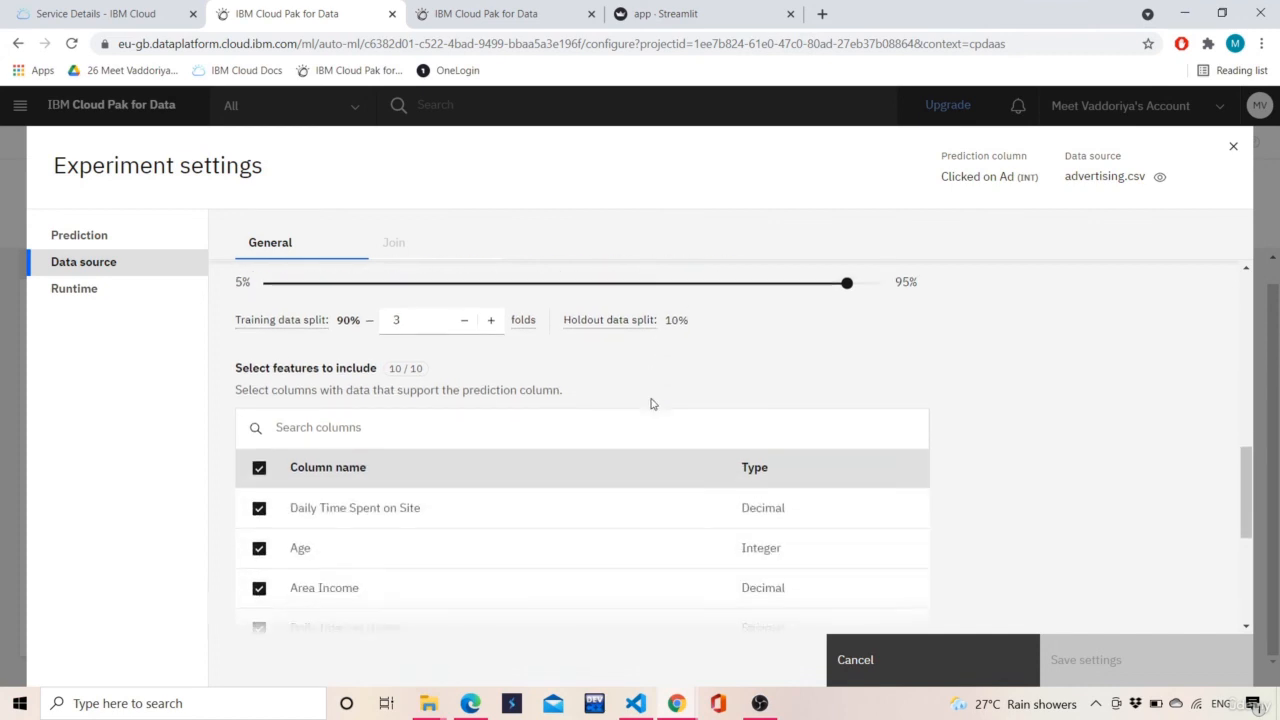
{"action": "scroll", "coordinate": [360, 400], "scroll_direction": "up", "scroll_amount": 10}
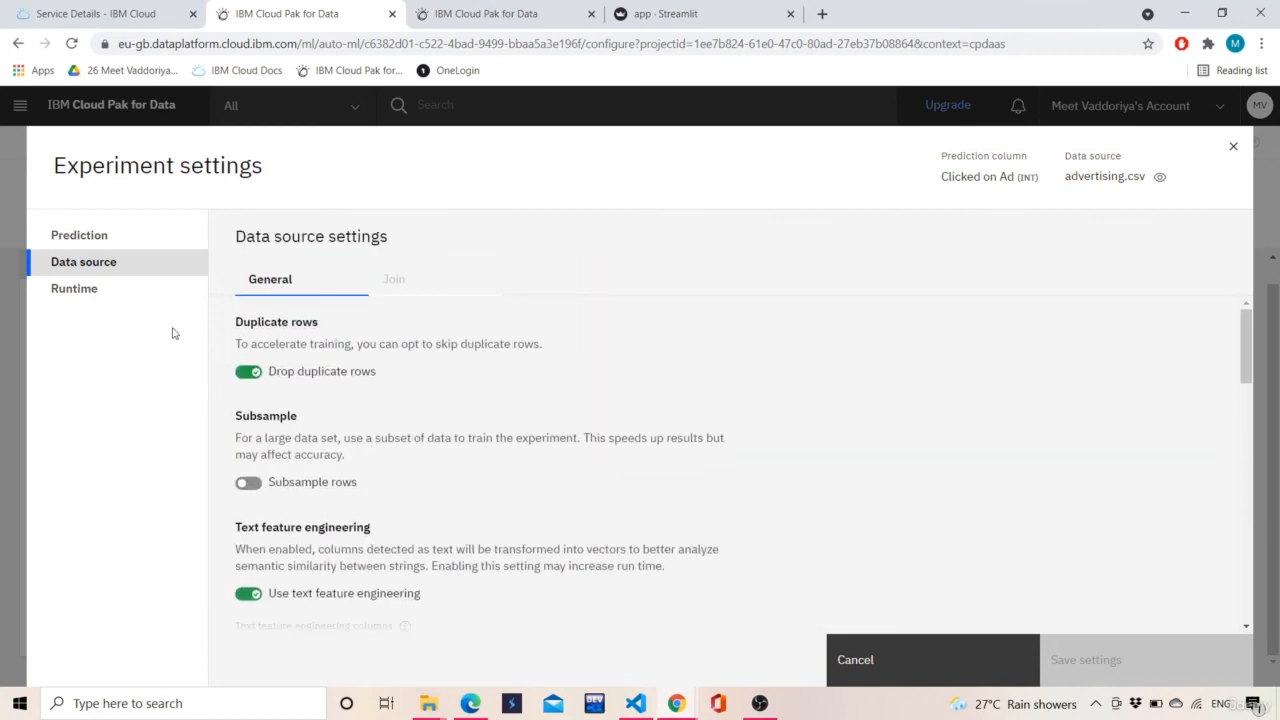
Step: Review the runtime settings for iterations, Machine Learning service and environment definition, and leave the experiment settings without saving
{"action": "left_click", "coordinate": [109, 290]}
{"action": "scroll", "coordinate": [518, 392], "scroll_direction": "down", "scroll_amount": 2}
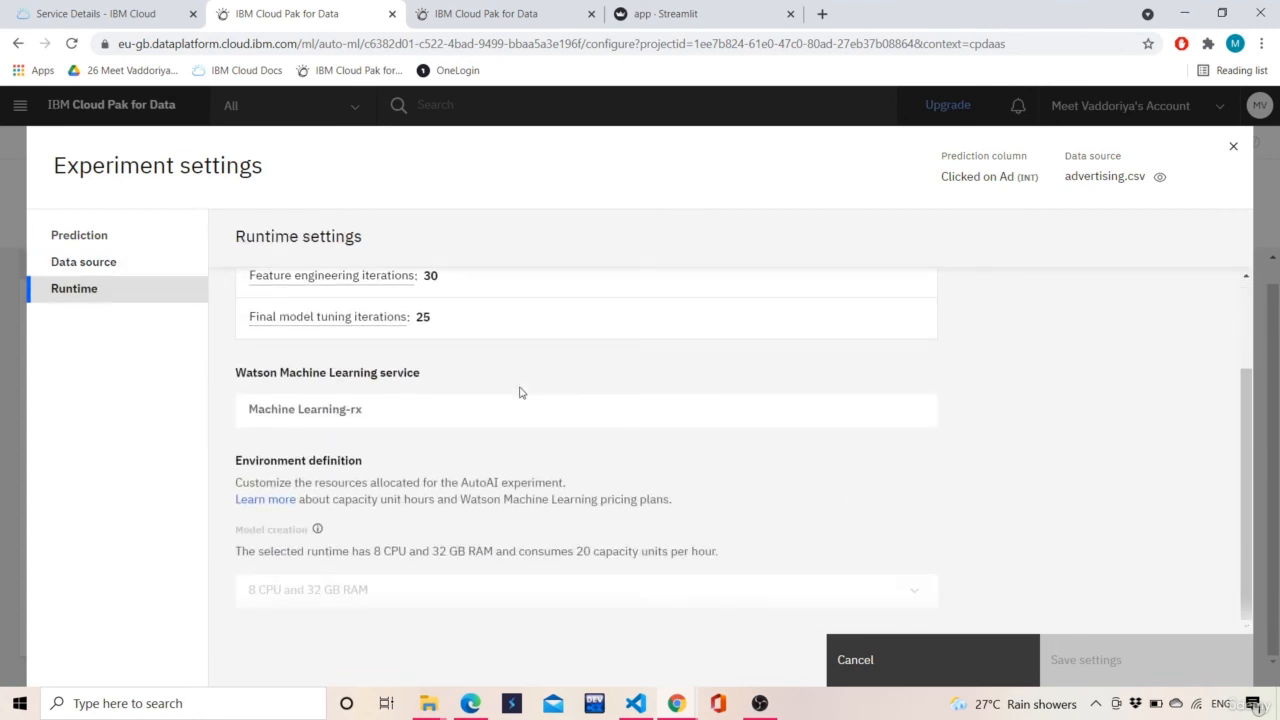
{"action": "scroll", "coordinate": [519, 392], "scroll_direction": "up", "scroll_amount": 2}
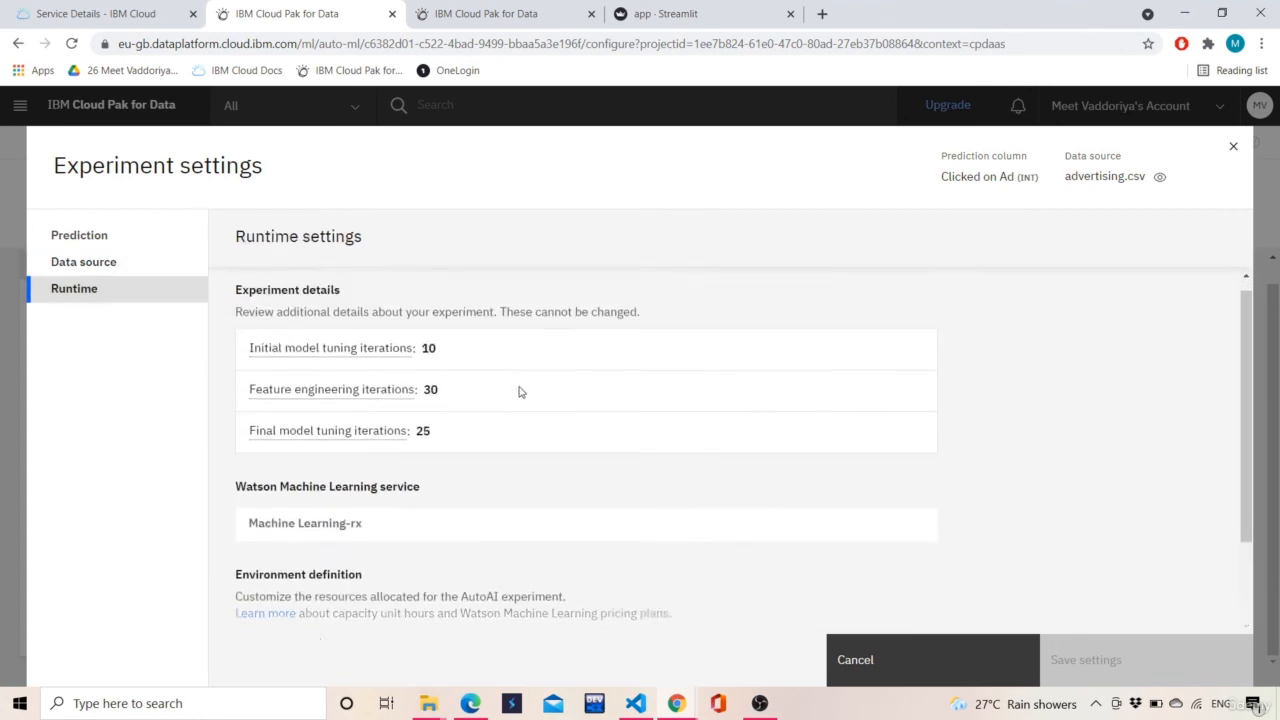
{"action": "left_click", "coordinate": [912, 656]}
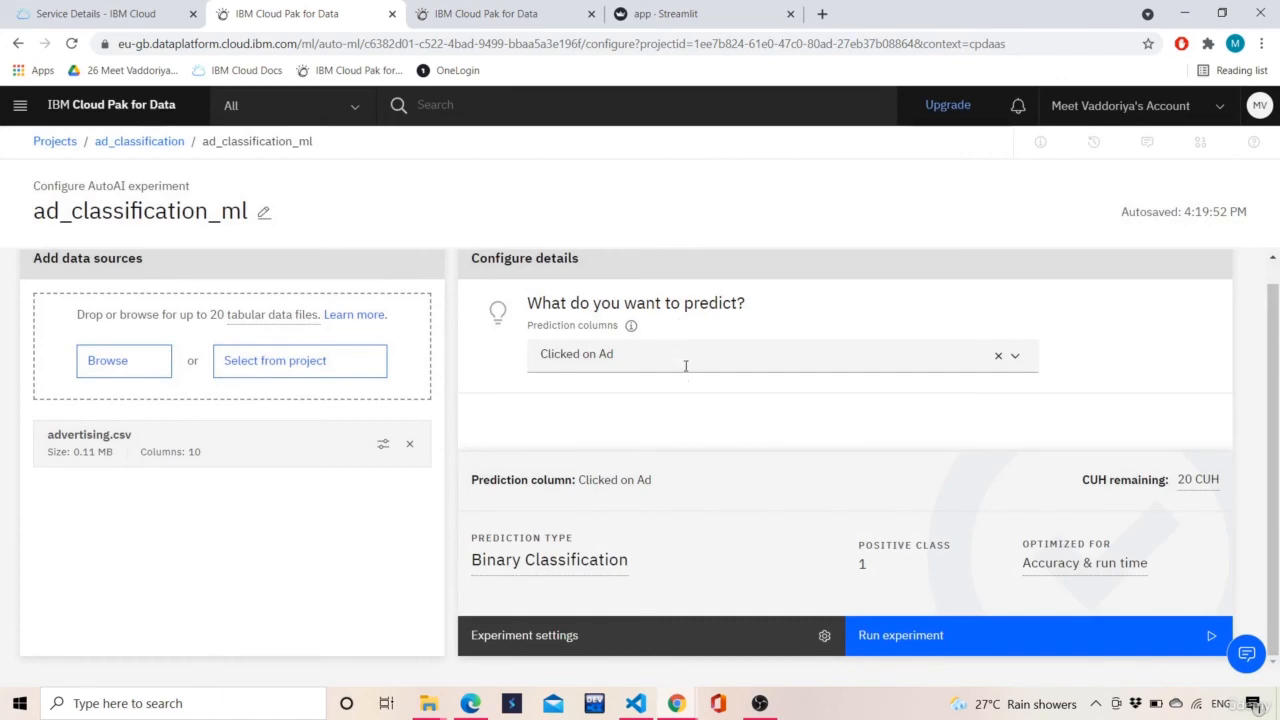